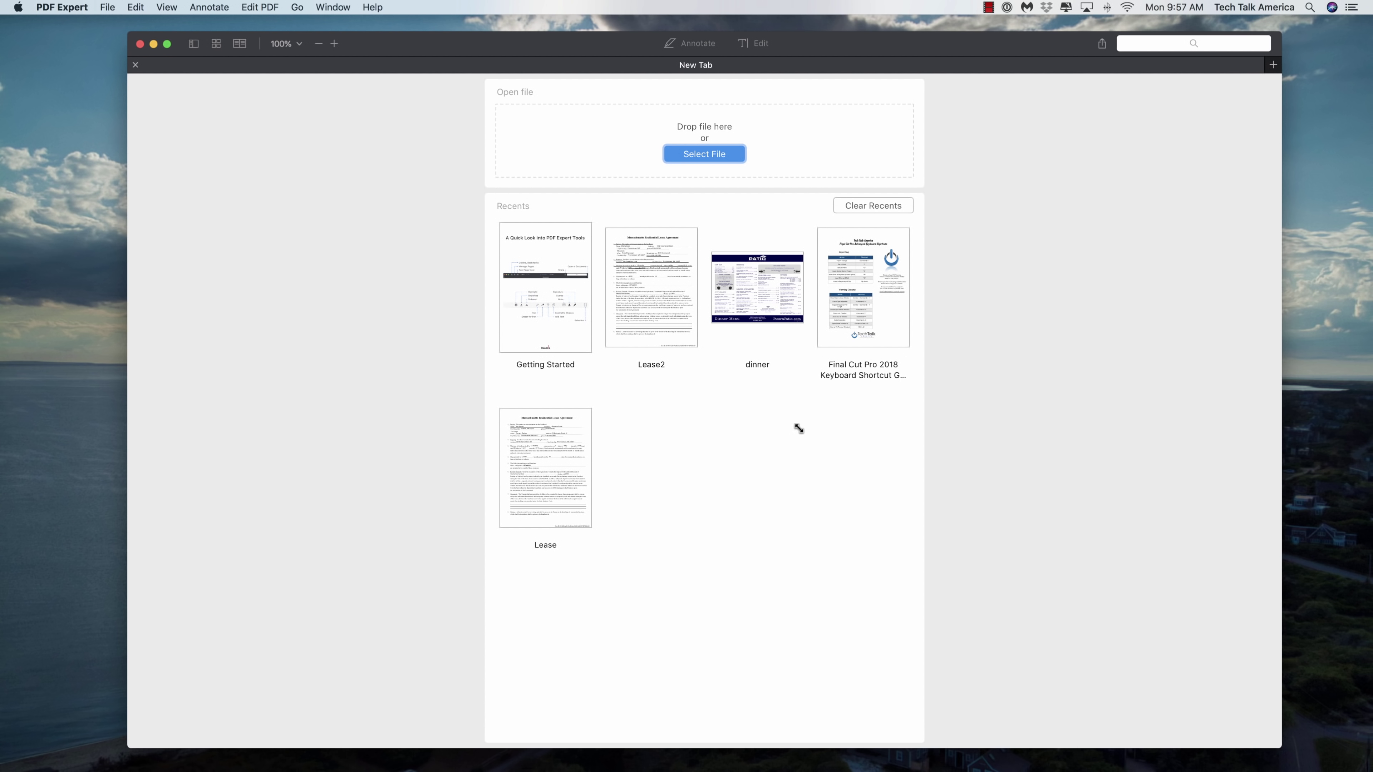
Step: Open the Lease2 lease agreement from Recents and leave it in Annotate mode
double_click(663, 284)
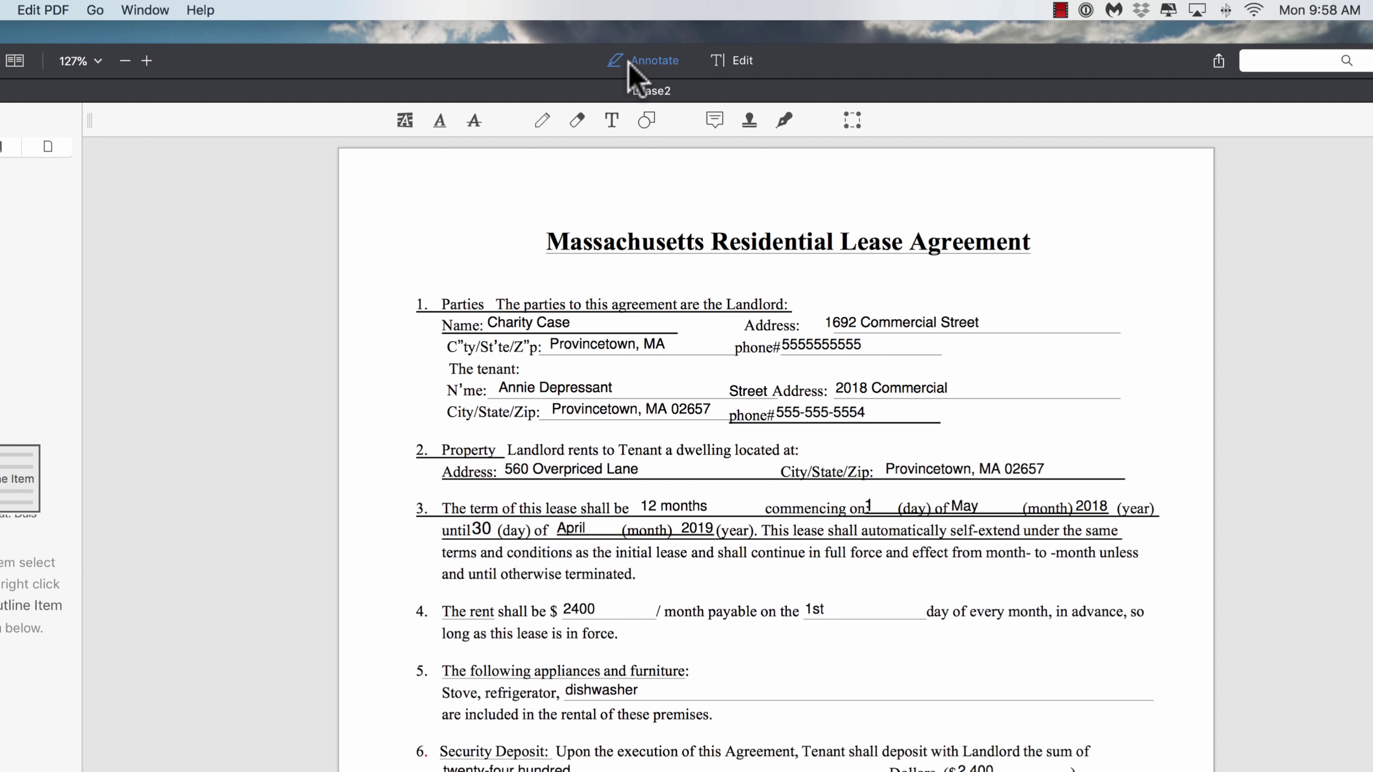
left_click(740, 60)
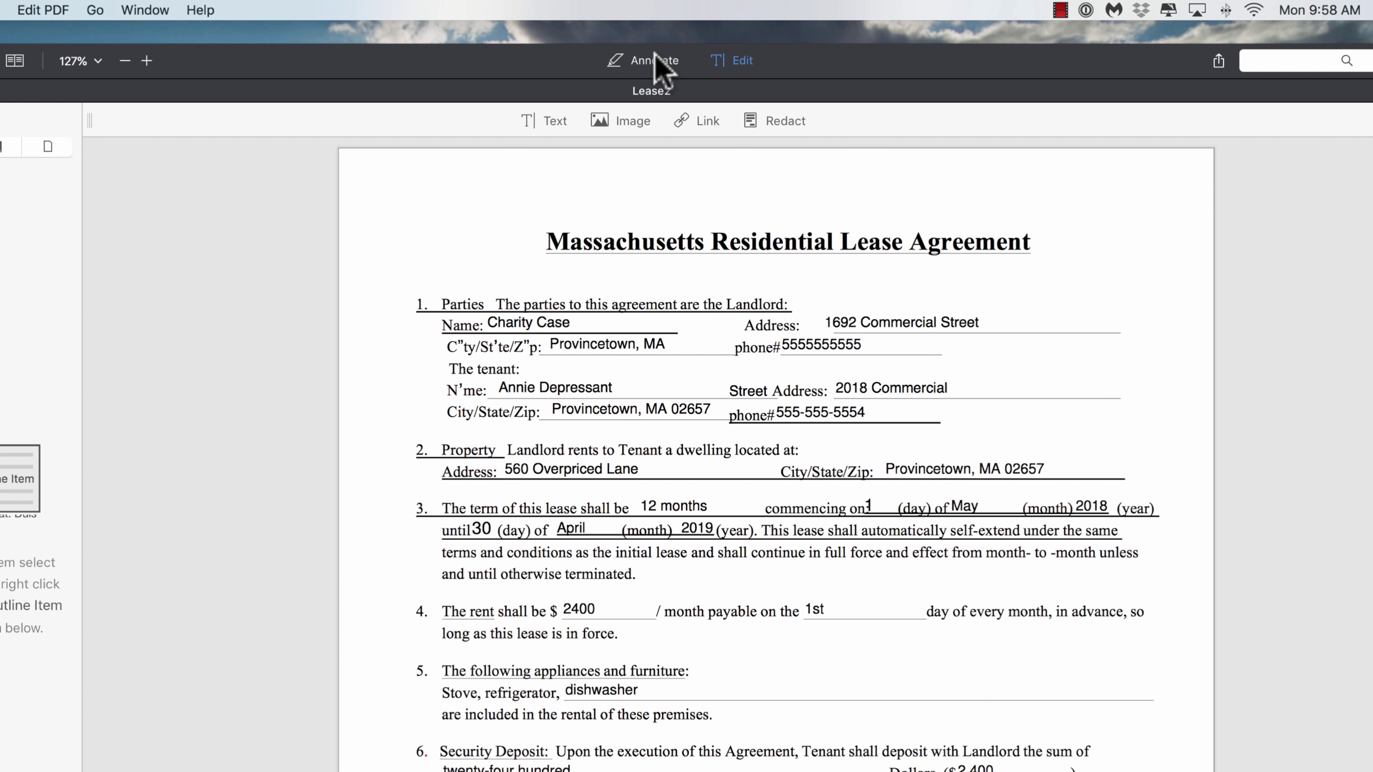
left_click(628, 62)
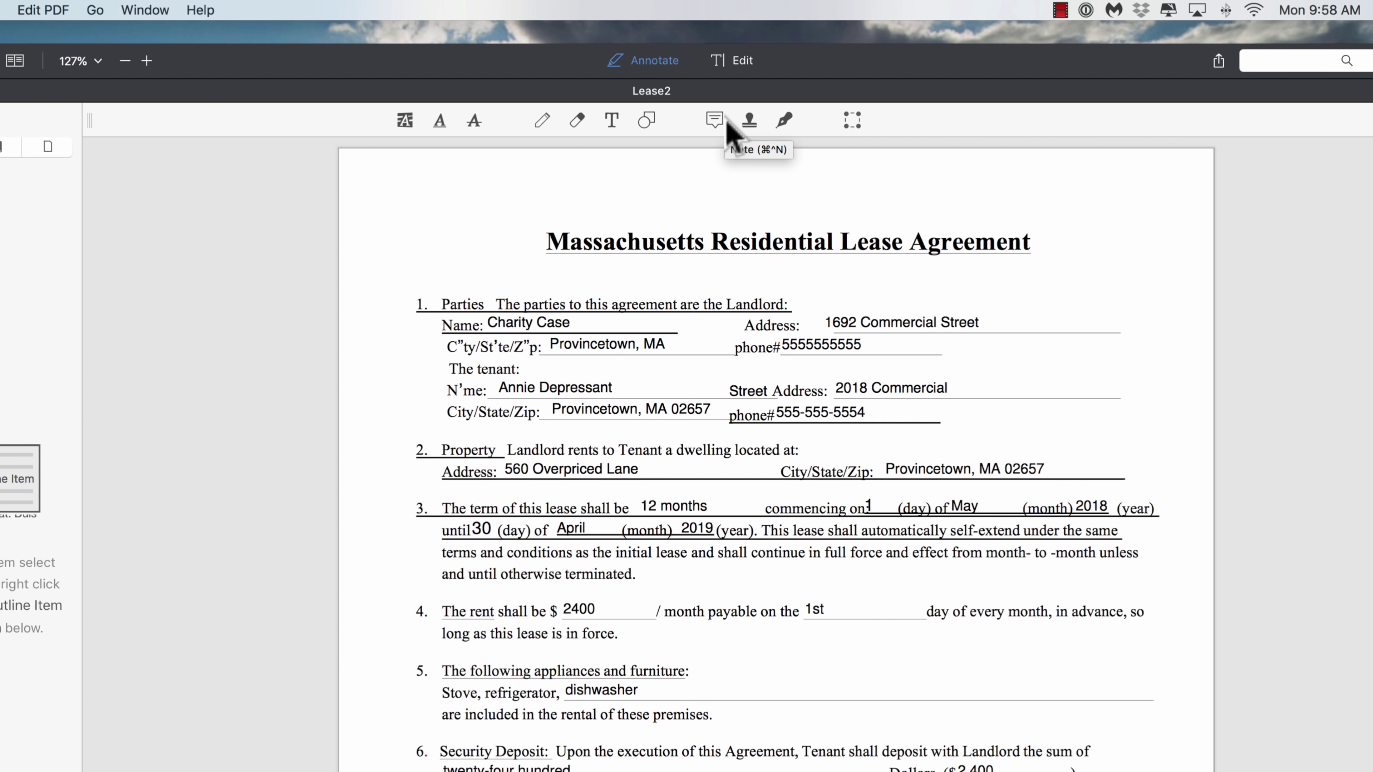
Step: Turn on Edit mode and place the caret in the landlord name text box in section 1
left_click(742, 59)
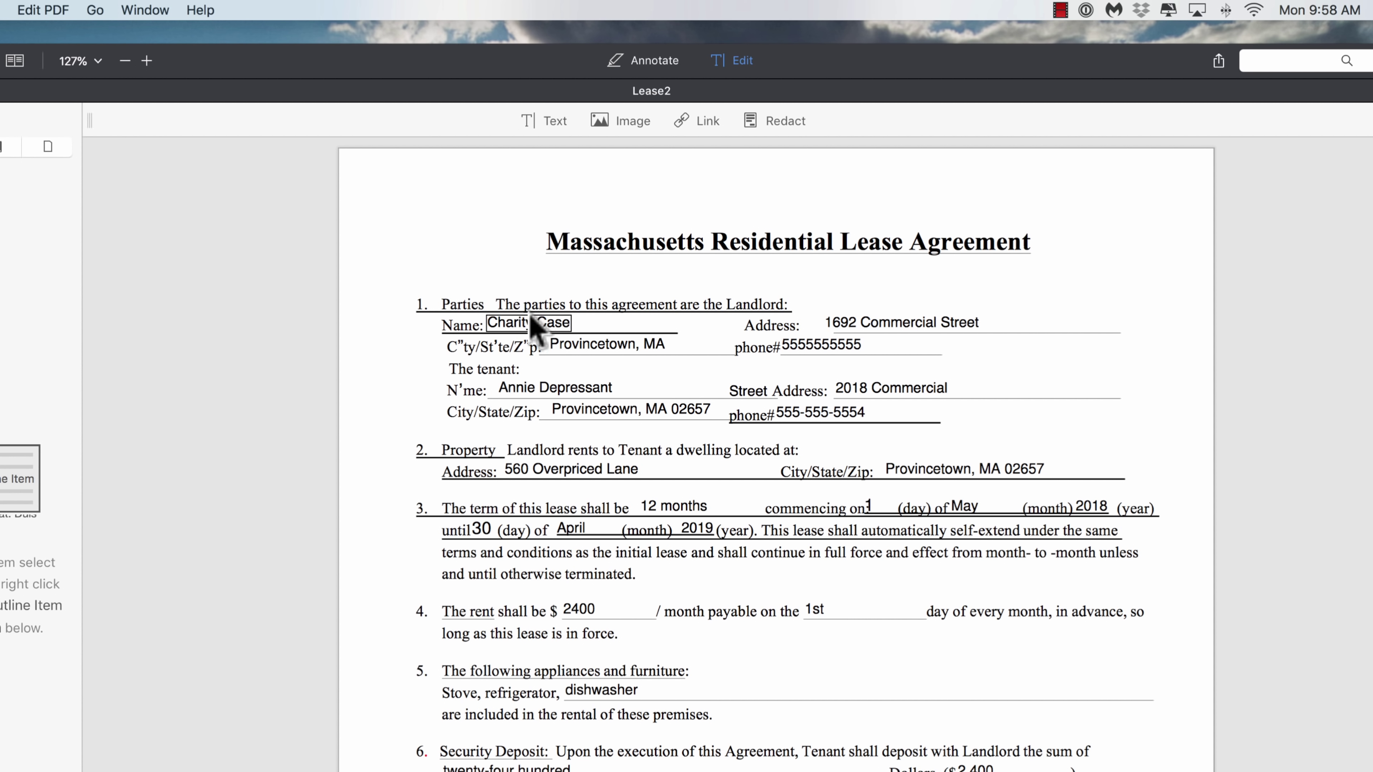
left_click(574, 323)
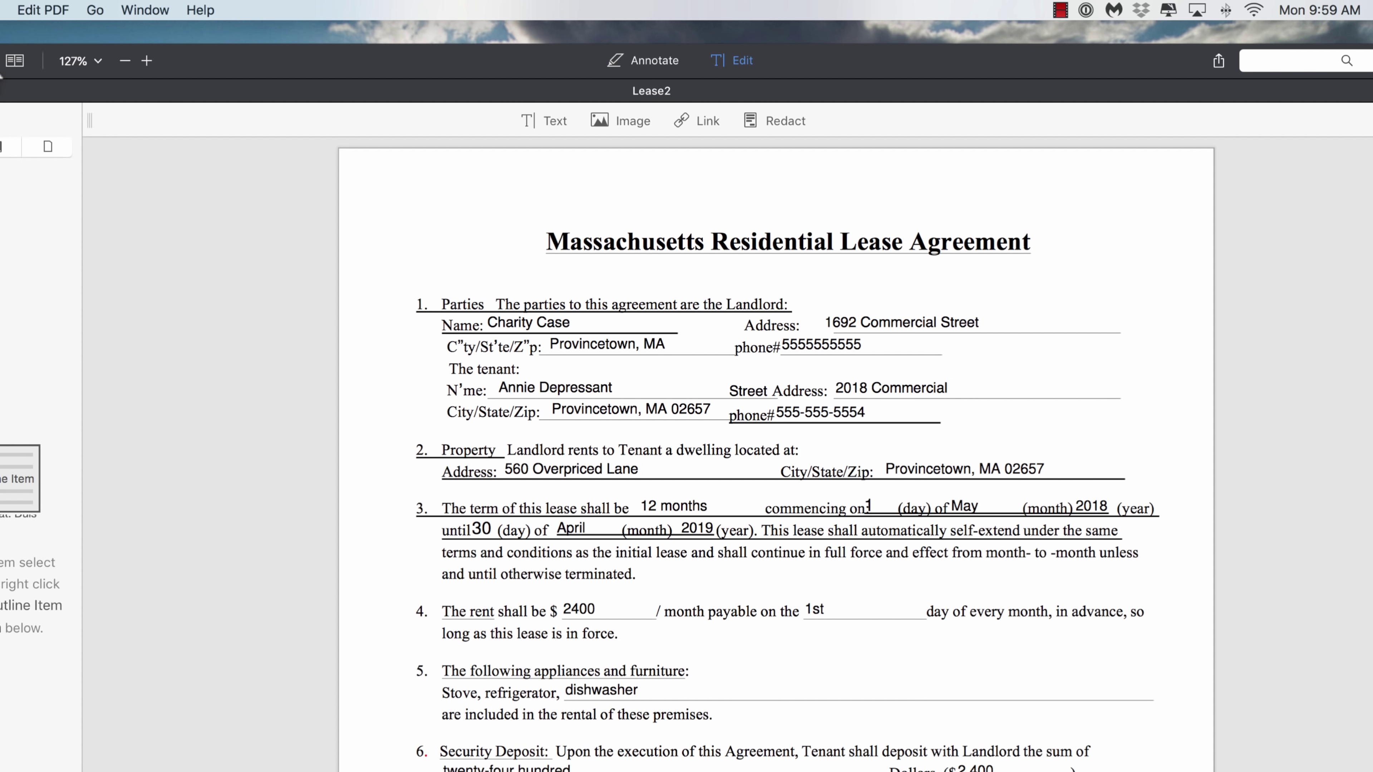
Step: Open the dinner menu from Recents and replace its STARTERS heading with APPS
key("super+t")
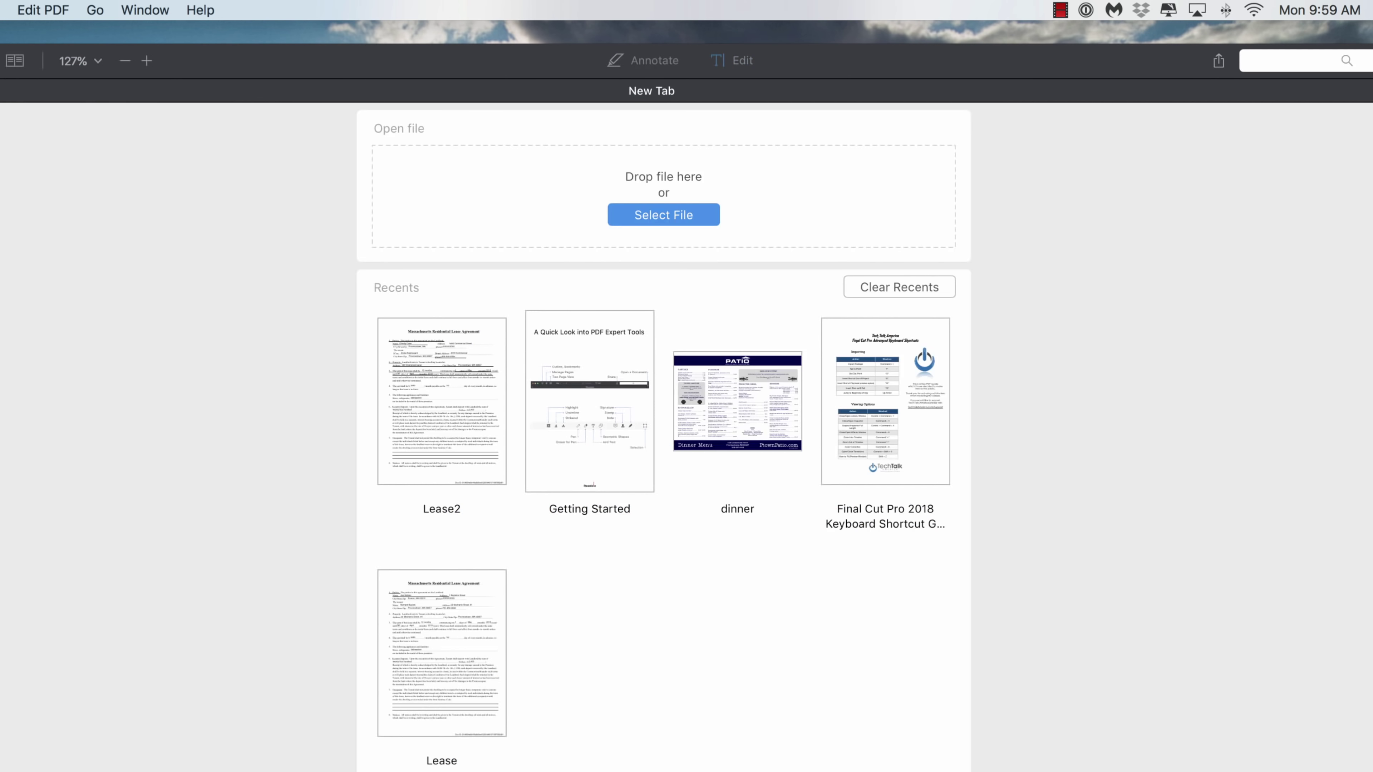
left_click(768, 436)
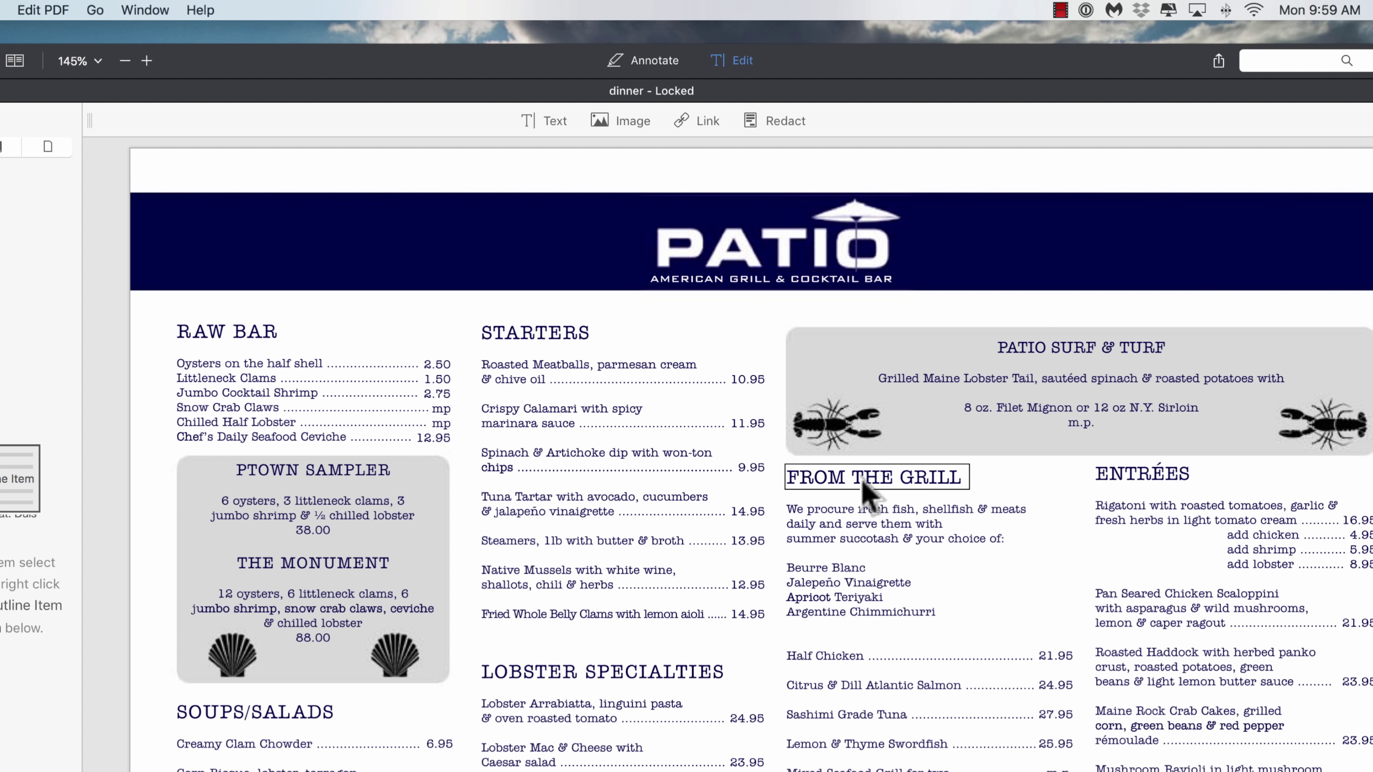
left_click(527, 335)
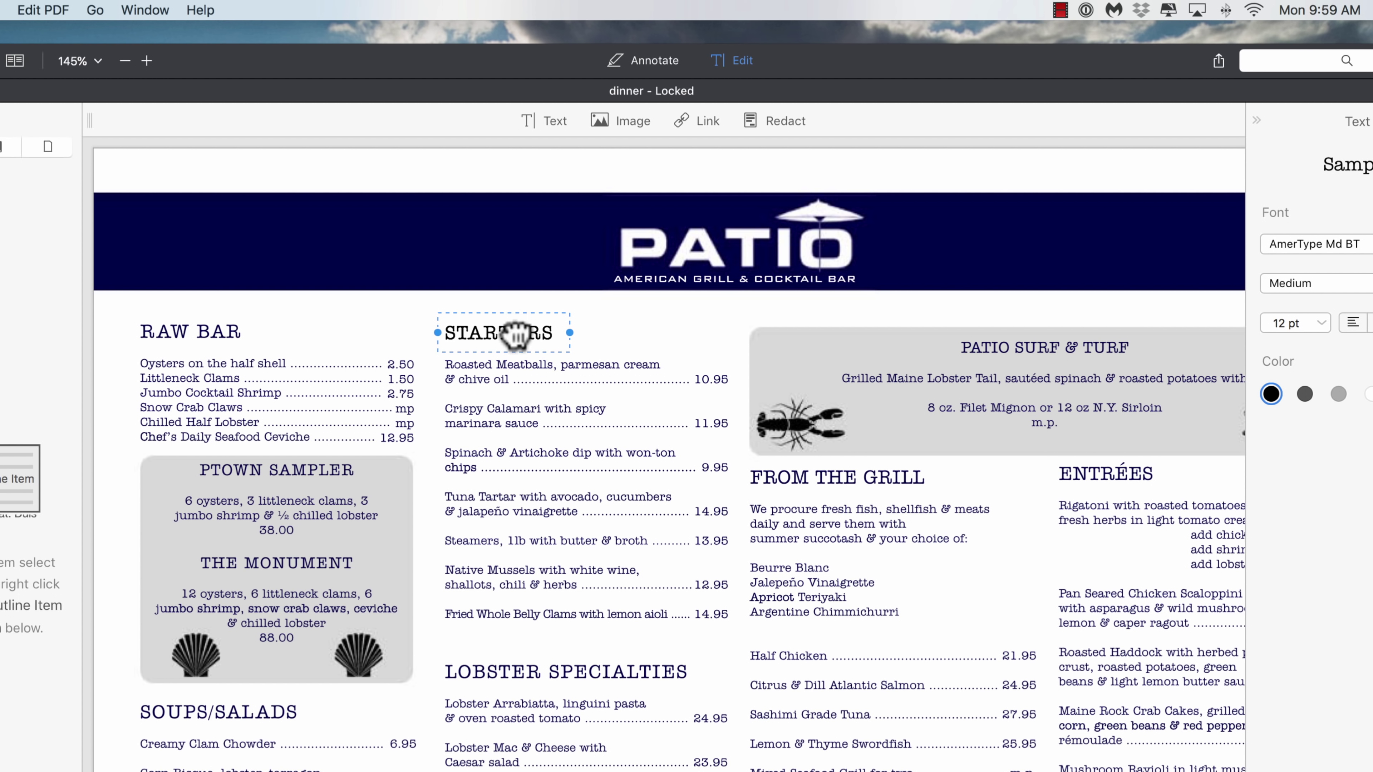
left_click_drag(564, 328, 445, 312)
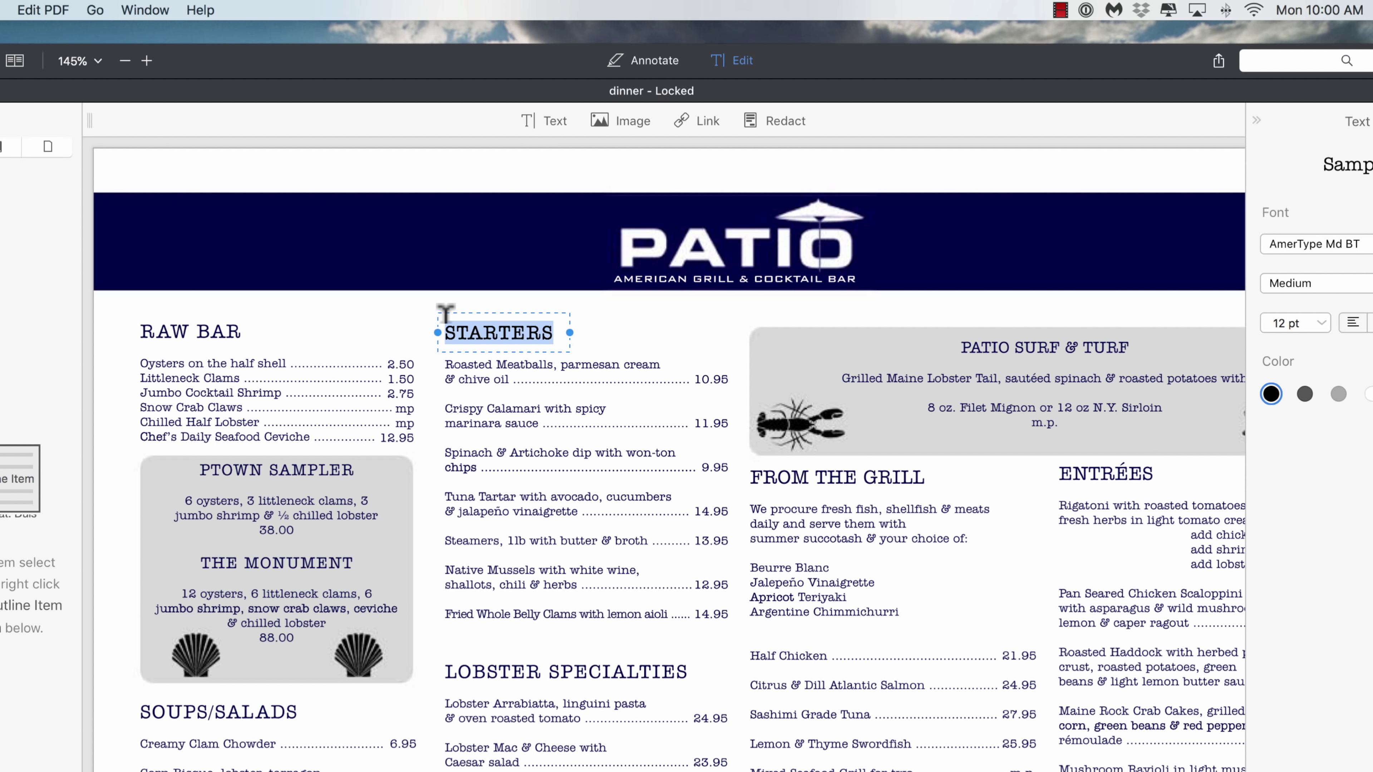
type("APPS")
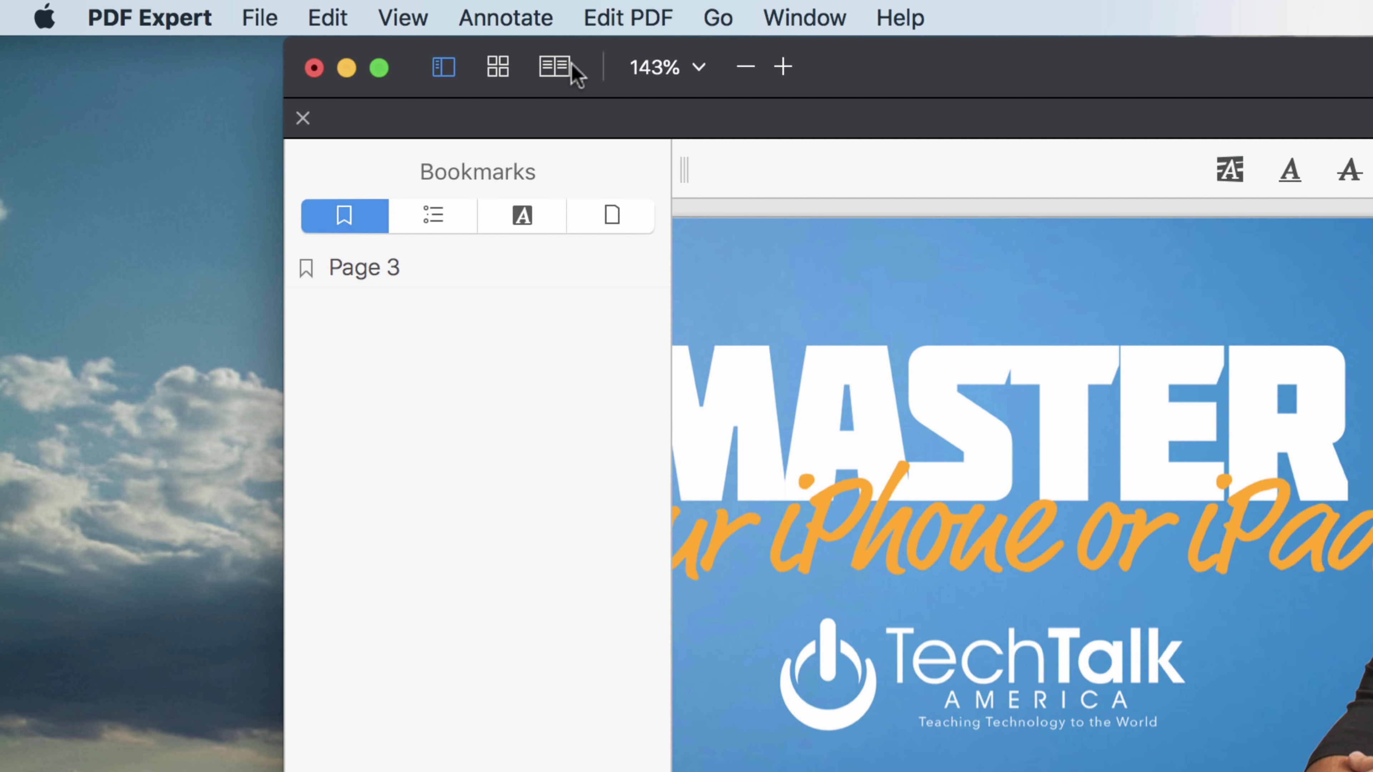
left_click(443, 72)
left_click(445, 70)
left_click(438, 218)
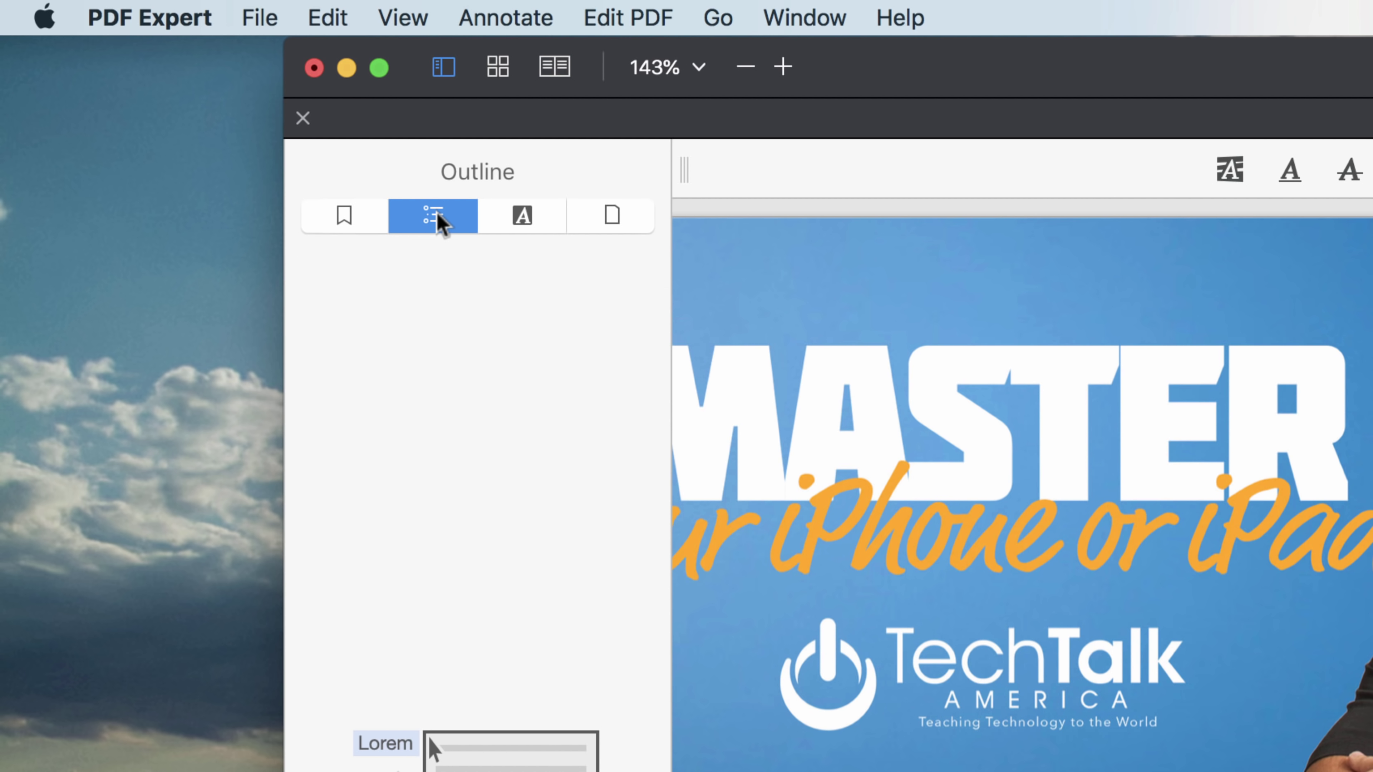
left_click(520, 216)
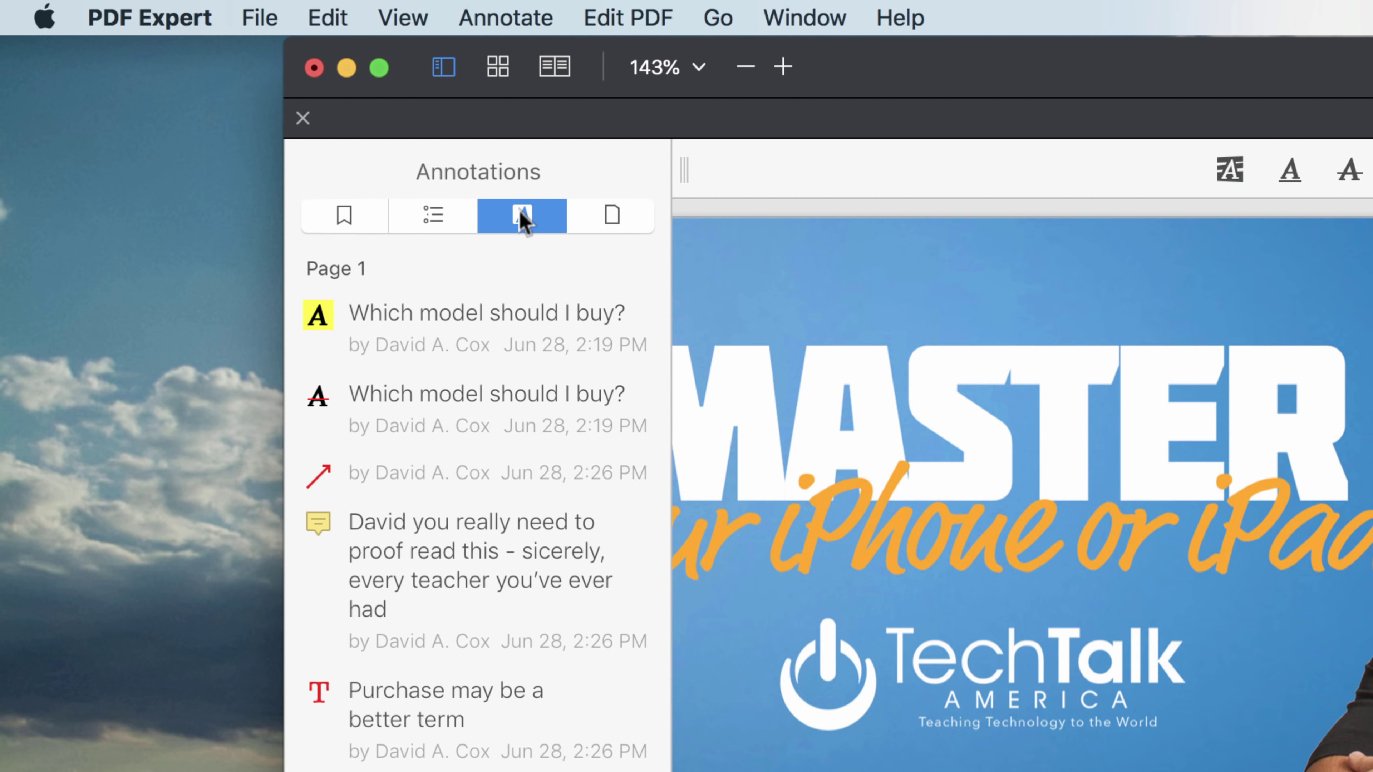
left_click(623, 222)
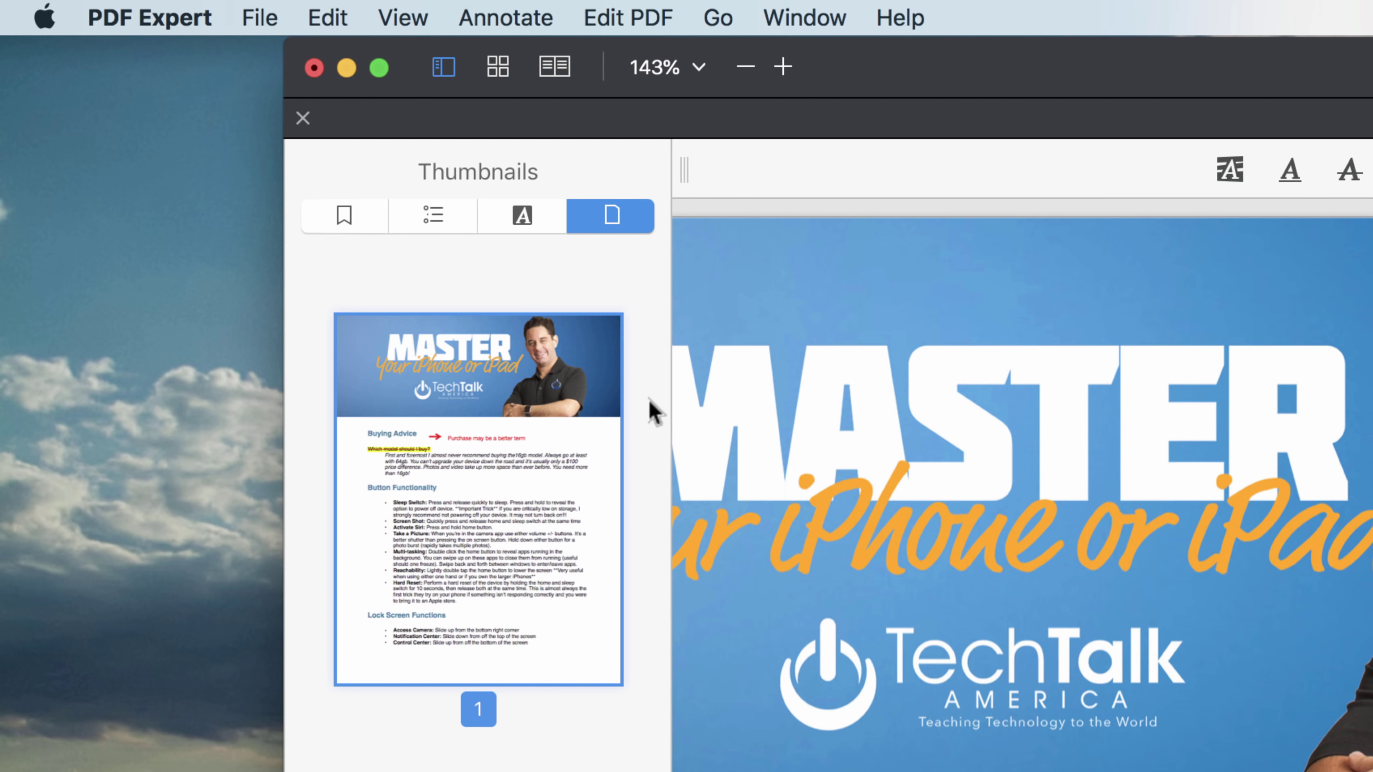
left_click(345, 223)
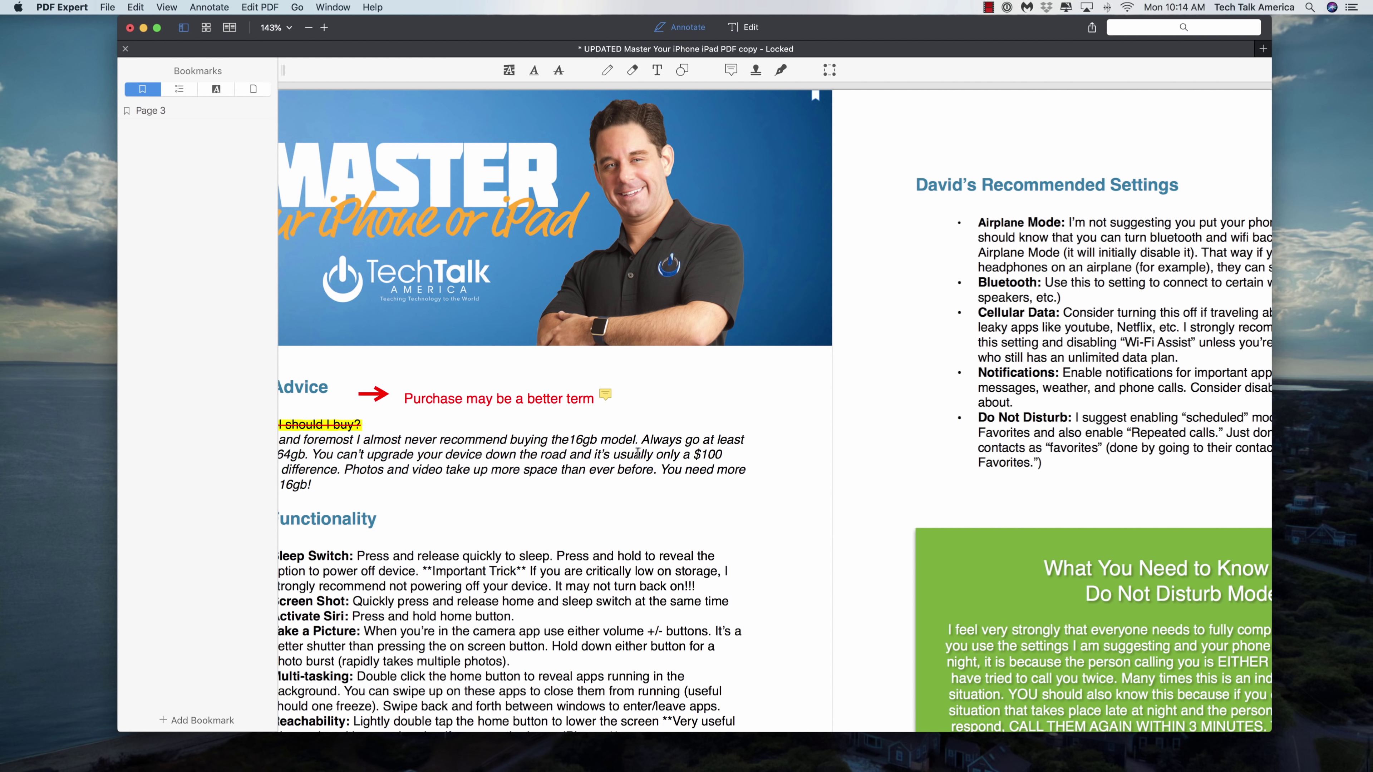
Step: Bookmark page 3 under the name 'Page 3' and show the guide's empty outline
scroll(637, 453, "down", 15)
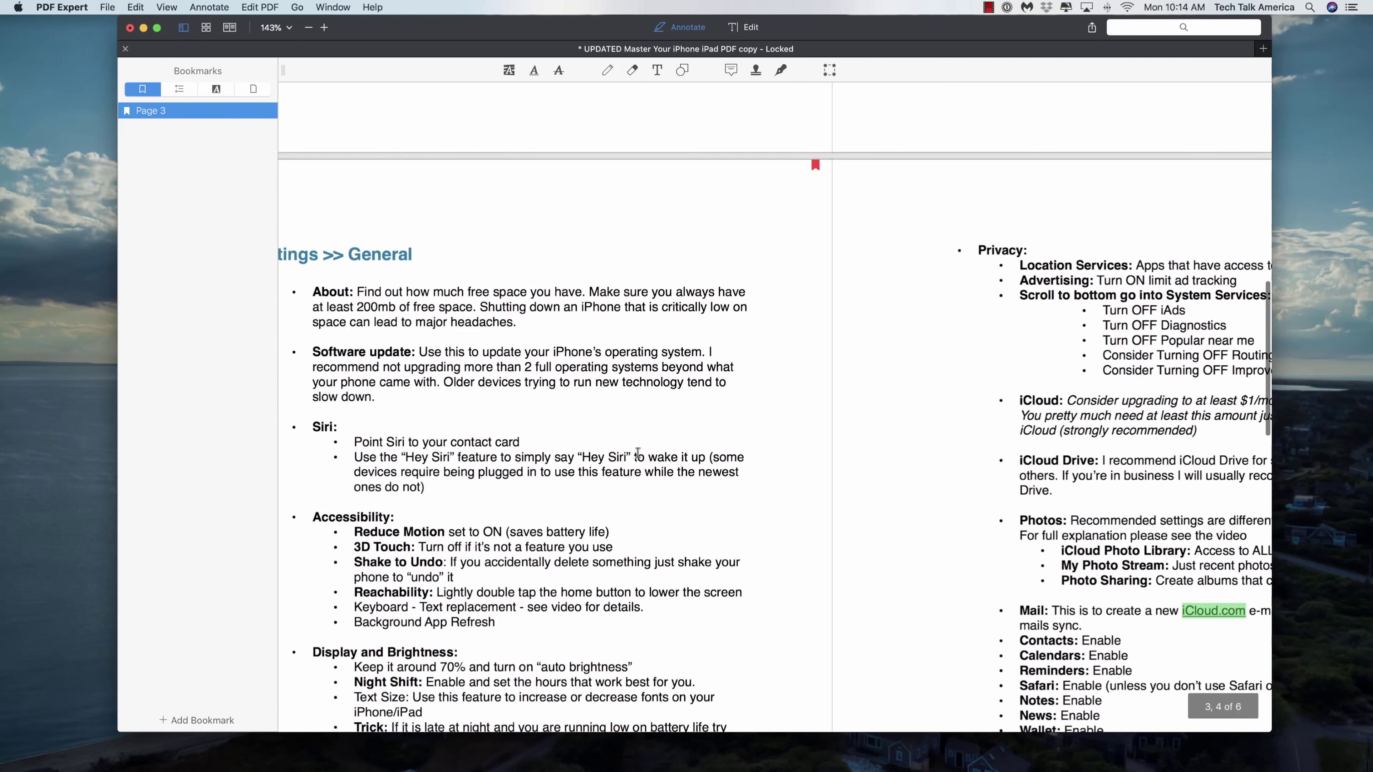
scroll(638, 454, "left", 3)
scroll(638, 454, "up", 2)
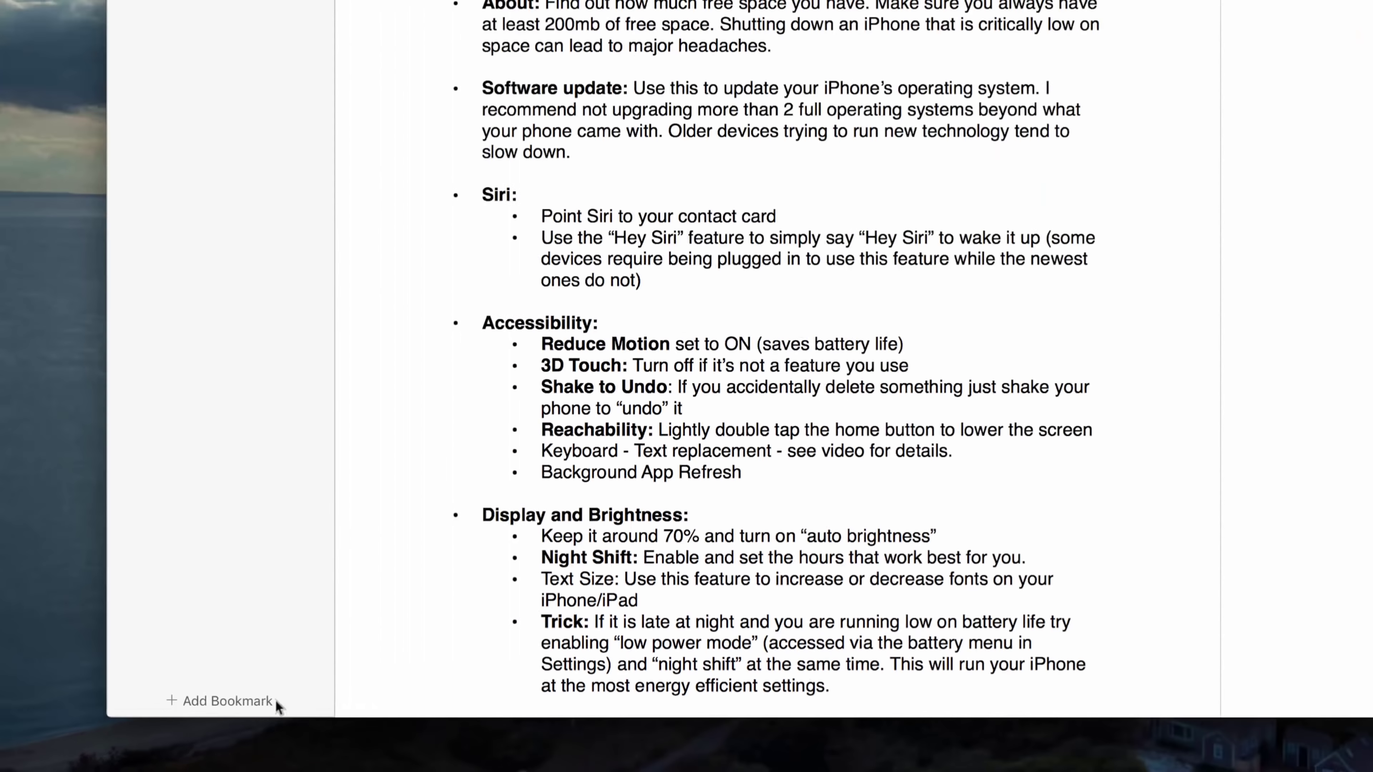
left_click(444, 617)
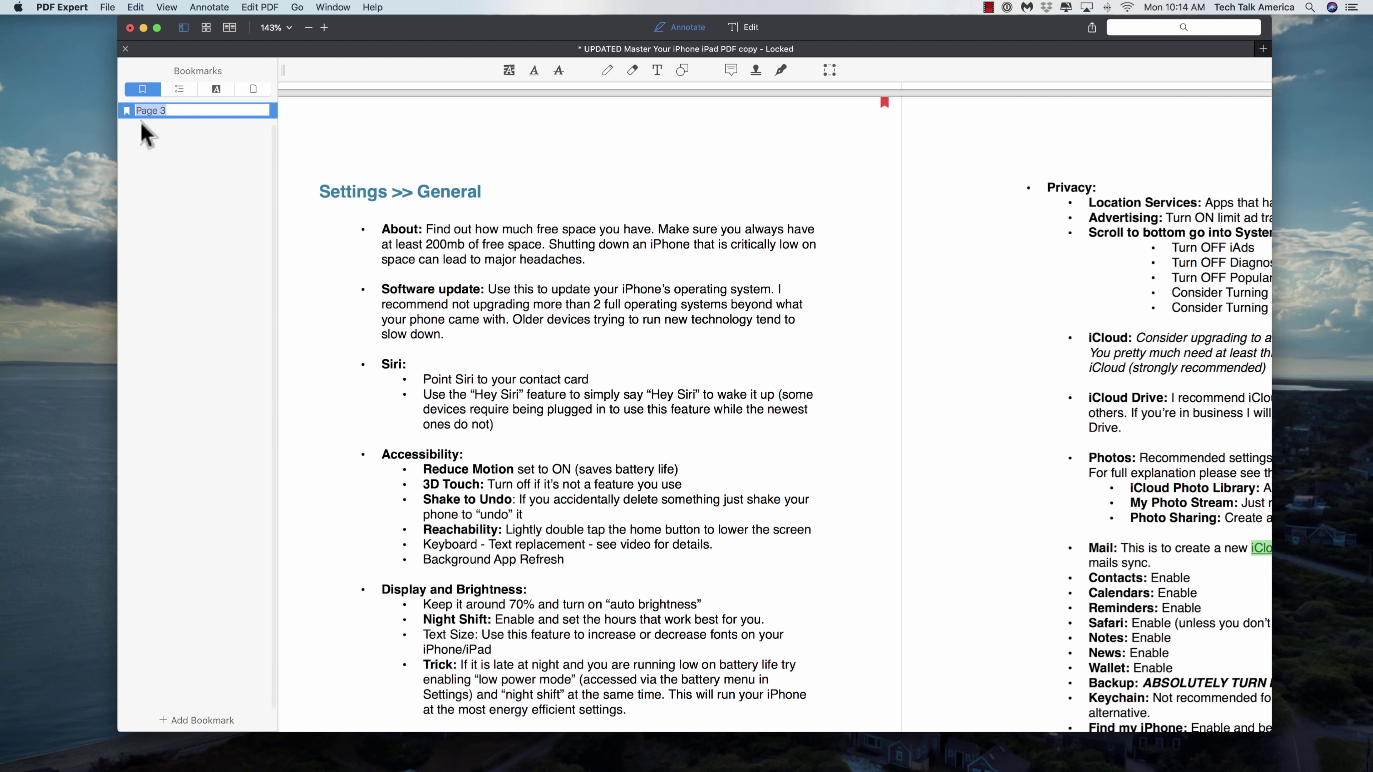
left_click(174, 136)
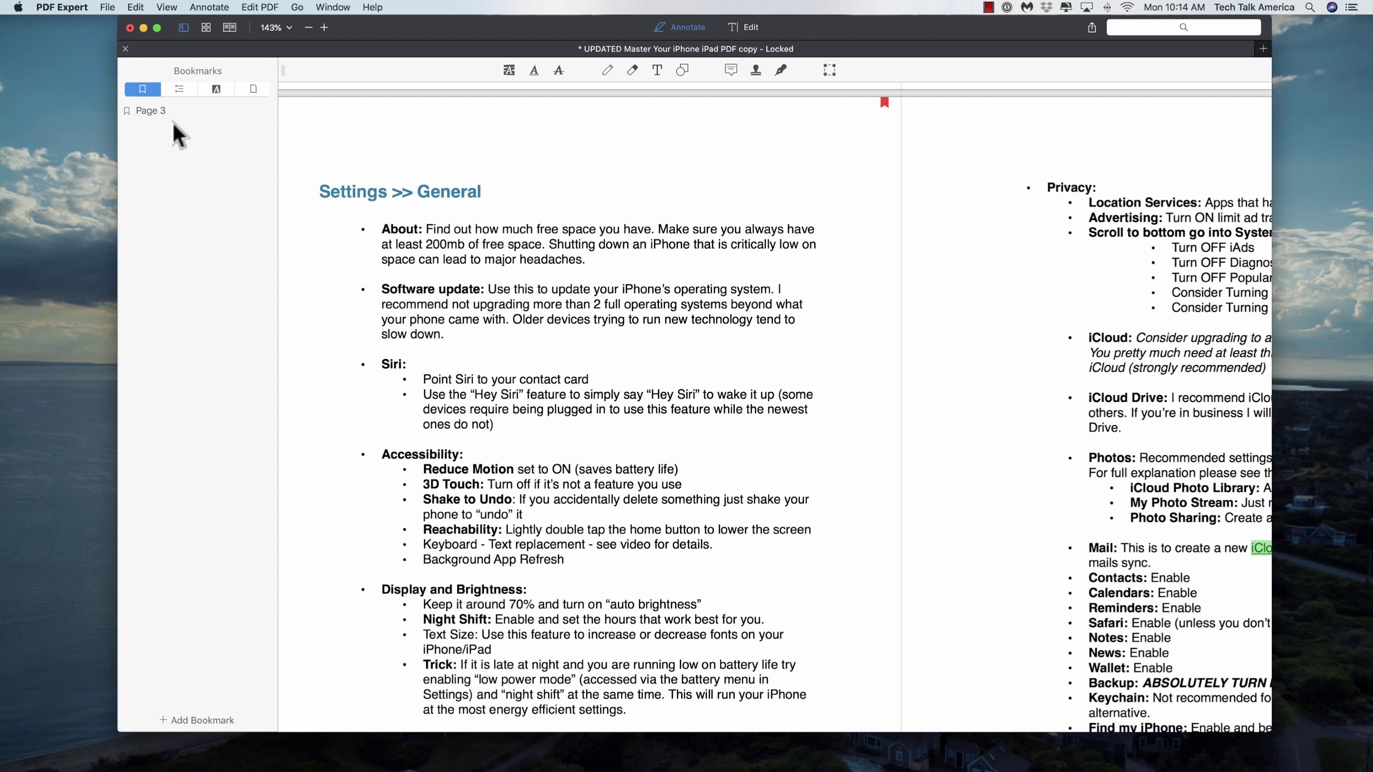
left_click(178, 89)
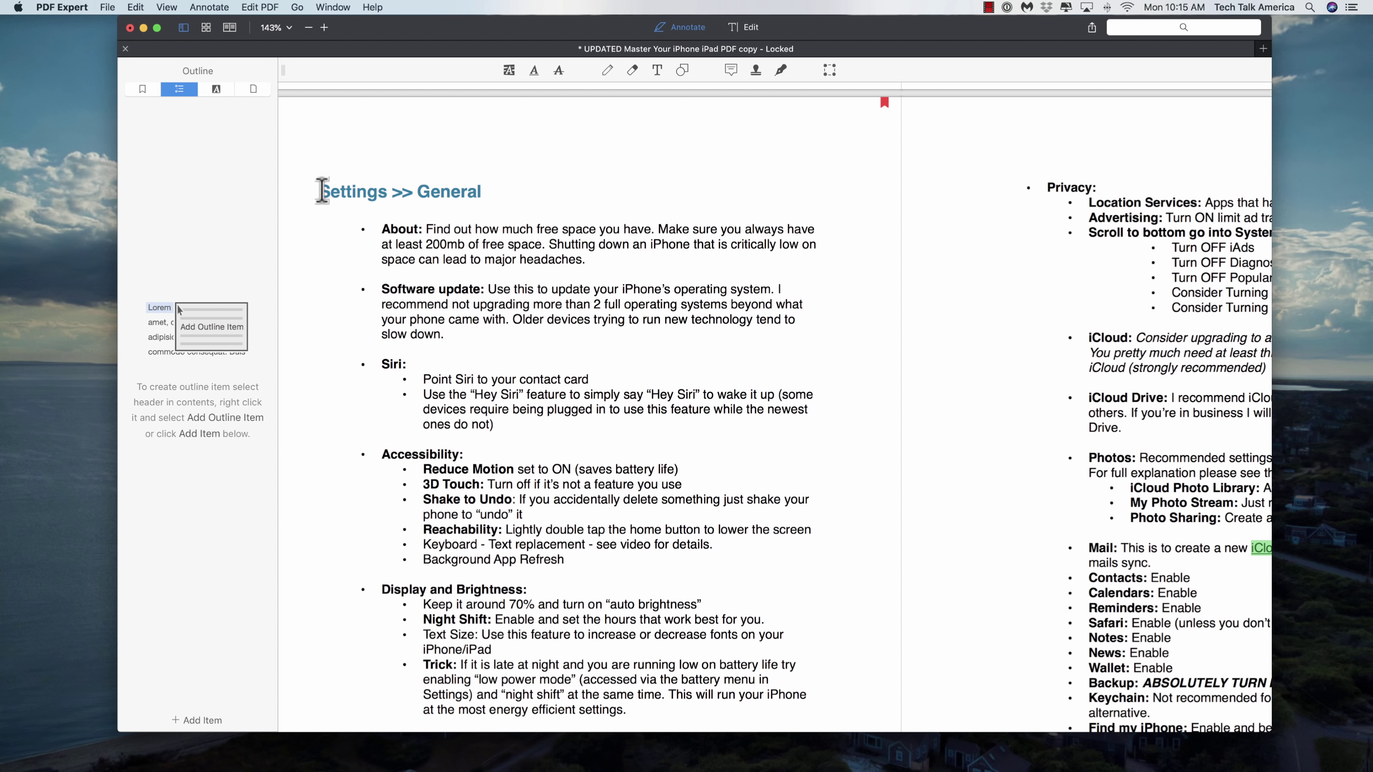
Step: Add the Settings >> General heading as an outline entry, then list the guide's annotations
left_click_drag(322, 190, 493, 192)
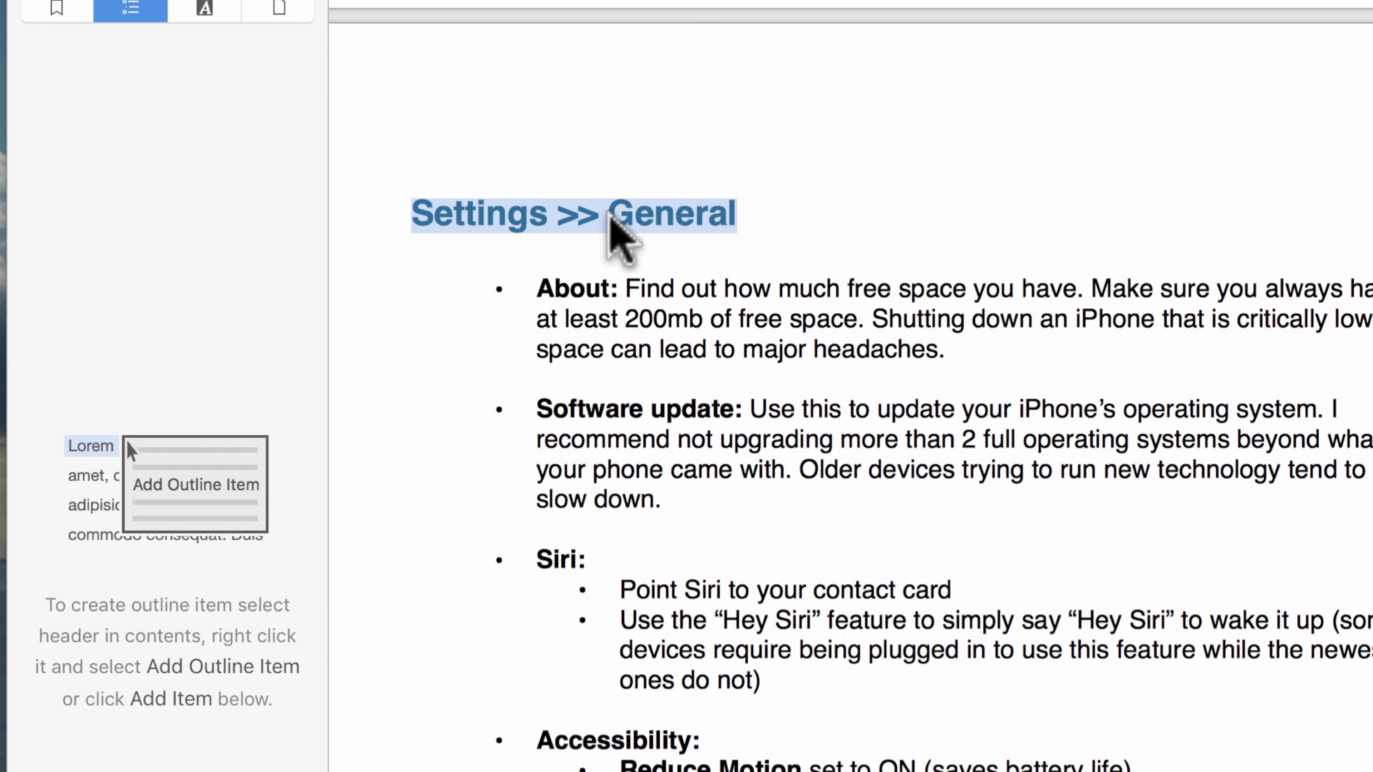
right_click(419, 193)
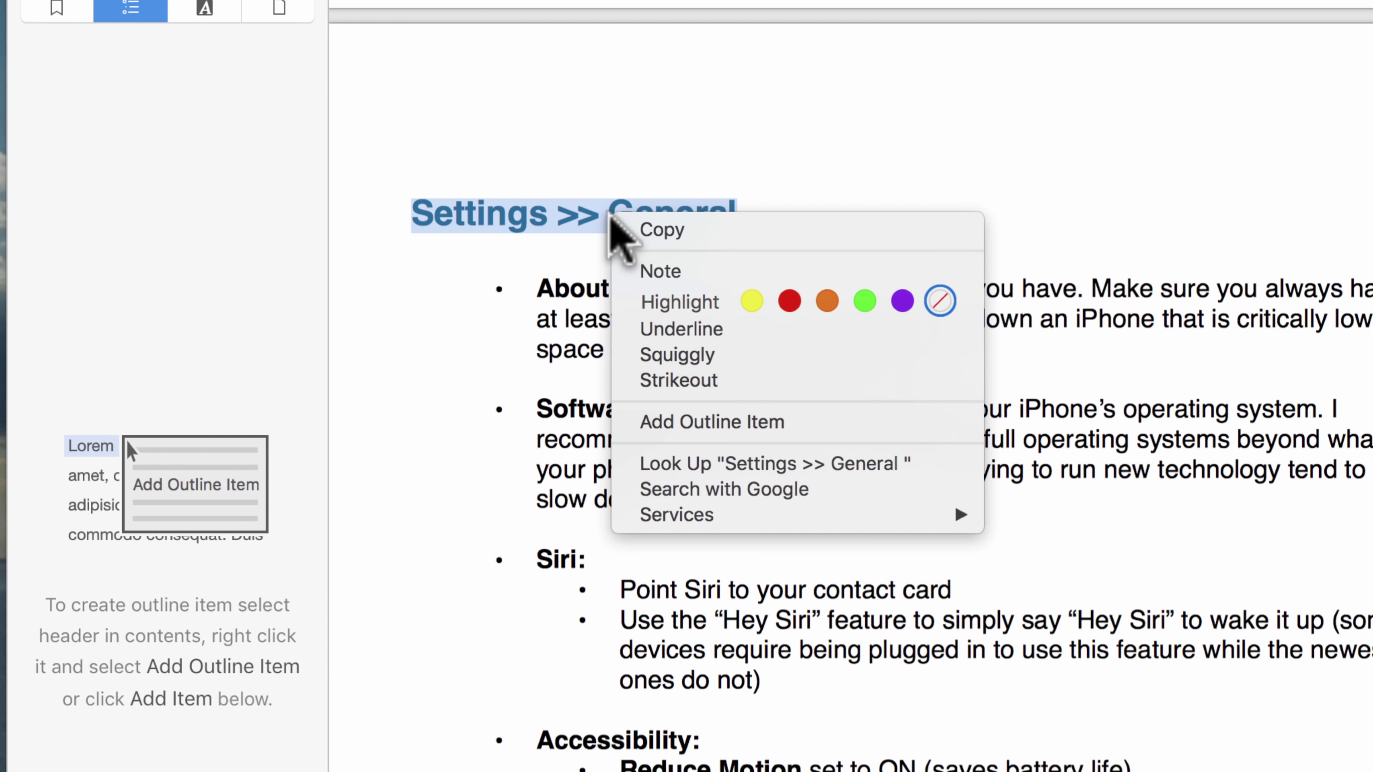
left_click(645, 424)
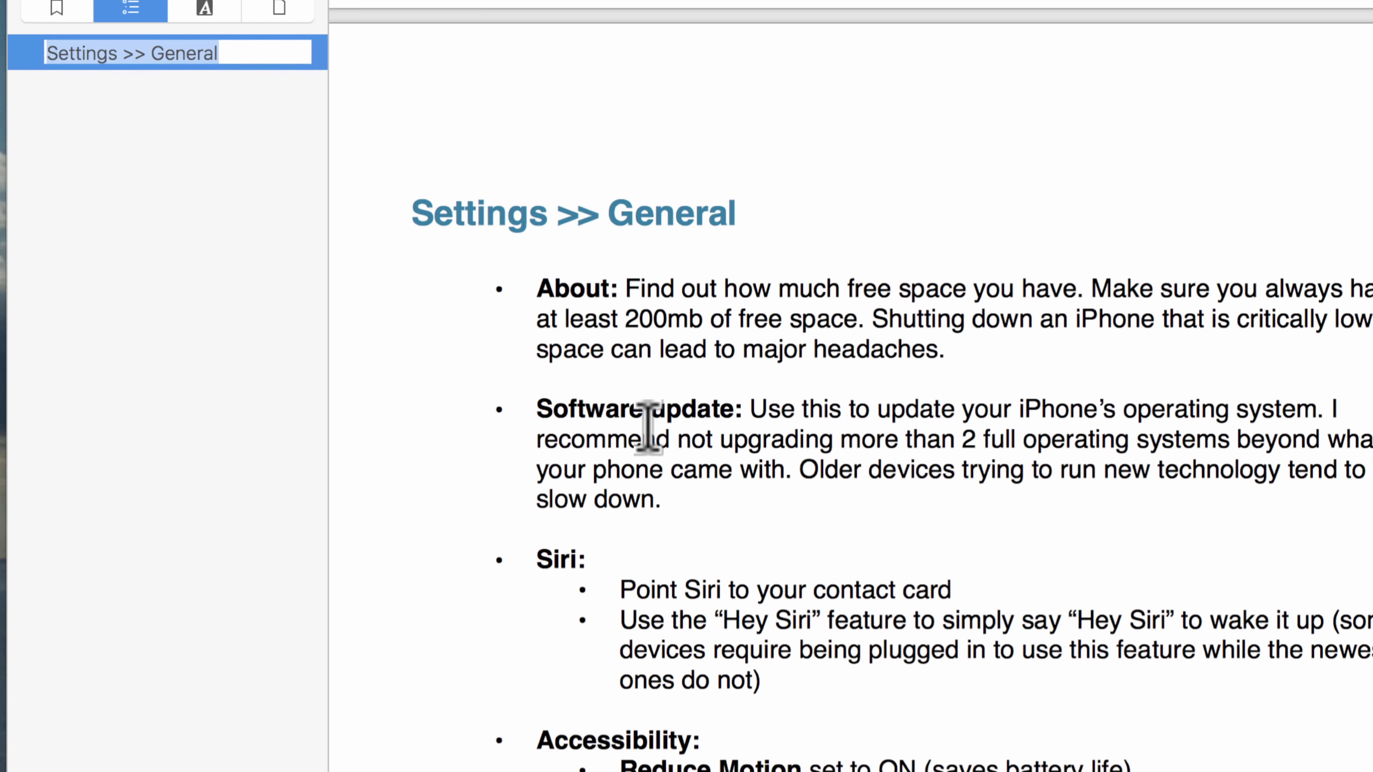
left_click(143, 224)
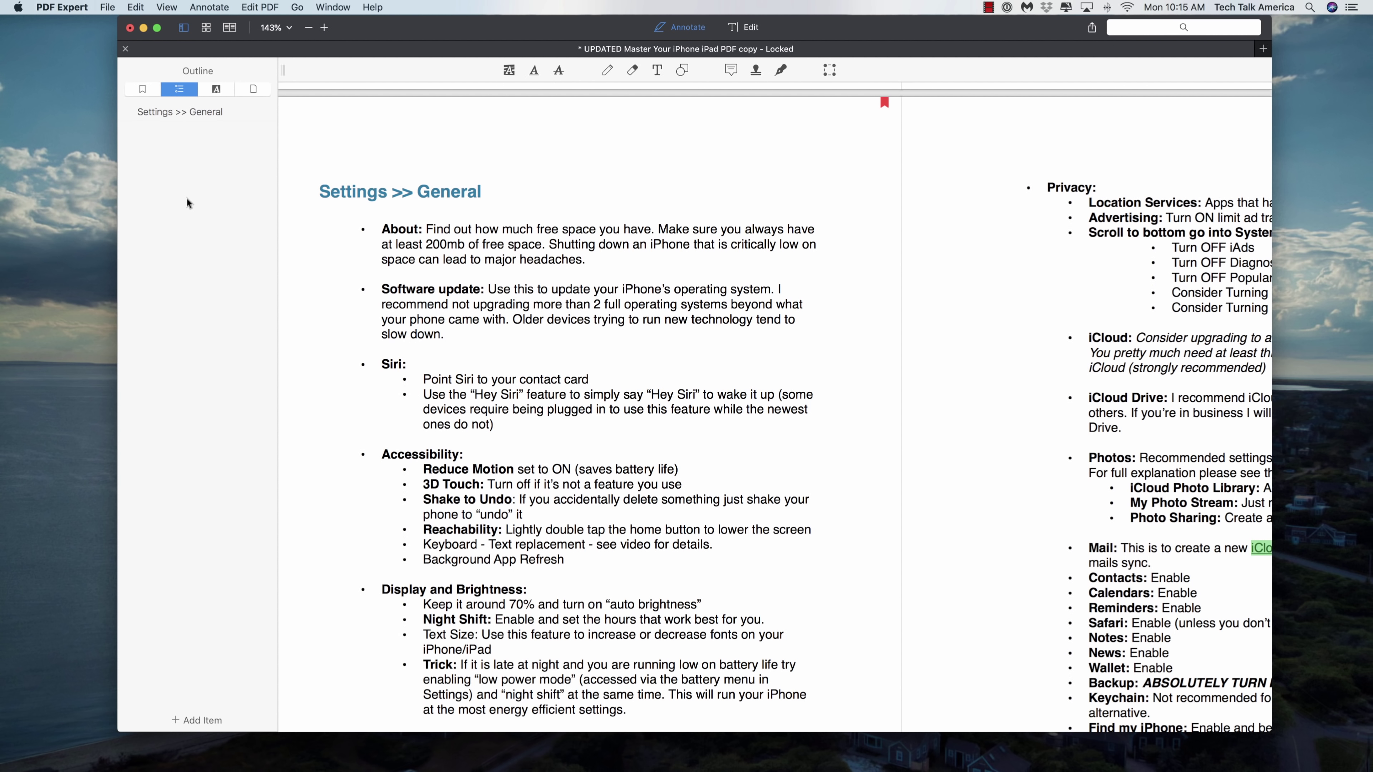
left_click(193, 106)
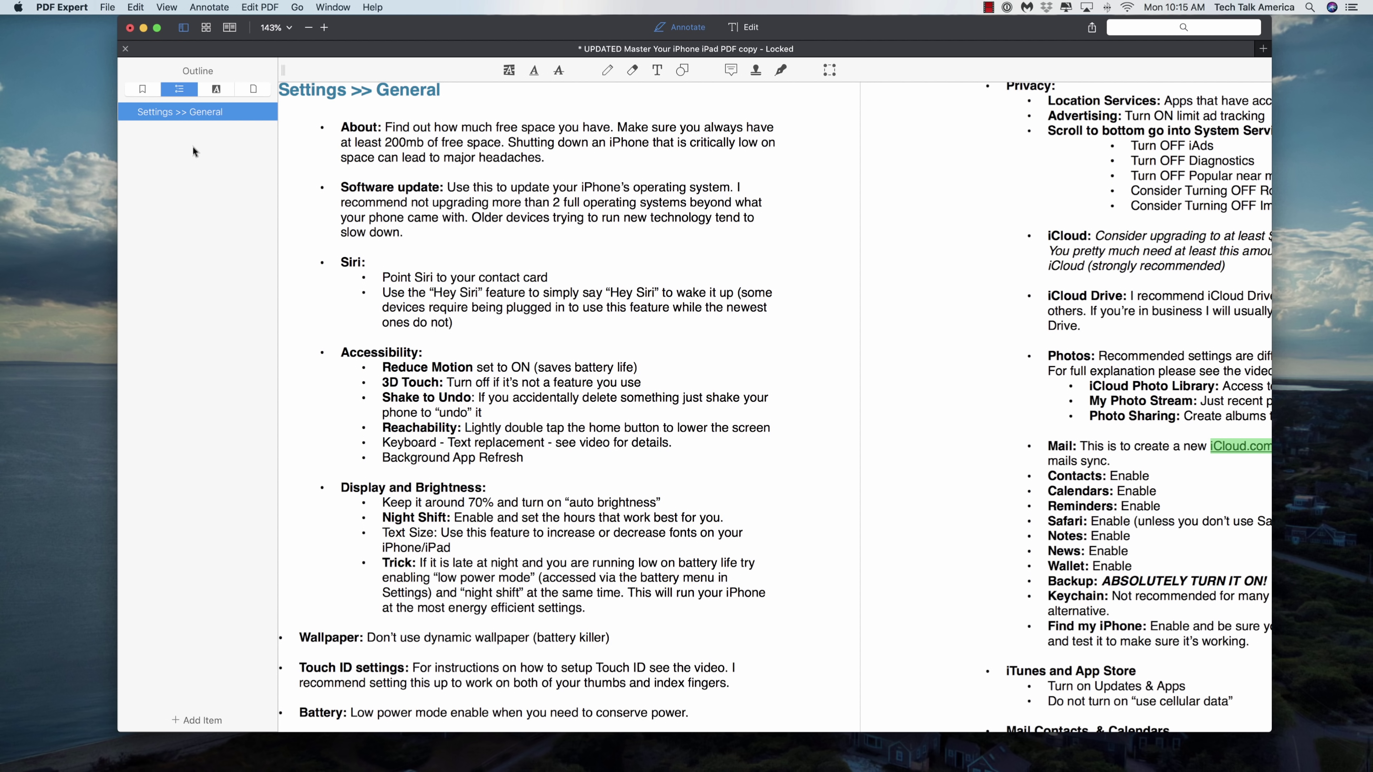
left_click(216, 89)
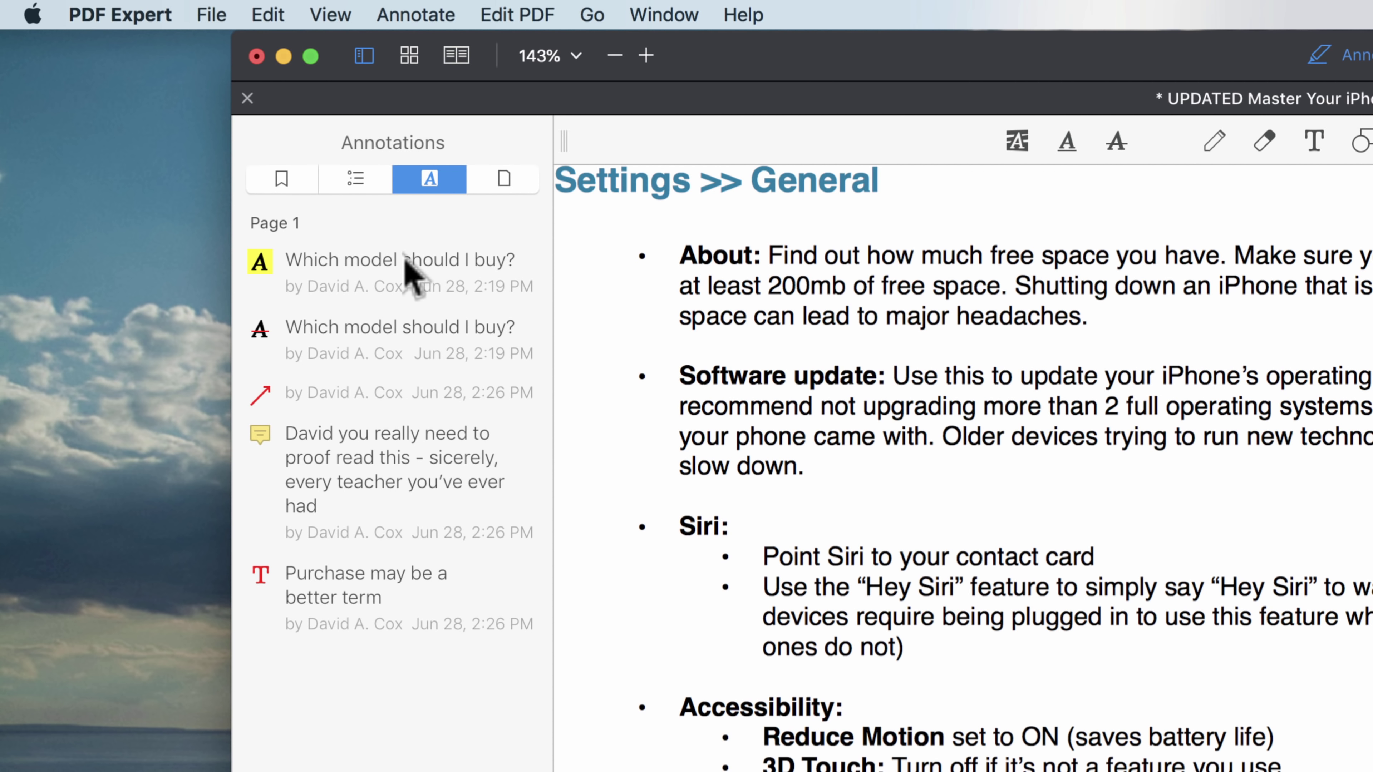
Step: Jump to the proofreading comment, open its note, then close it
left_click(361, 497)
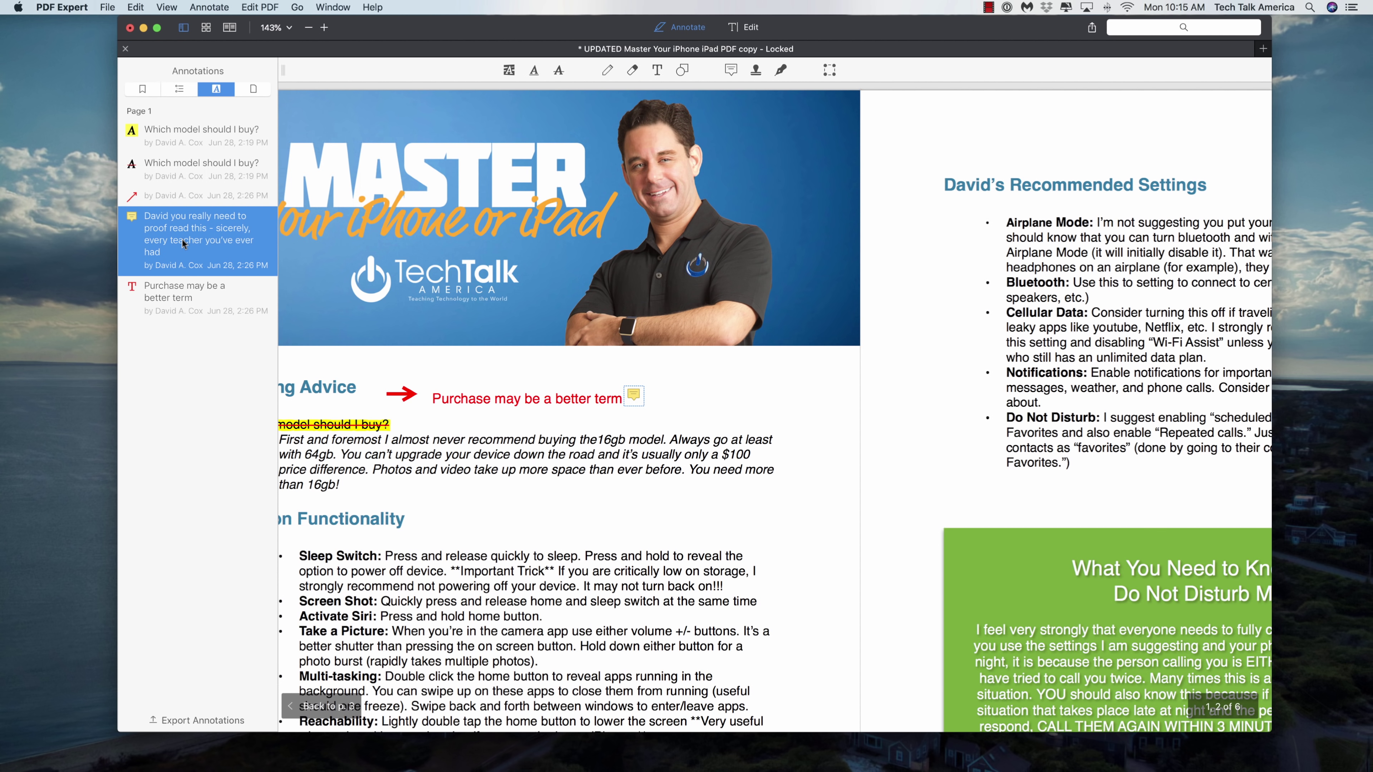
left_click(631, 396)
left_click(613, 434)
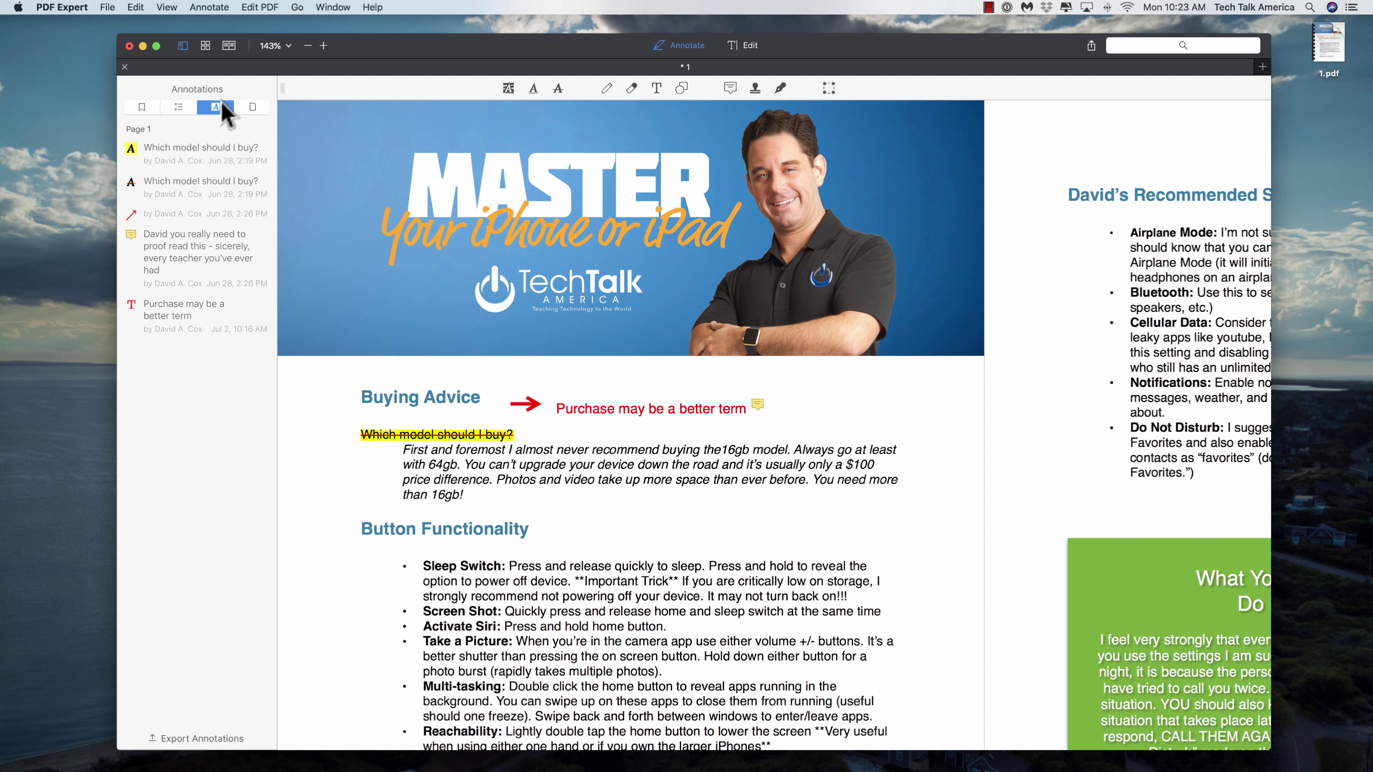
Step: Show page thumbnails, briefly visit page 6, then return to the guide's first page
left_click(253, 108)
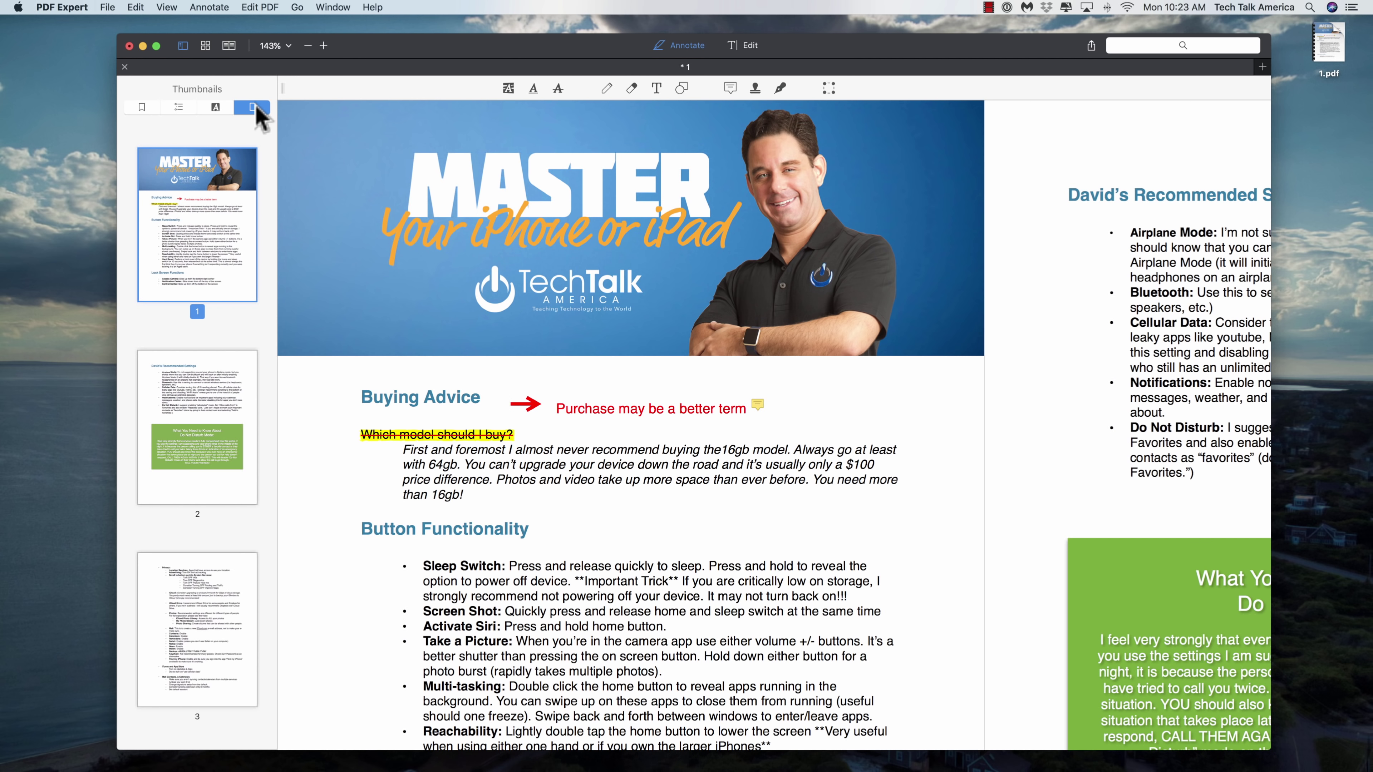
scroll(218, 397, "down", 10)
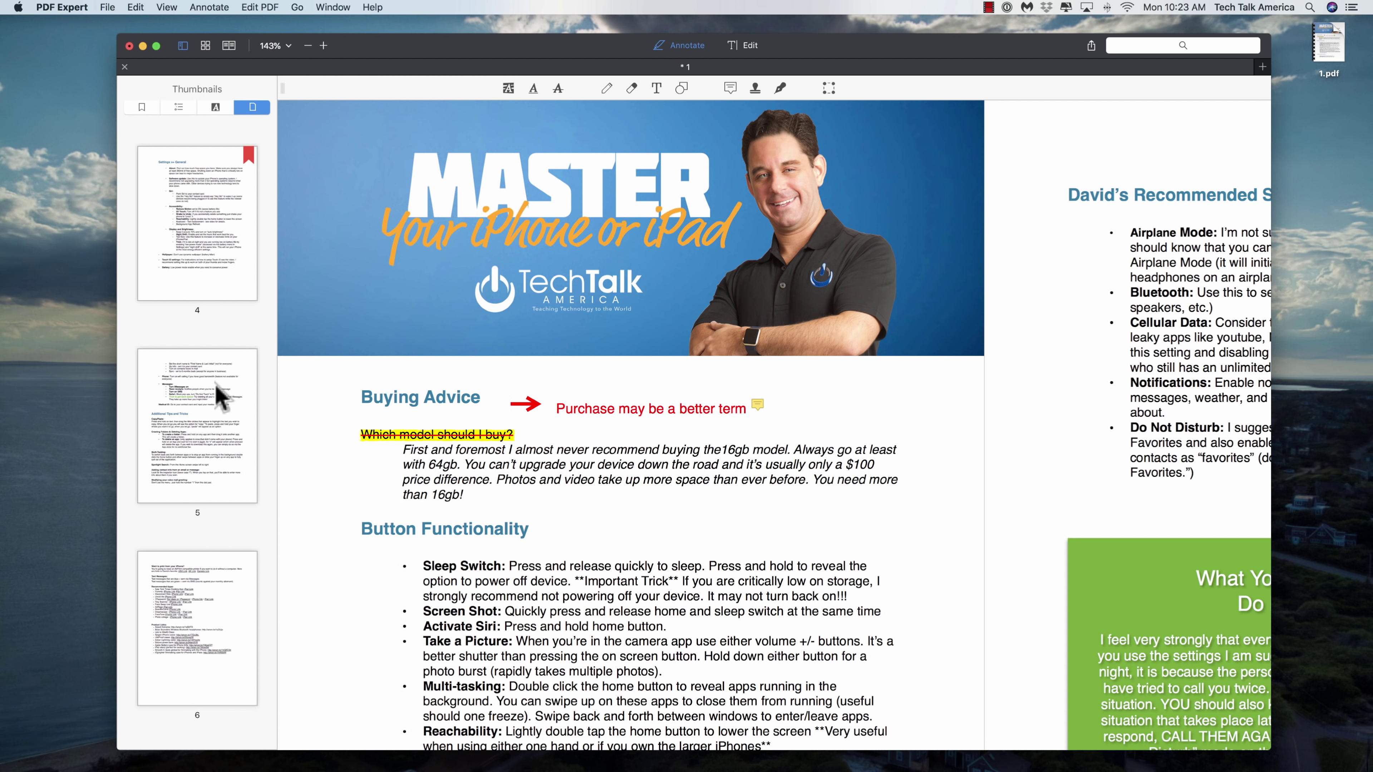
scroll(216, 327, "up", 3)
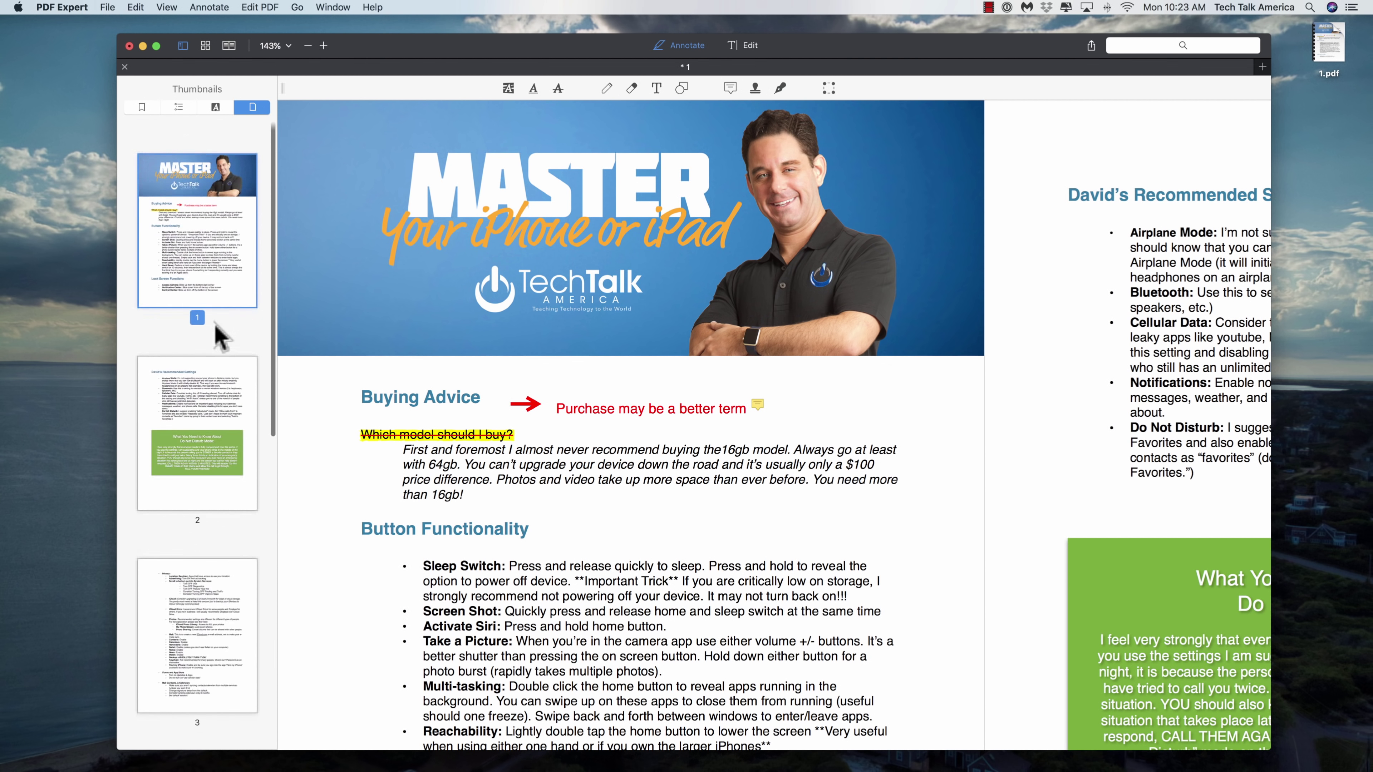
scroll(219, 335, "down", 3)
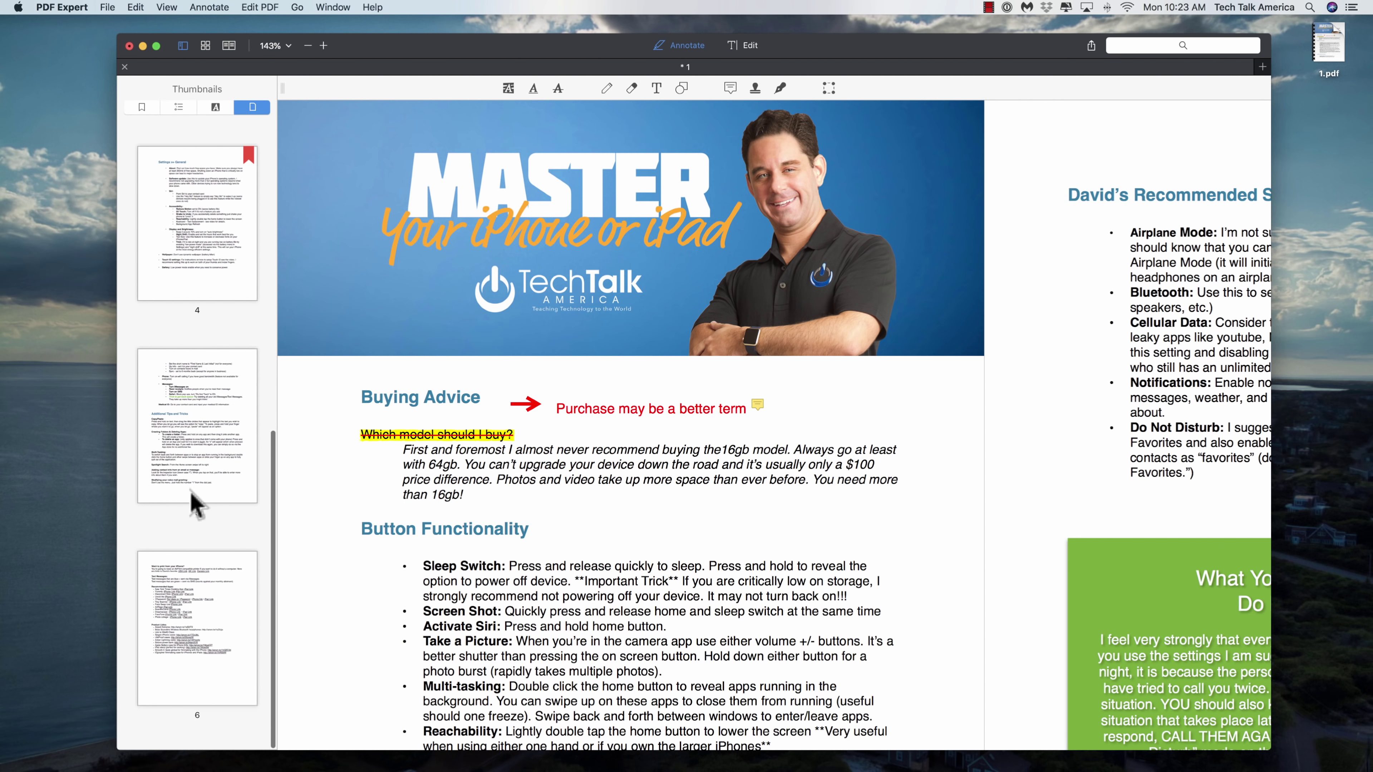
left_click(181, 621)
scroll(205, 433, "up", 15)
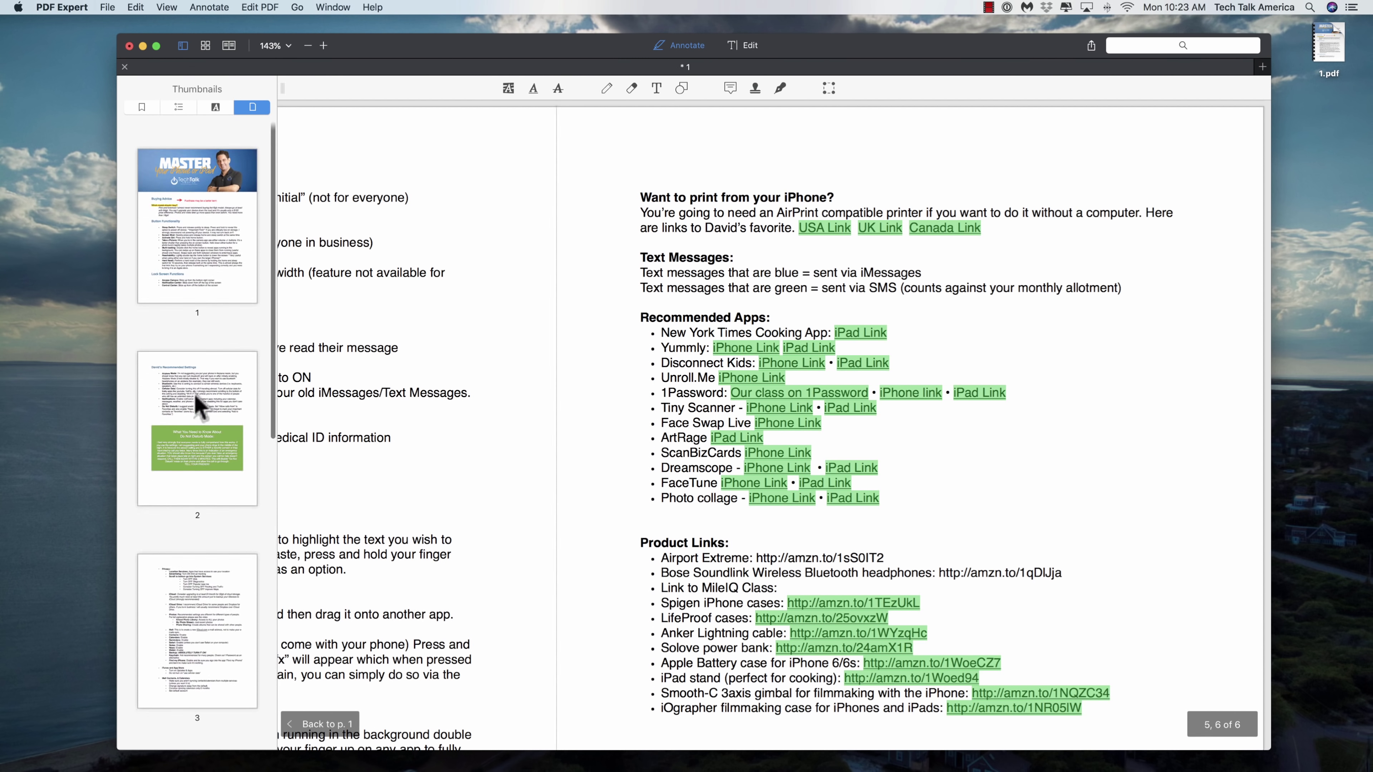
left_click(228, 212)
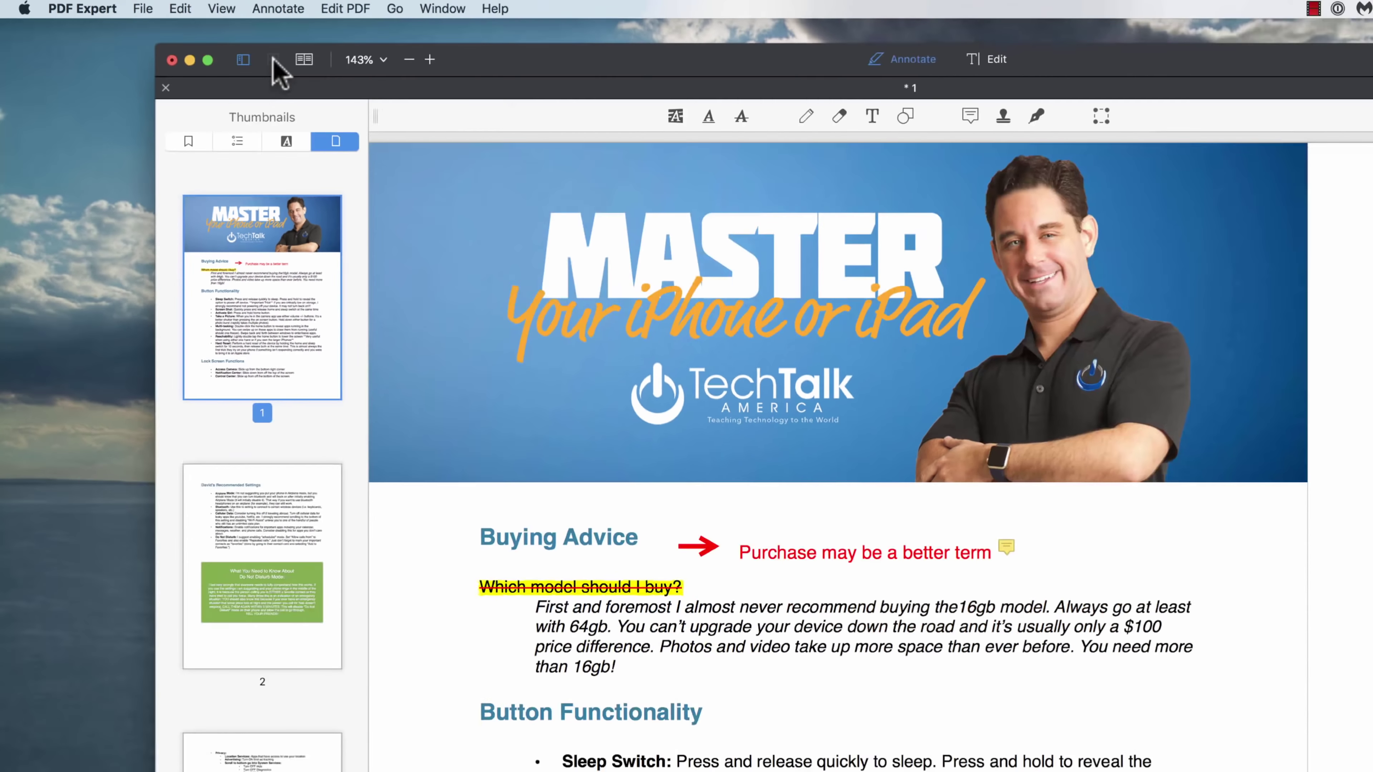
Step: In the page grid, move the Settings >> General page to third place and insert a blank page after it
left_click(274, 59)
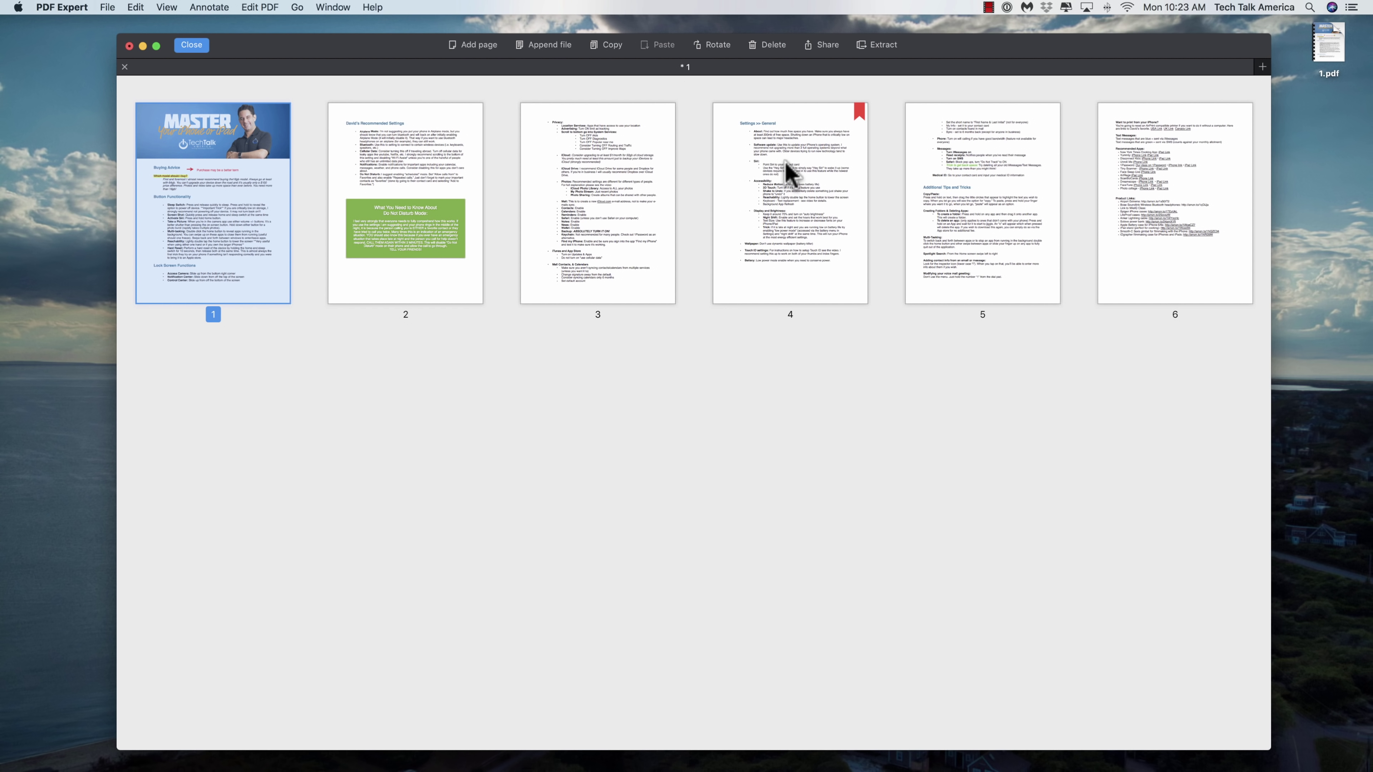
left_click_drag(793, 178, 601, 226)
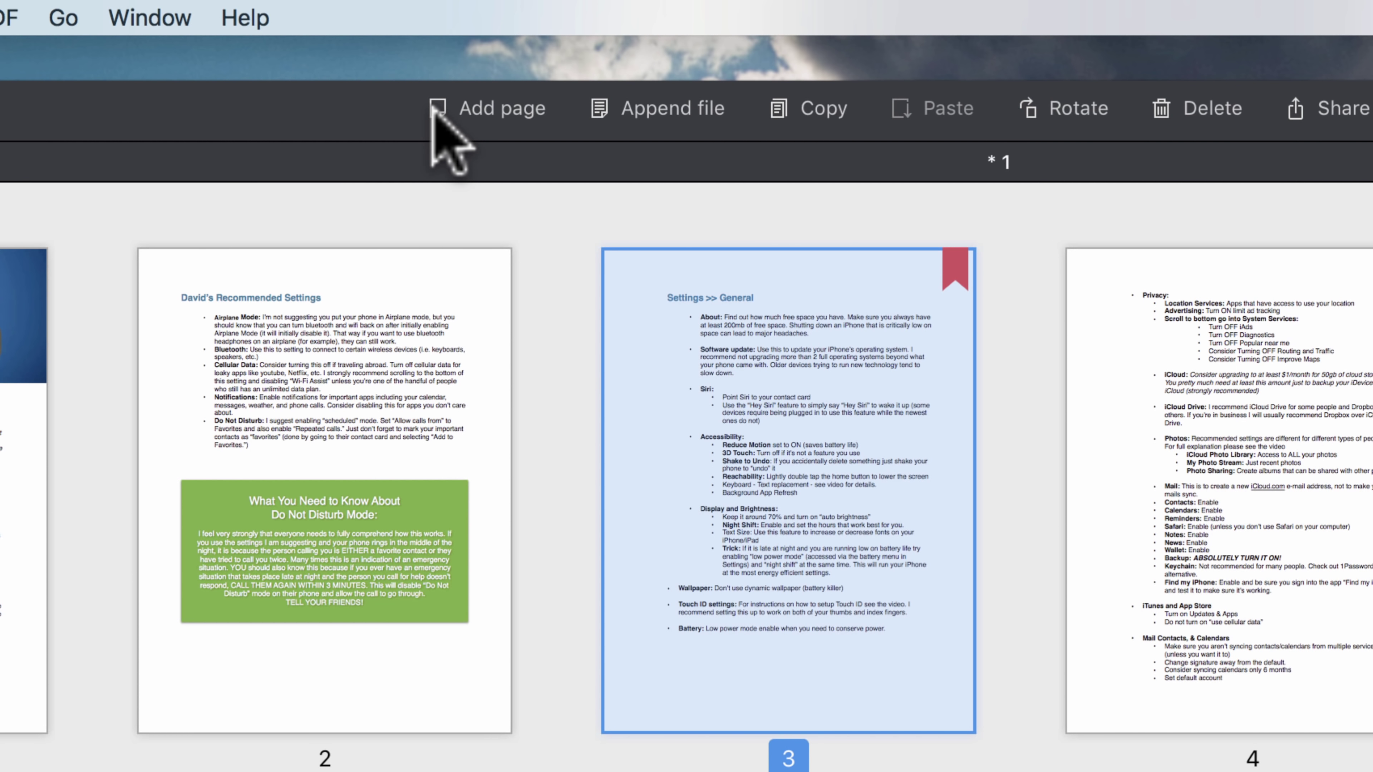
left_click(435, 114)
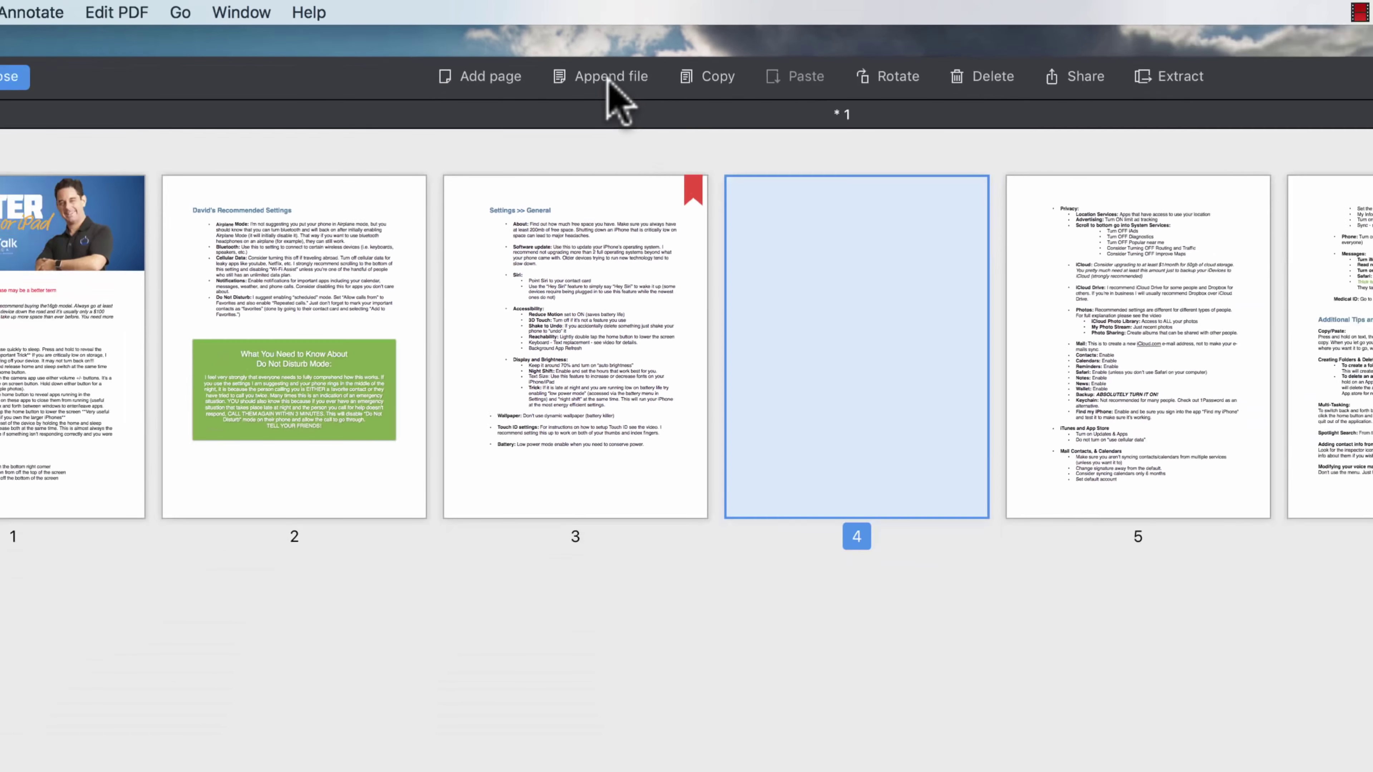
Step: Append dinner.pdf from the Shared folder as page 8, then select the blank page 4
left_click(610, 79)
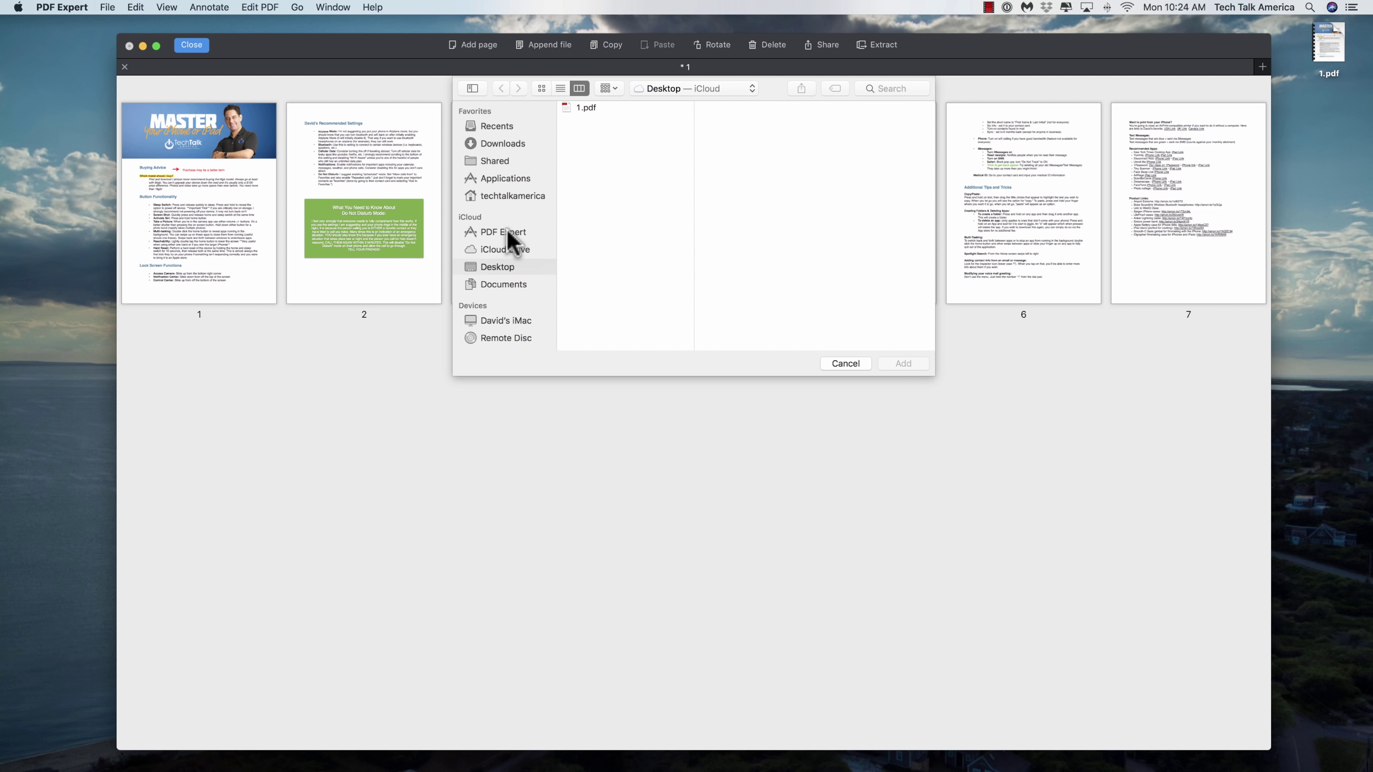
left_click(498, 163)
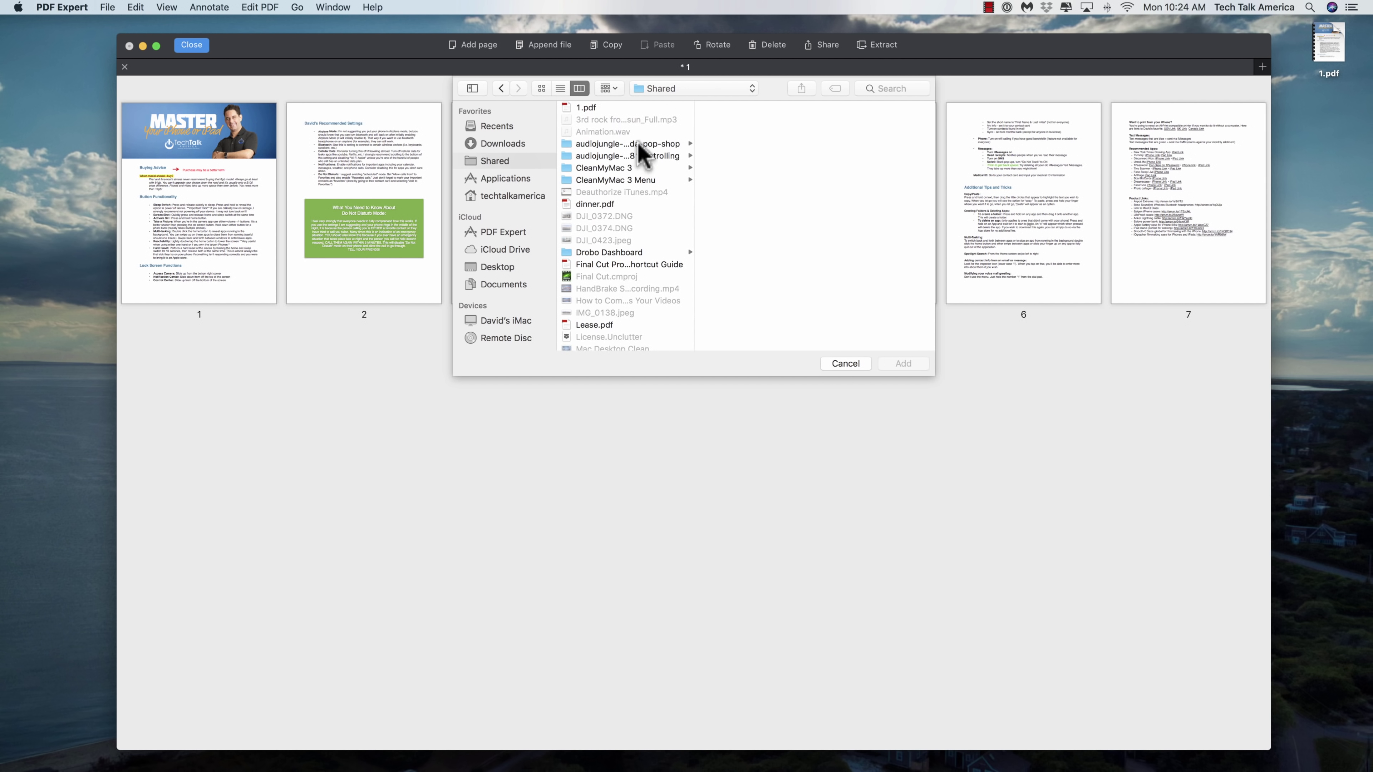
left_click(610, 204)
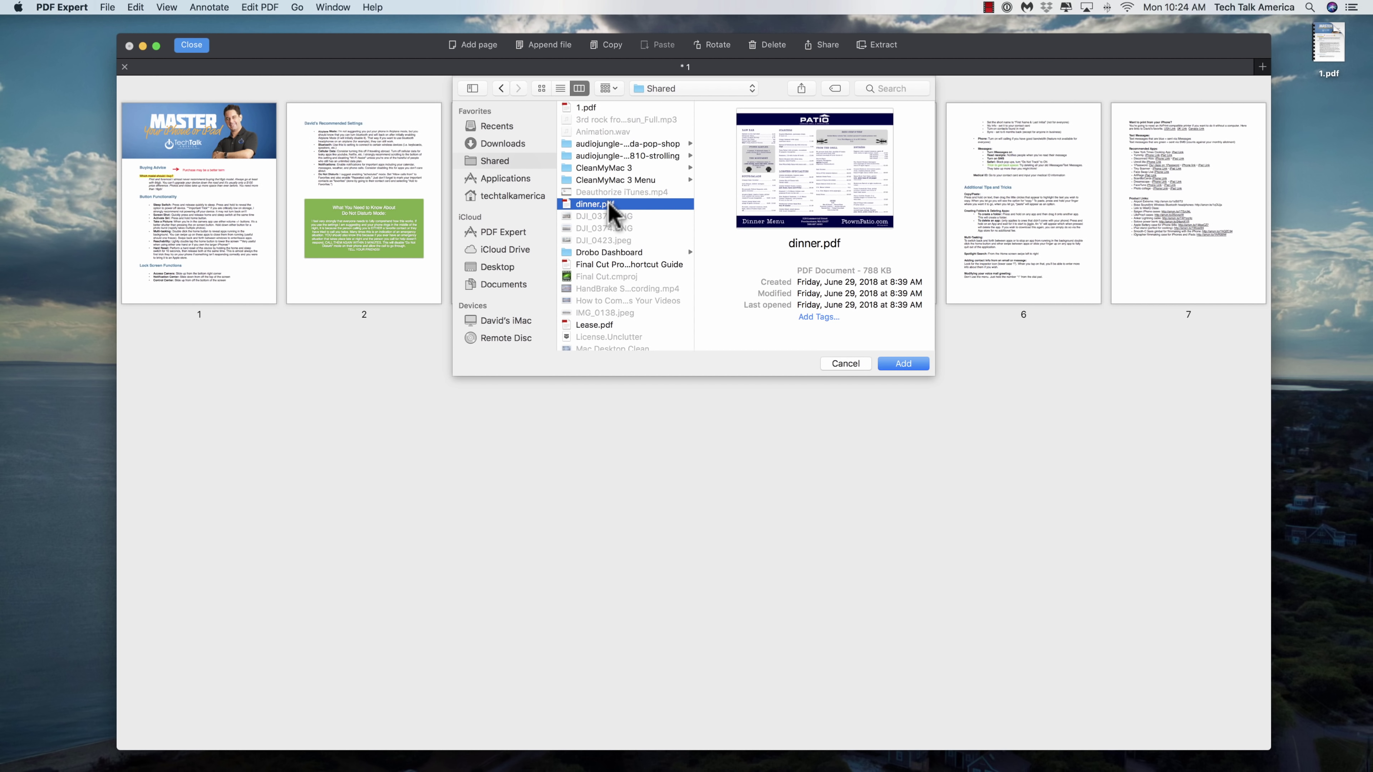
left_click(903, 363)
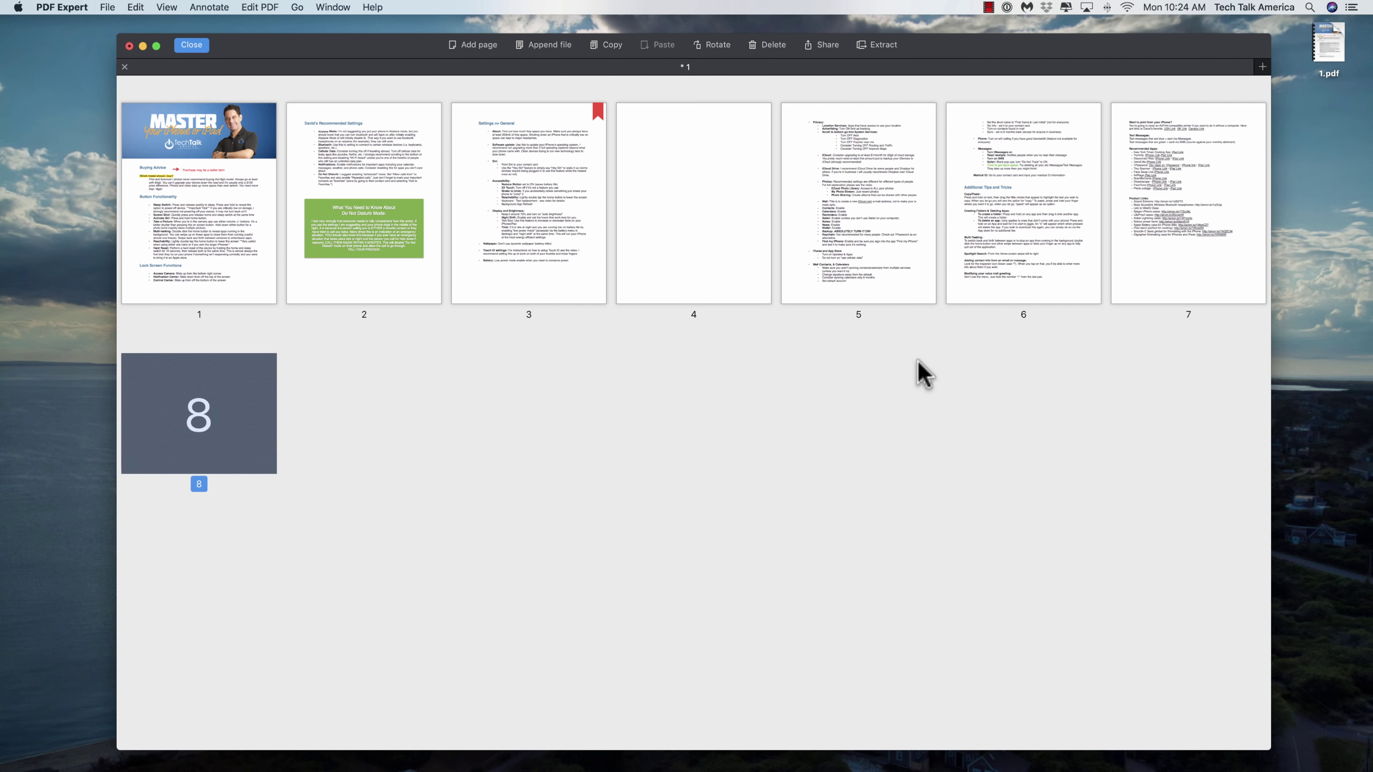
left_click(637, 506)
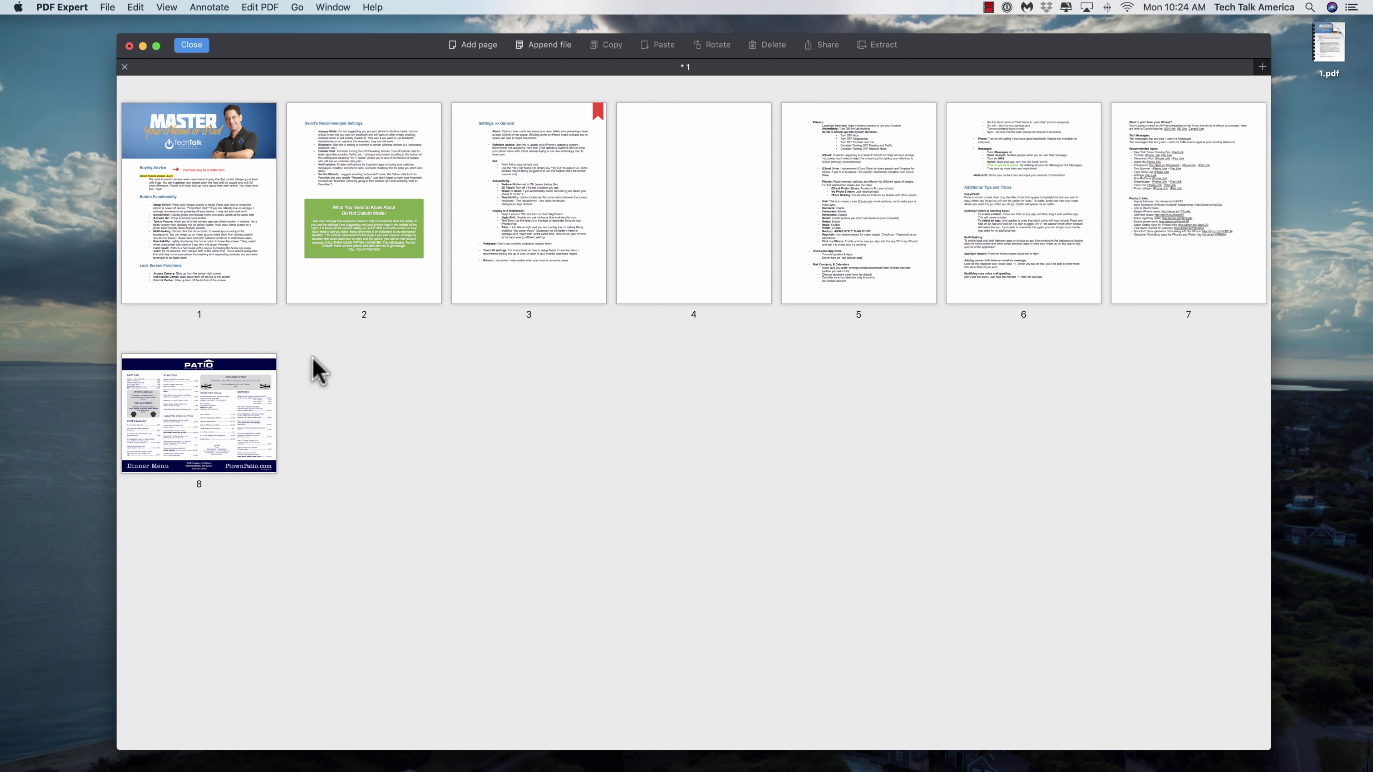
left_click(195, 390)
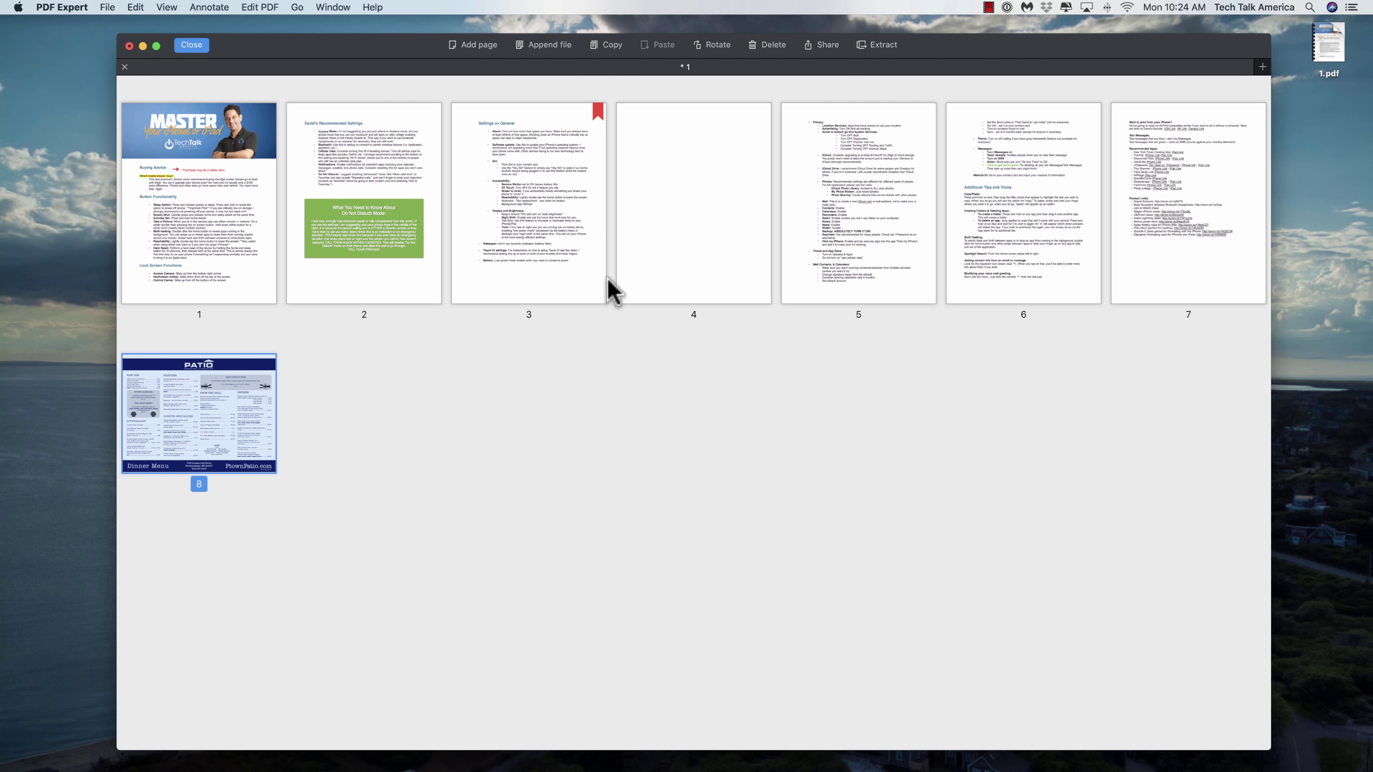
left_click(628, 285)
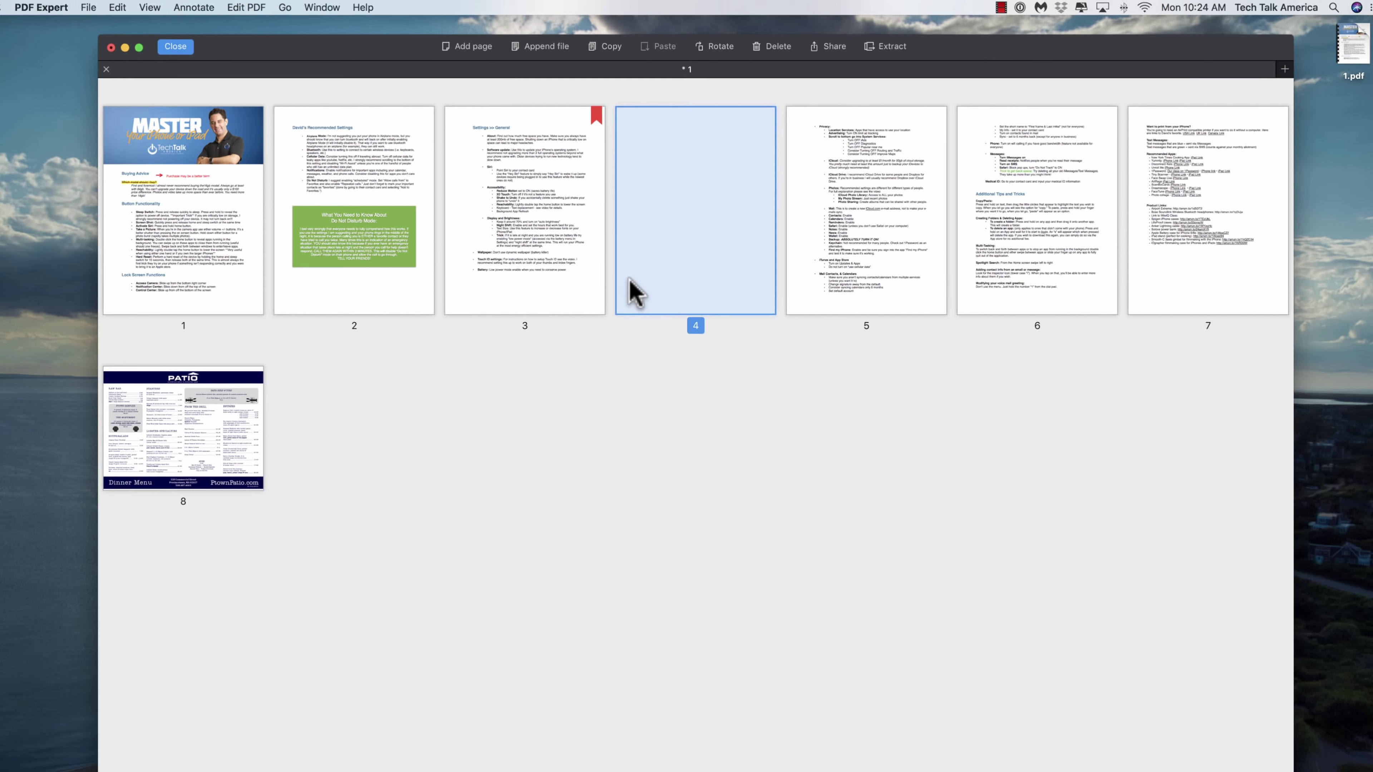
Step: Select the blank page 4 and delete it, confirming the deletion
left_click(633, 306)
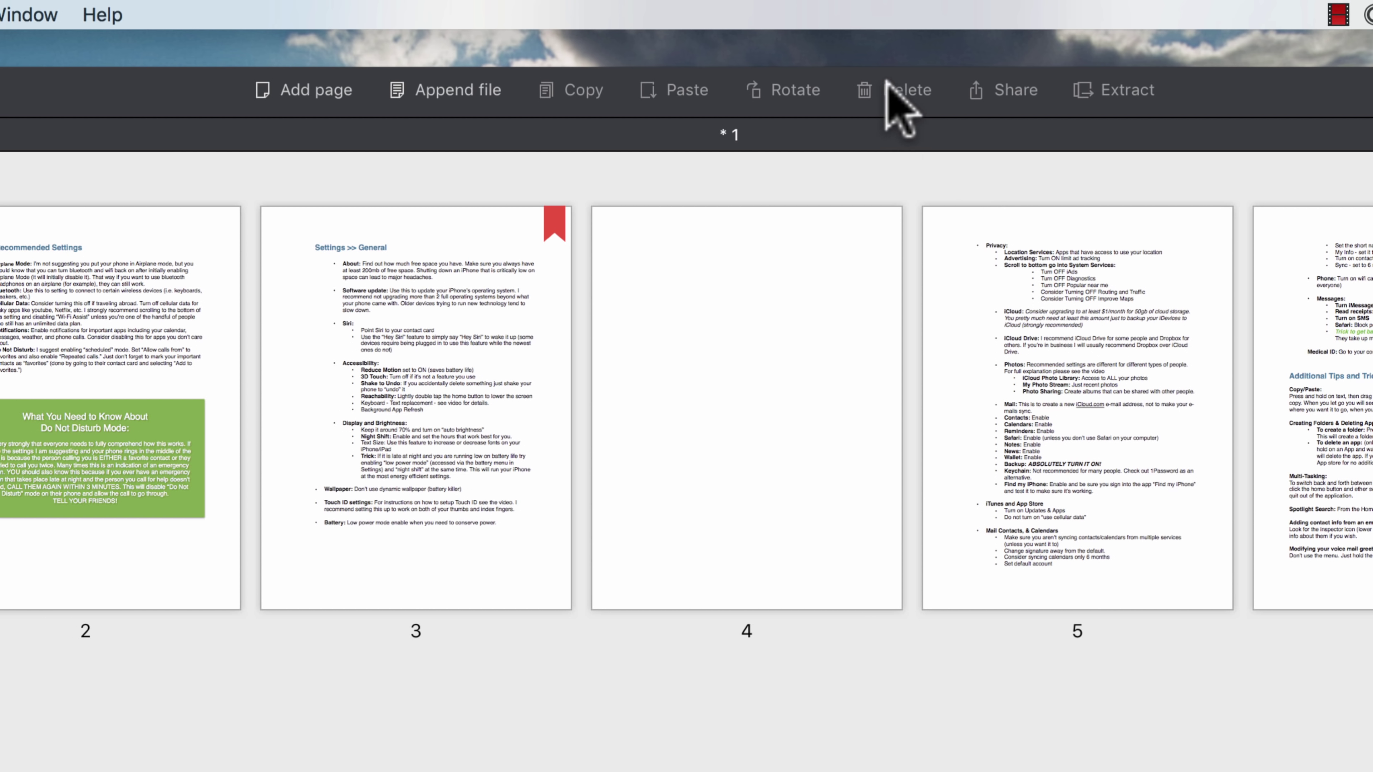
left_click(770, 292)
left_click(1143, 317)
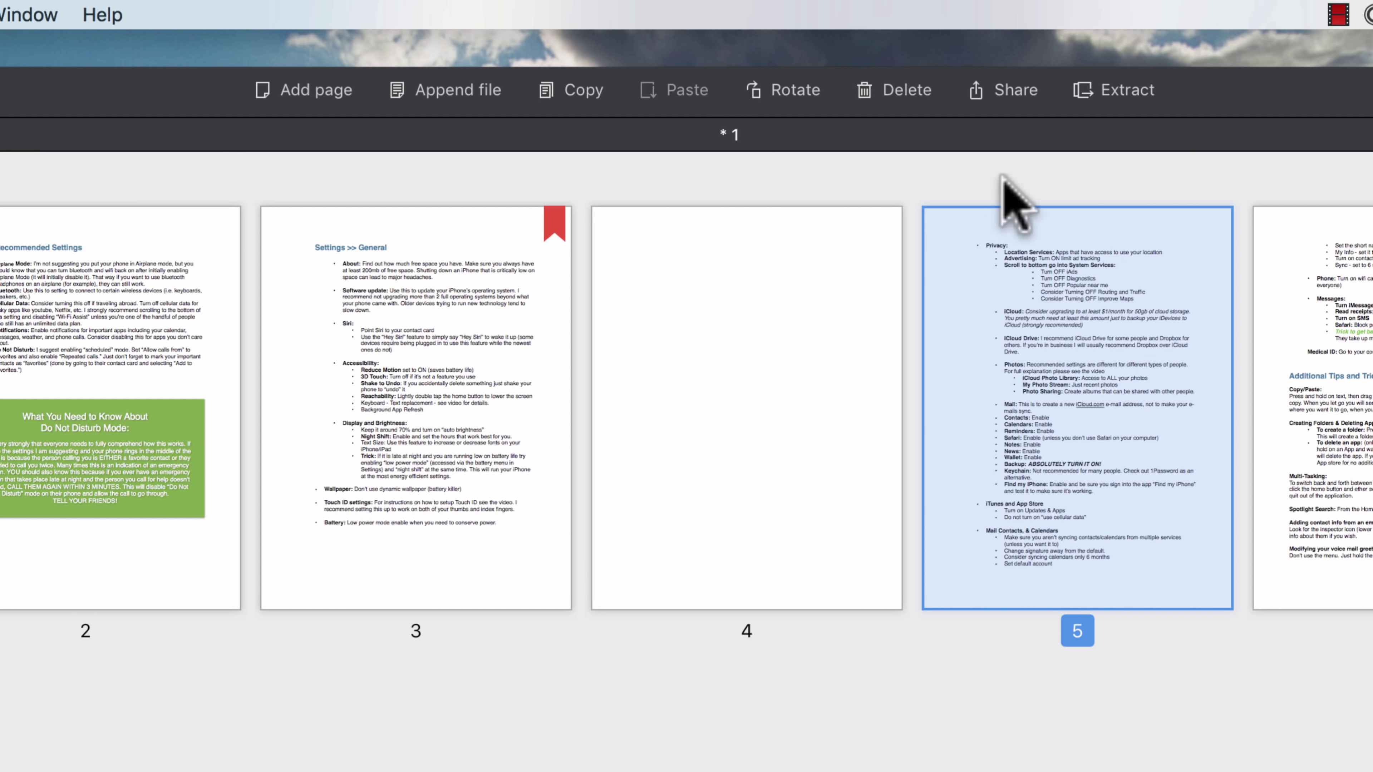
left_click(811, 282)
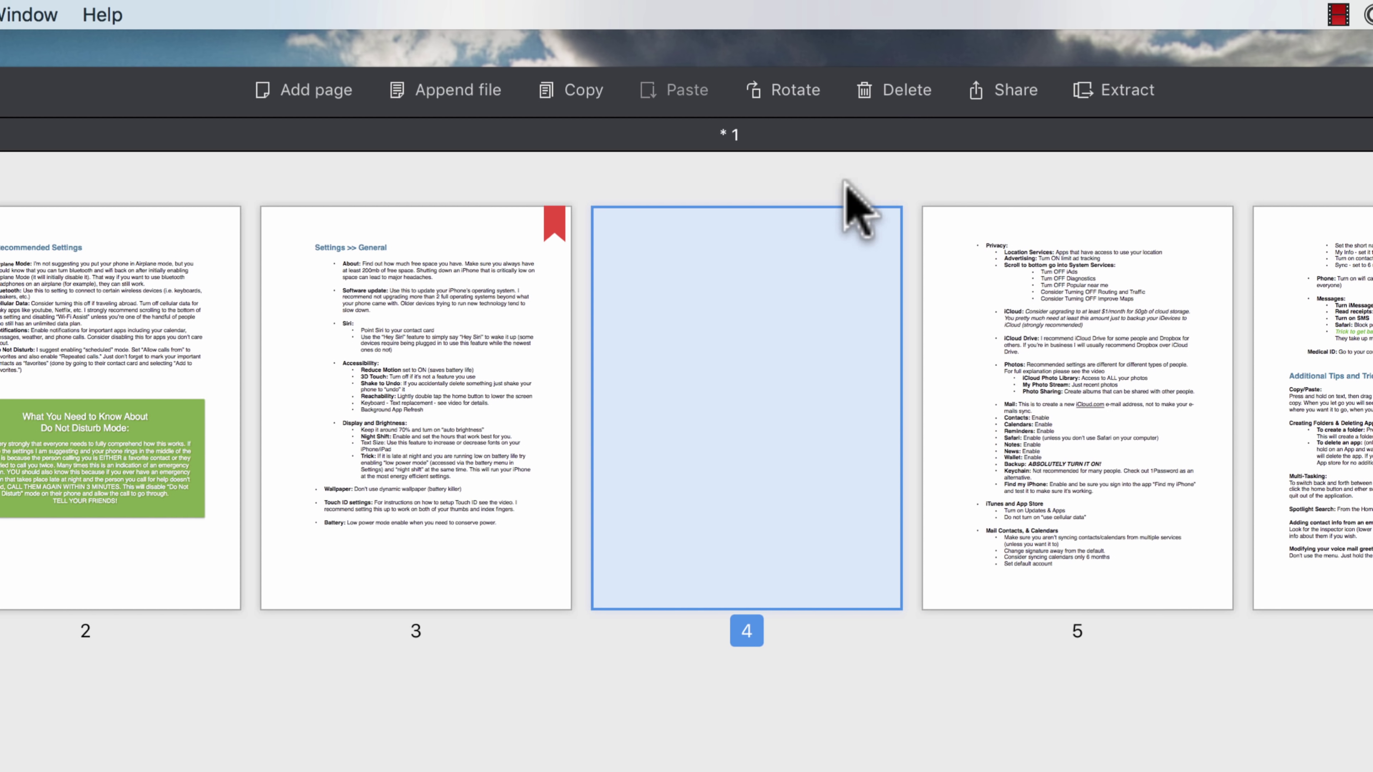
left_click(908, 92)
left_click(918, 528)
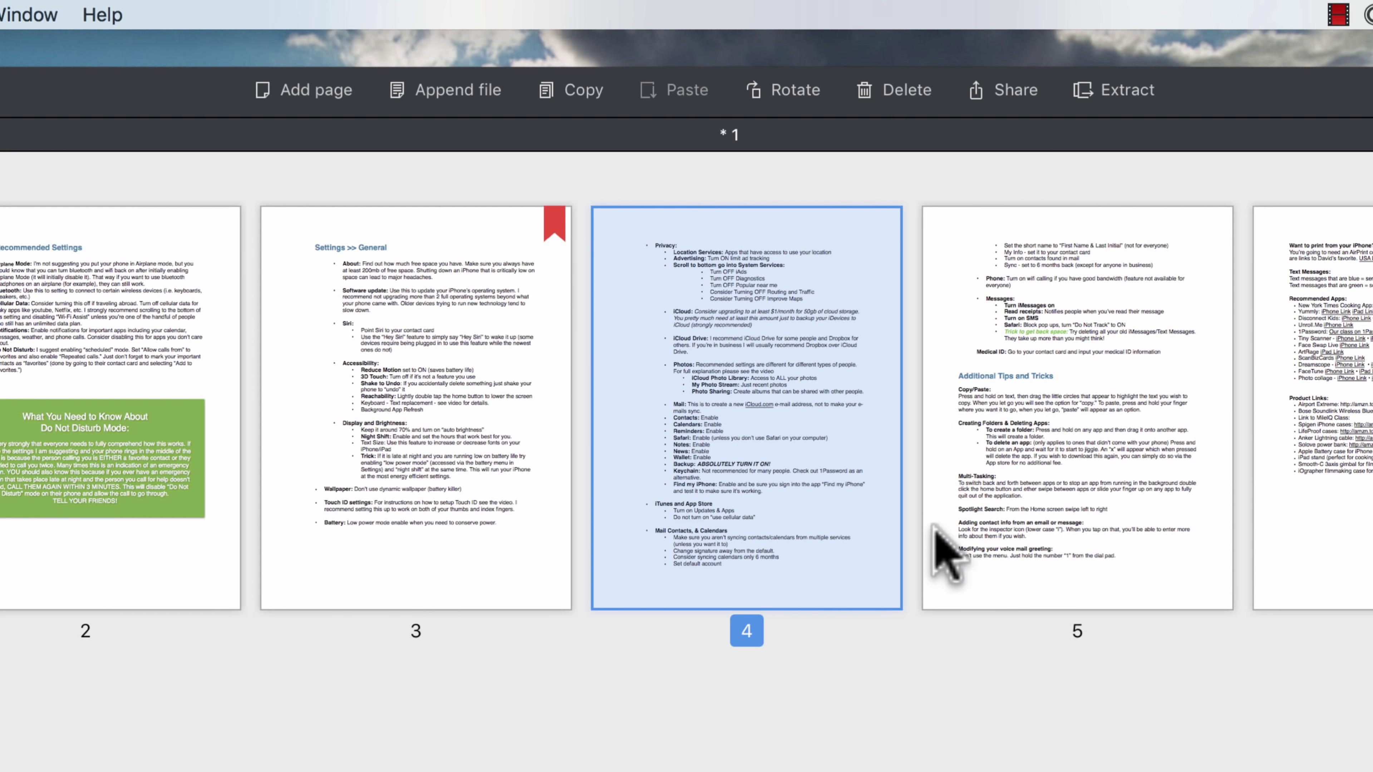
left_click(1006, 95)
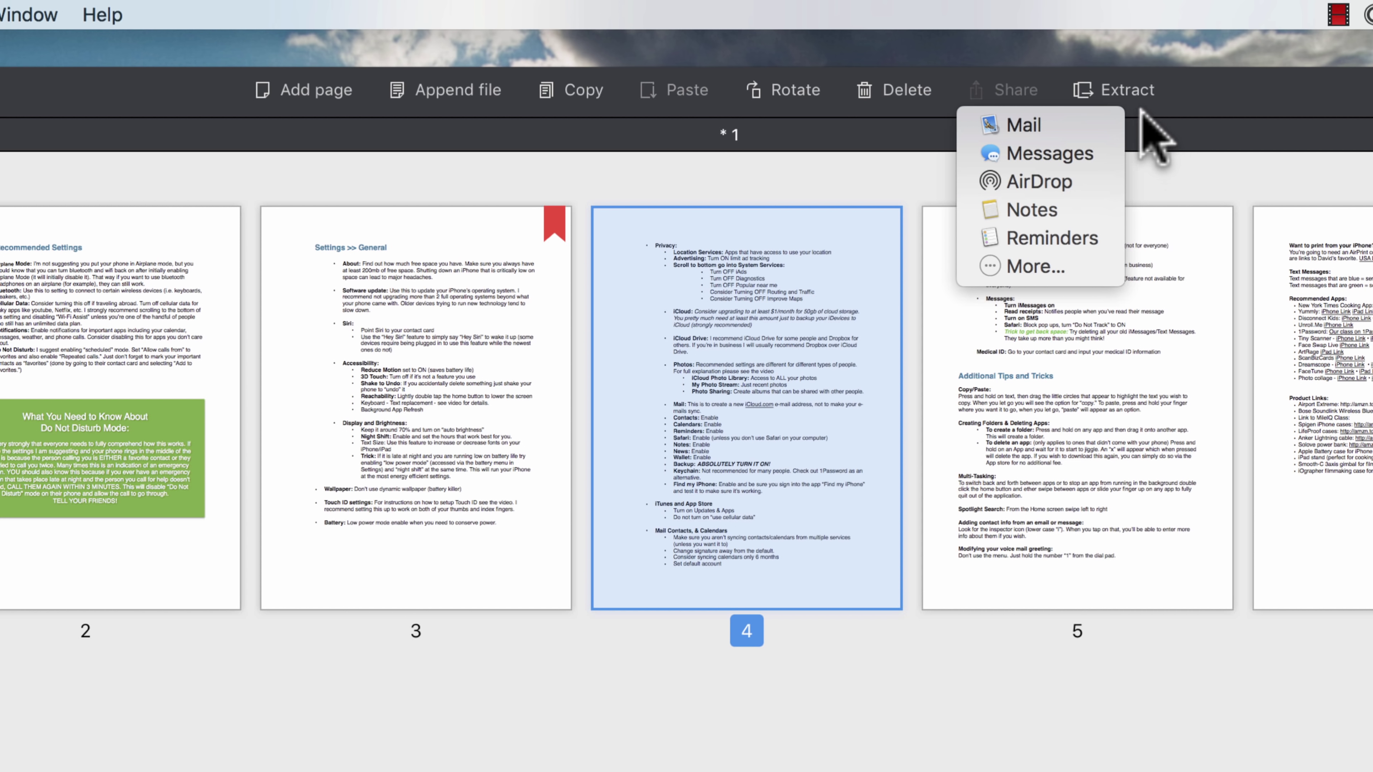
Step: Extract page 4 and save it to the Desktop as '1 page 4.pdf'
left_click(1151, 135)
left_click(1119, 96)
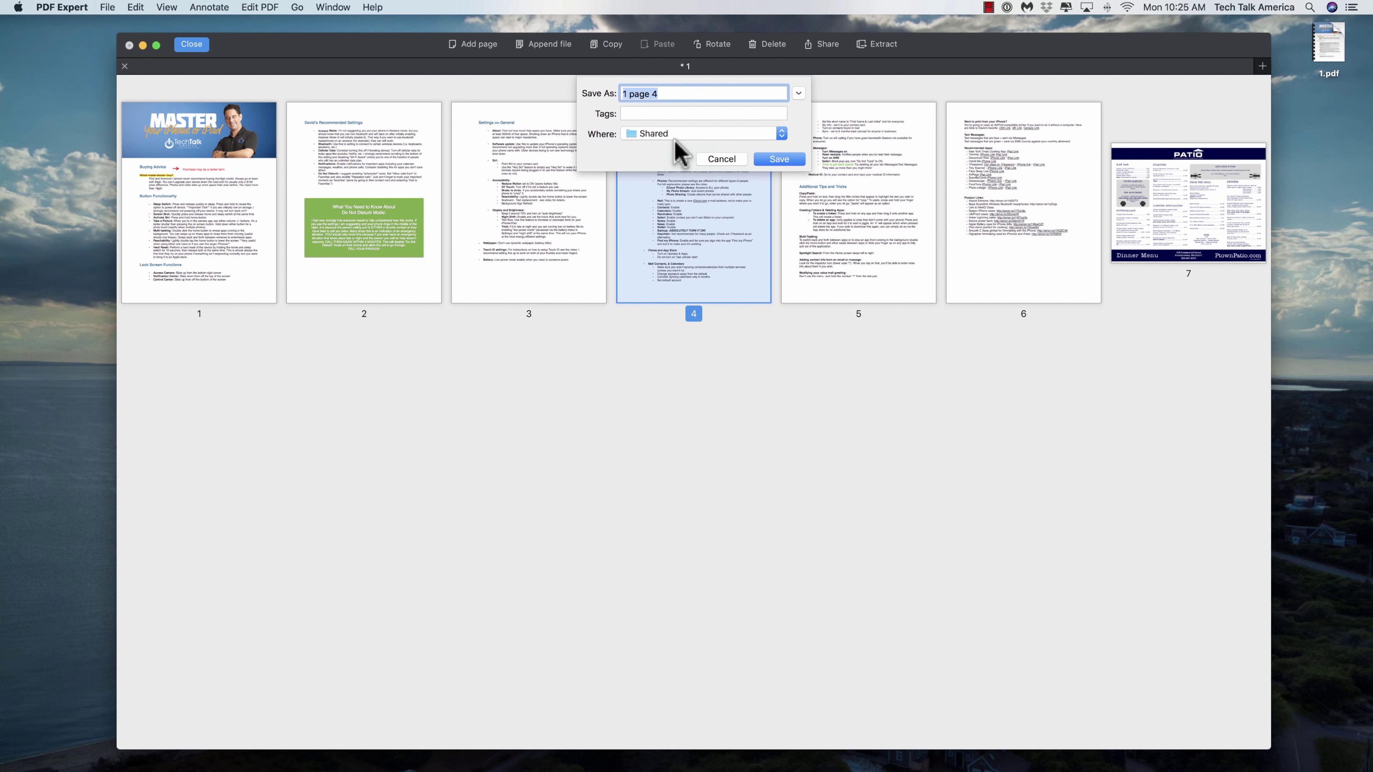
left_click(679, 136)
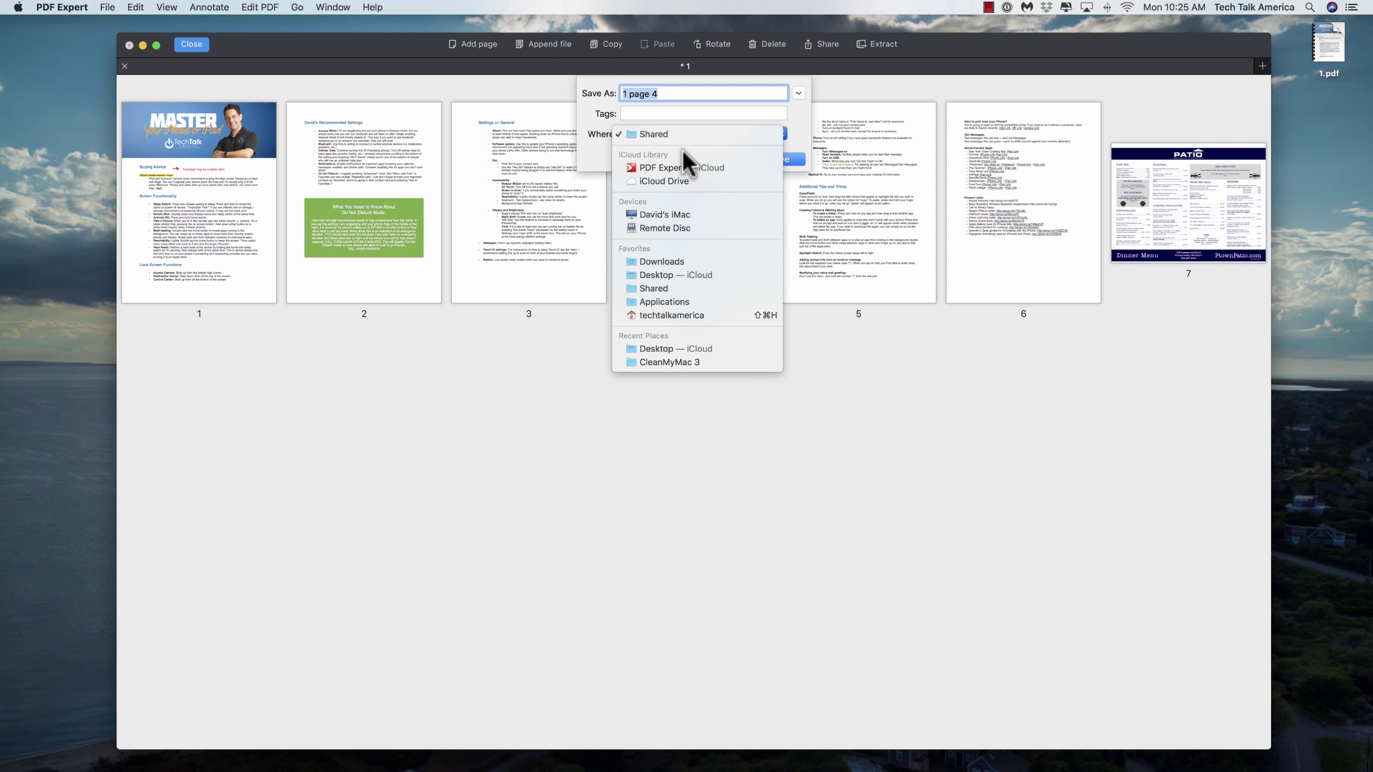
left_click(695, 275)
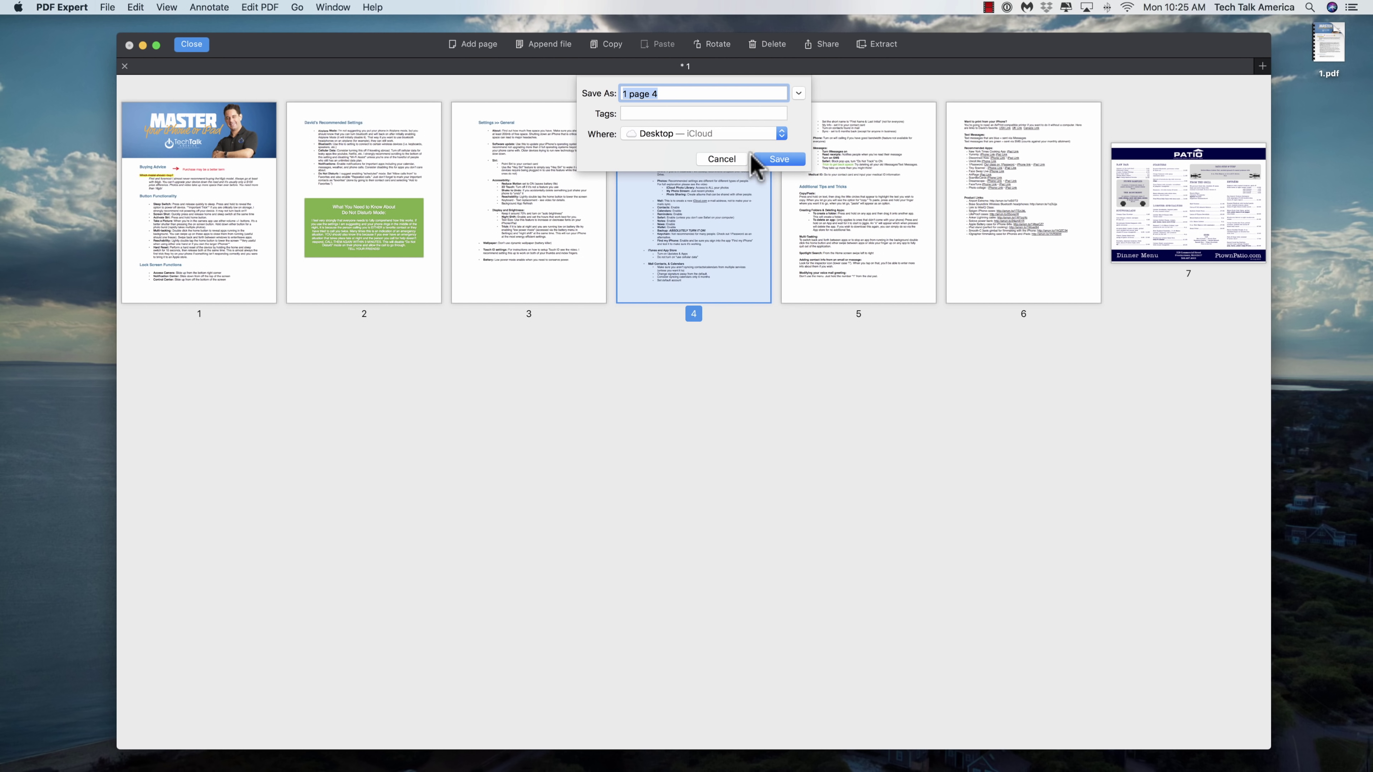
left_click(779, 160)
Step: Preview 1 page 4.pdf on the Desktop, close the Finder window, and leave the page grid
left_click(1330, 116)
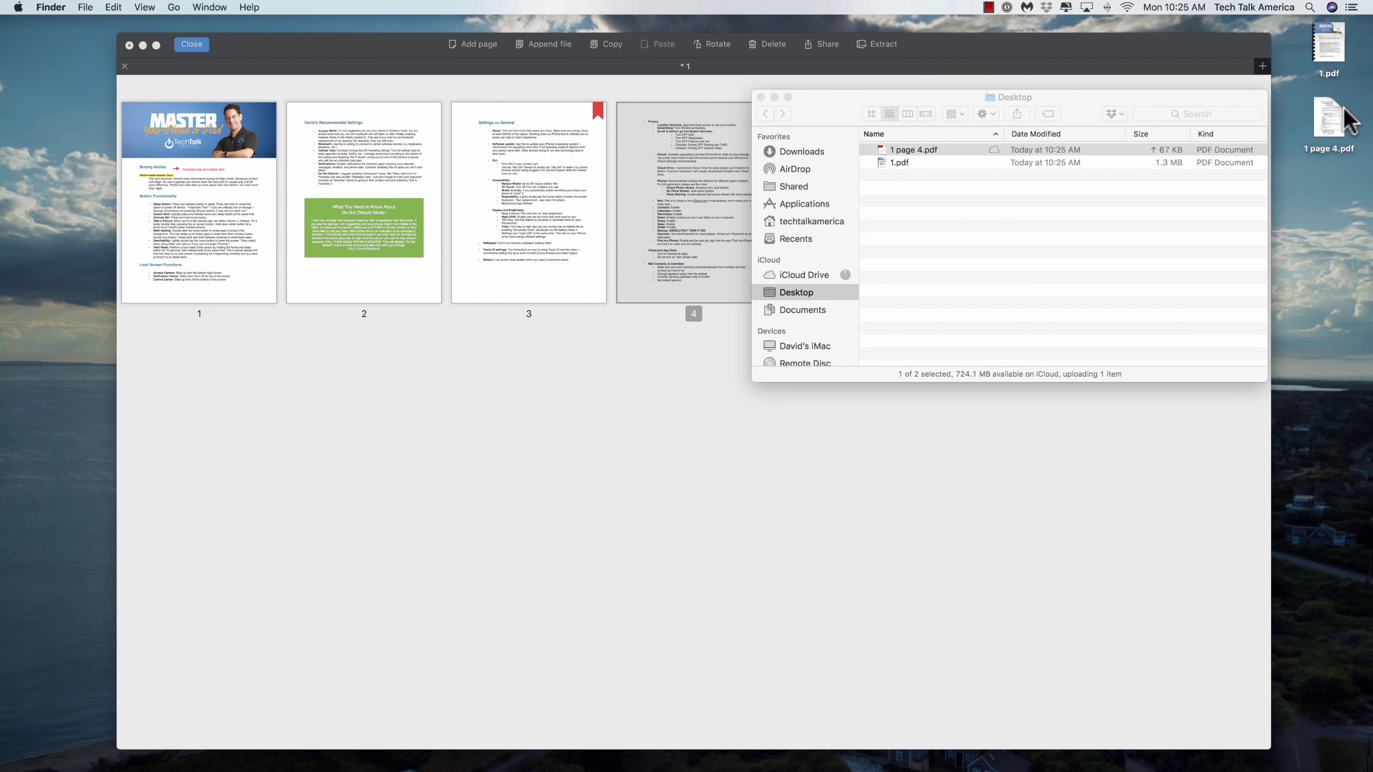
key("space")
key("space")
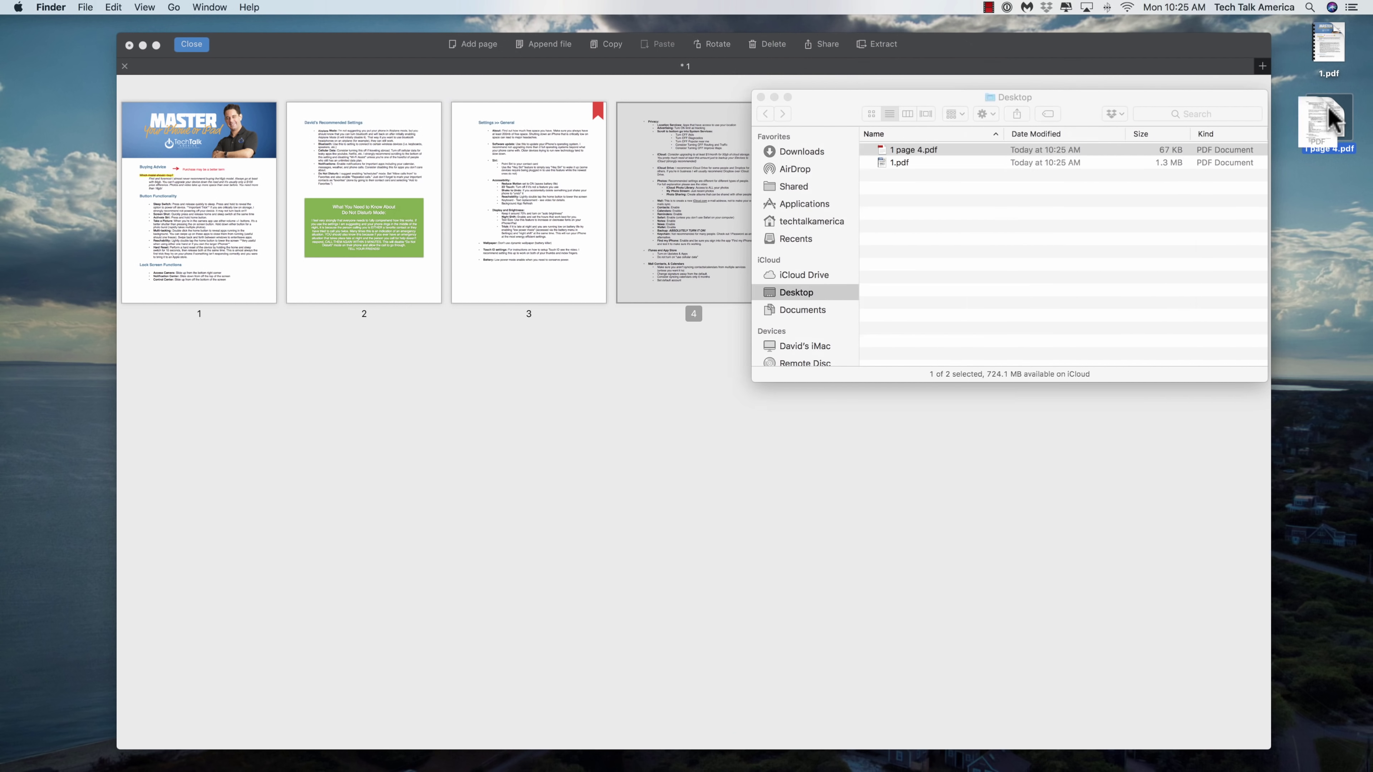
left_click(769, 95)
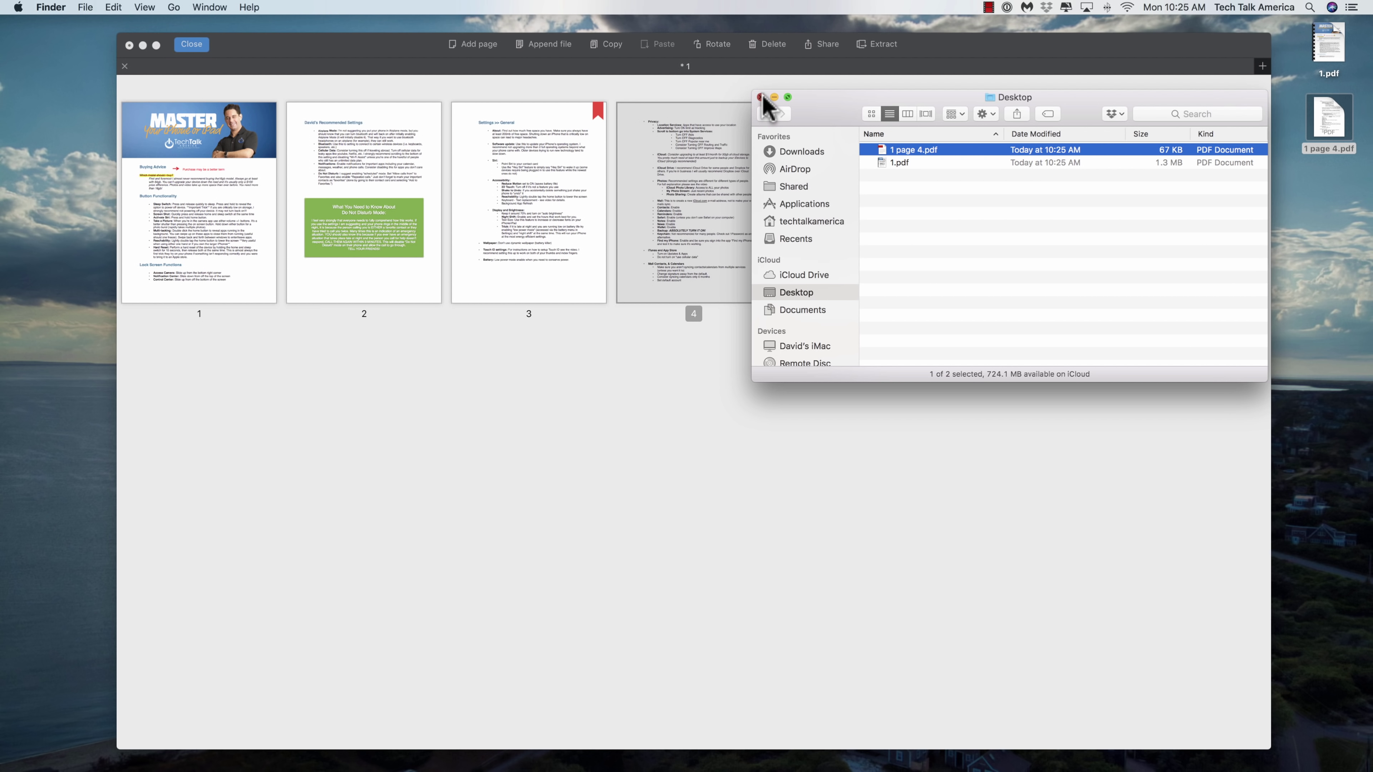
left_click(761, 97)
left_click(191, 44)
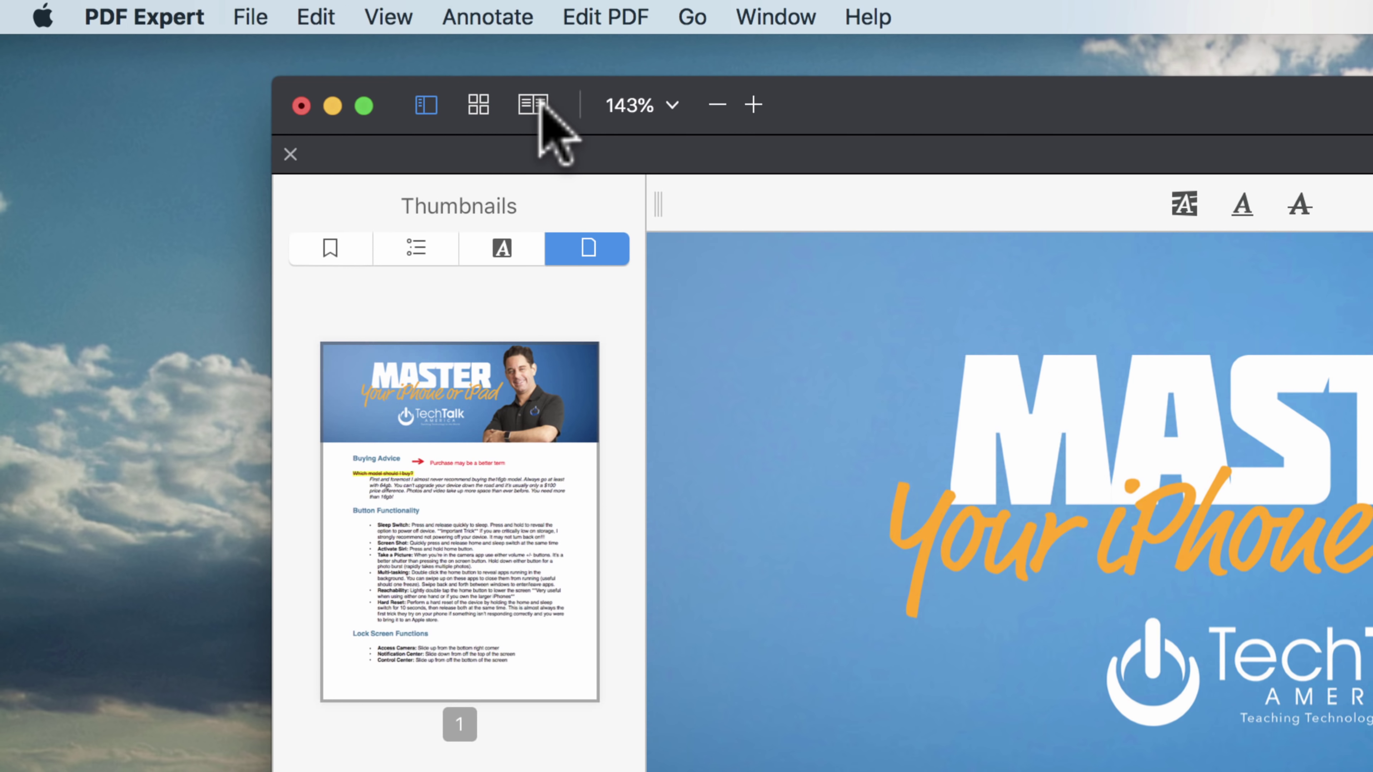
Step: Switch the page layout to a two-page spread showing pages 1 and 2 side by side
left_click(540, 104)
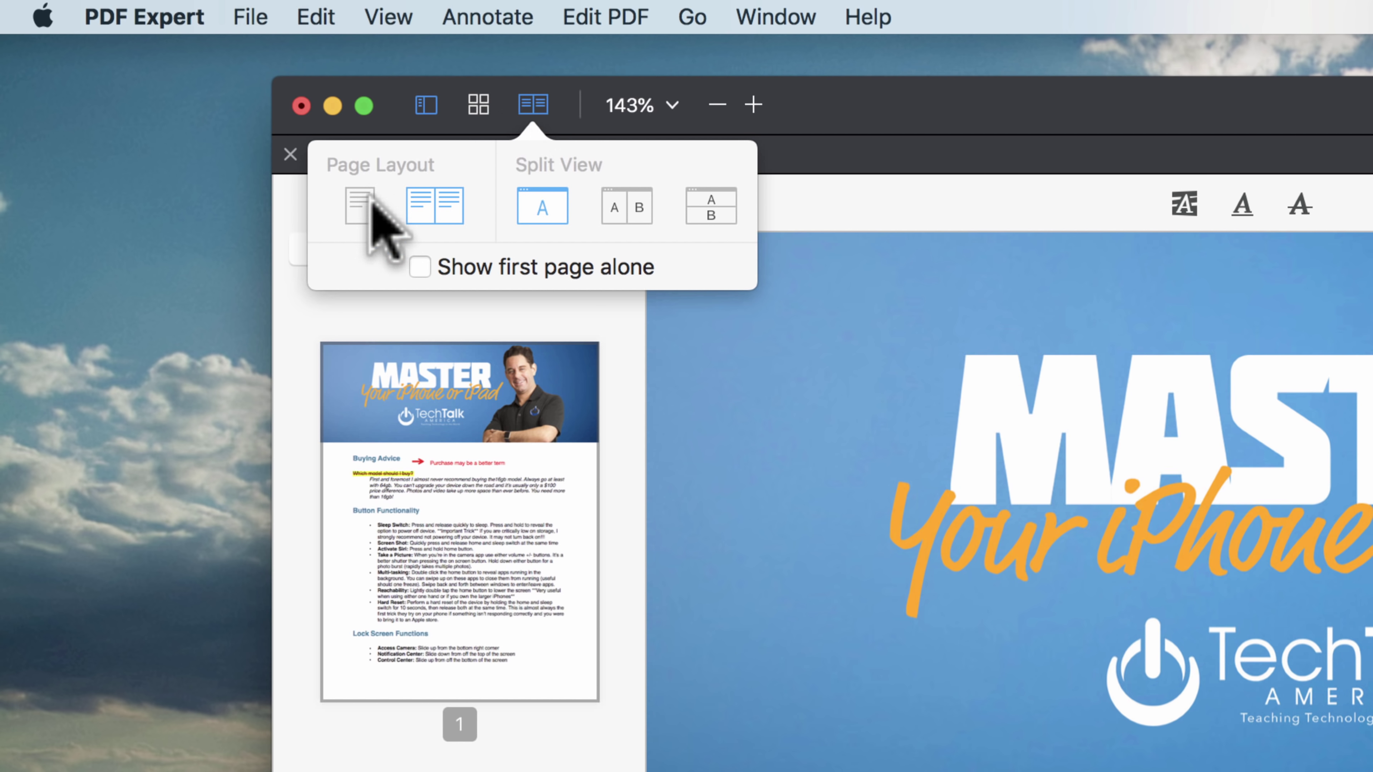
left_click(361, 206)
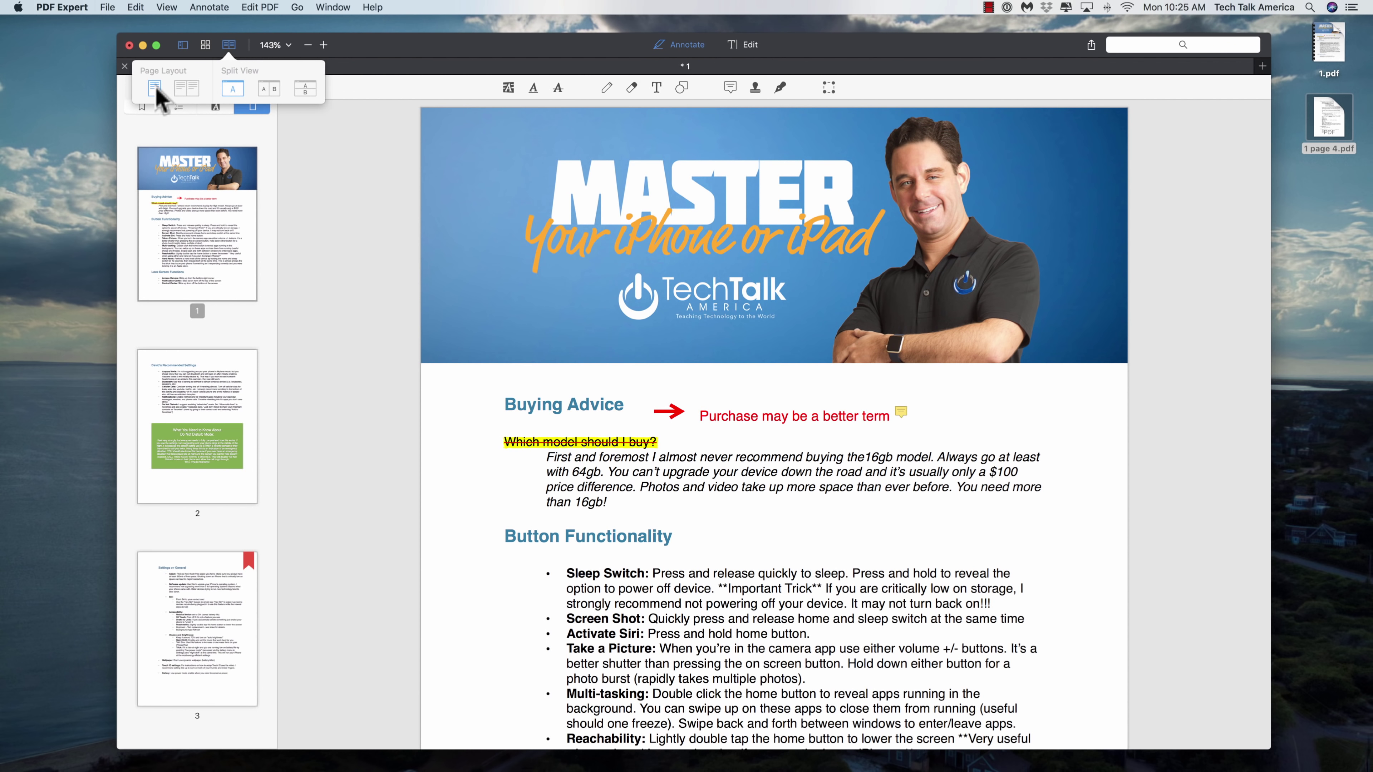
scroll(492, 422, "down", 10)
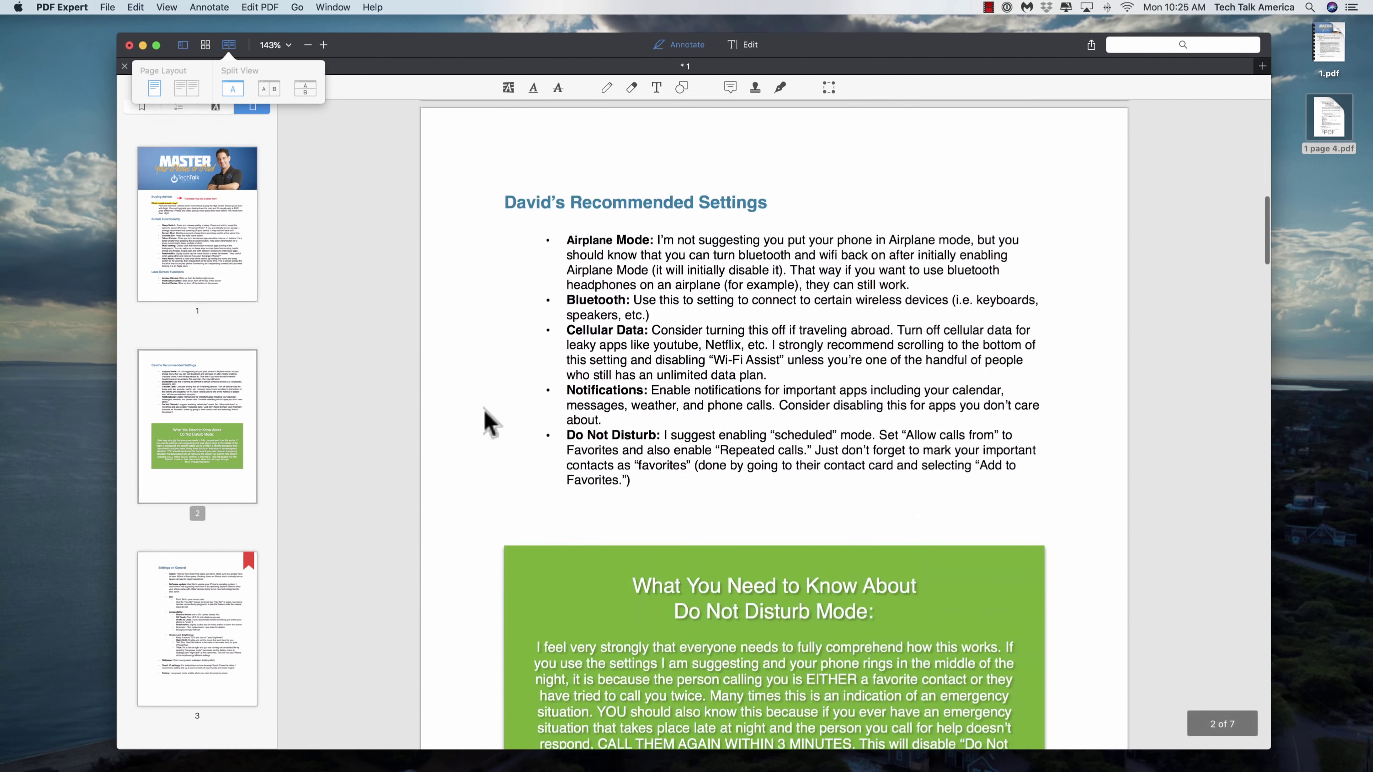
scroll(492, 422, "down", 3)
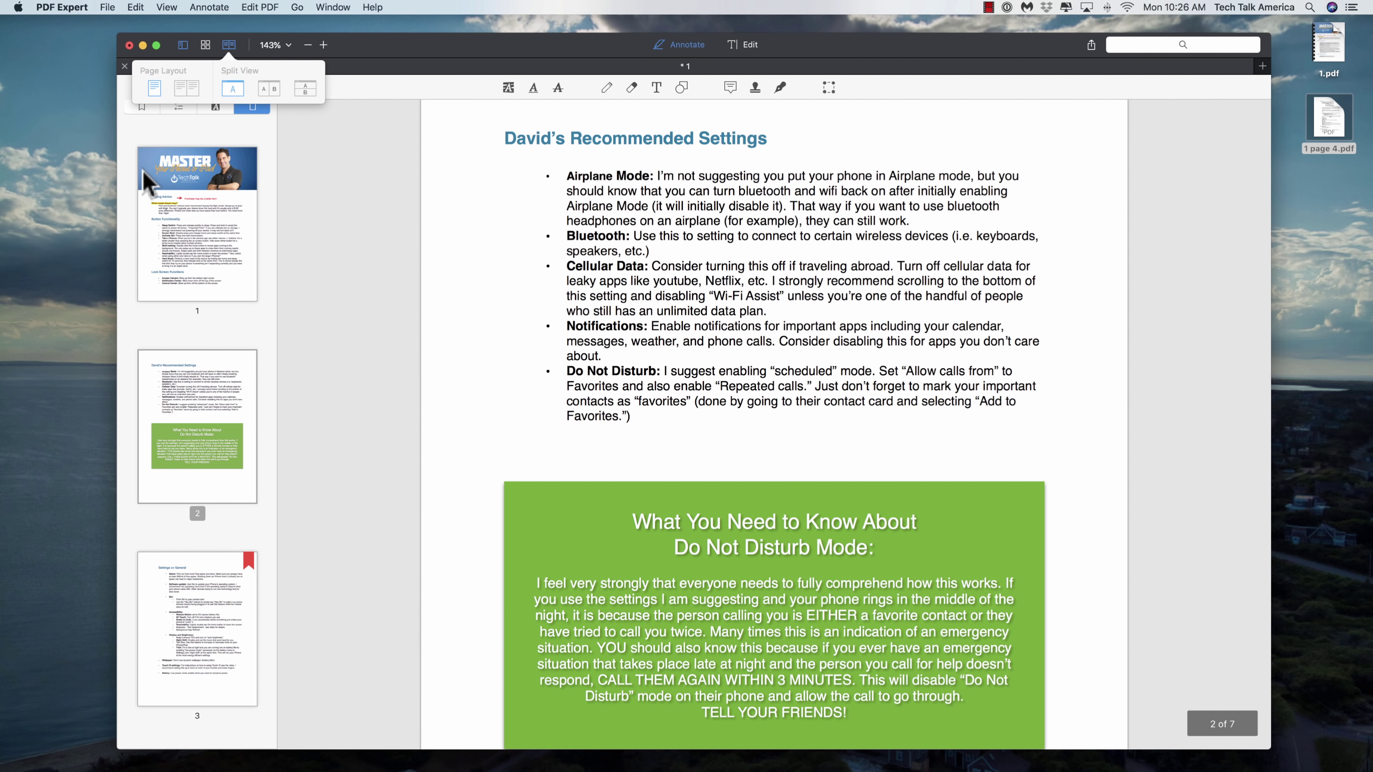
left_click(186, 88)
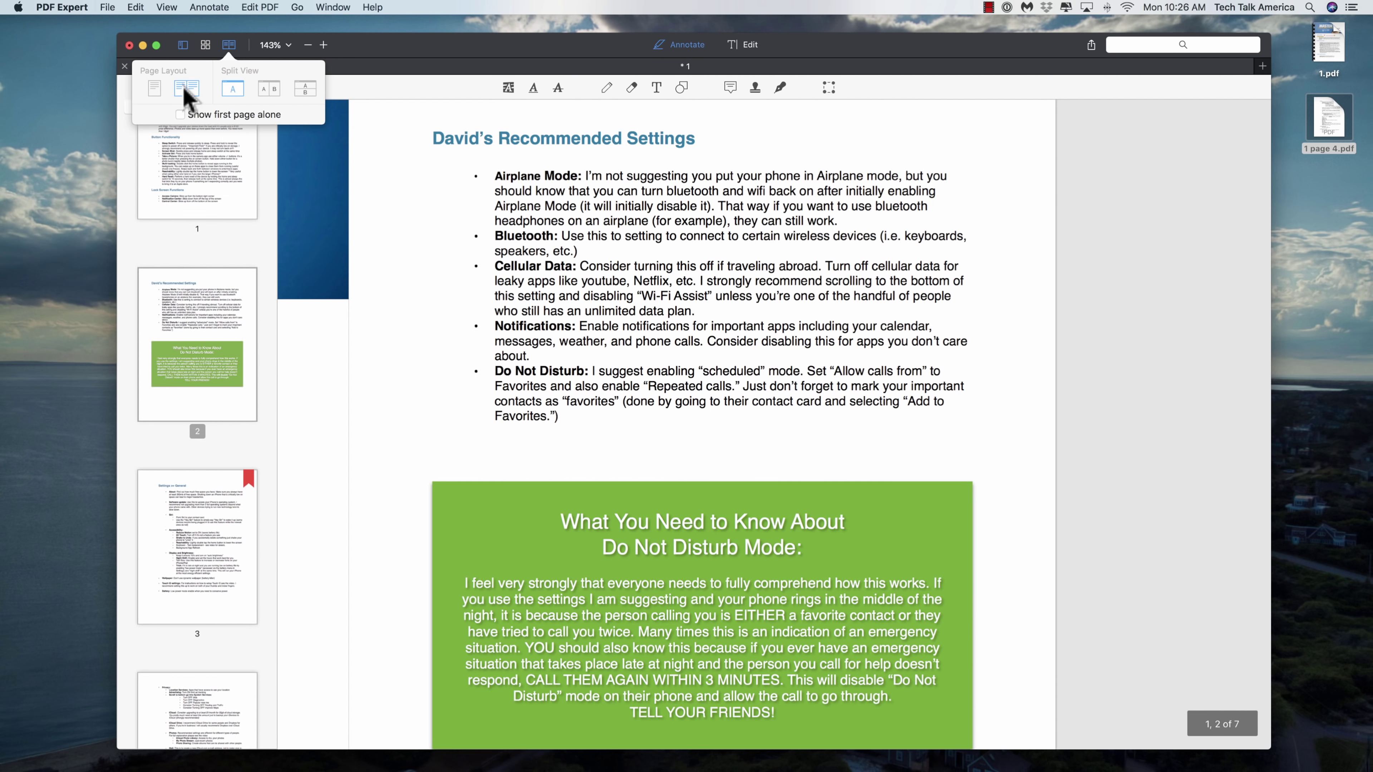
scroll(483, 306, "left", 10)
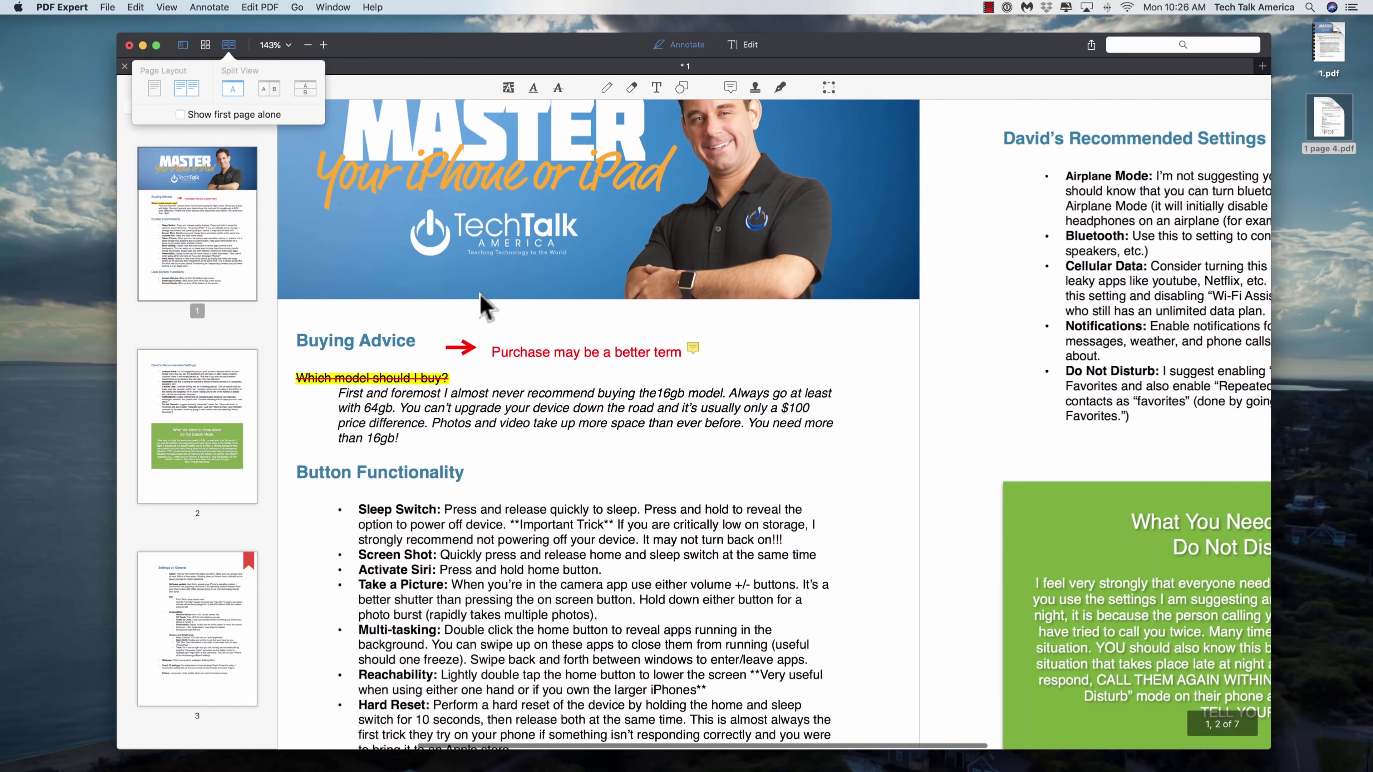
scroll(481, 307, "down", 5)
scroll(458, 308, "right", 9)
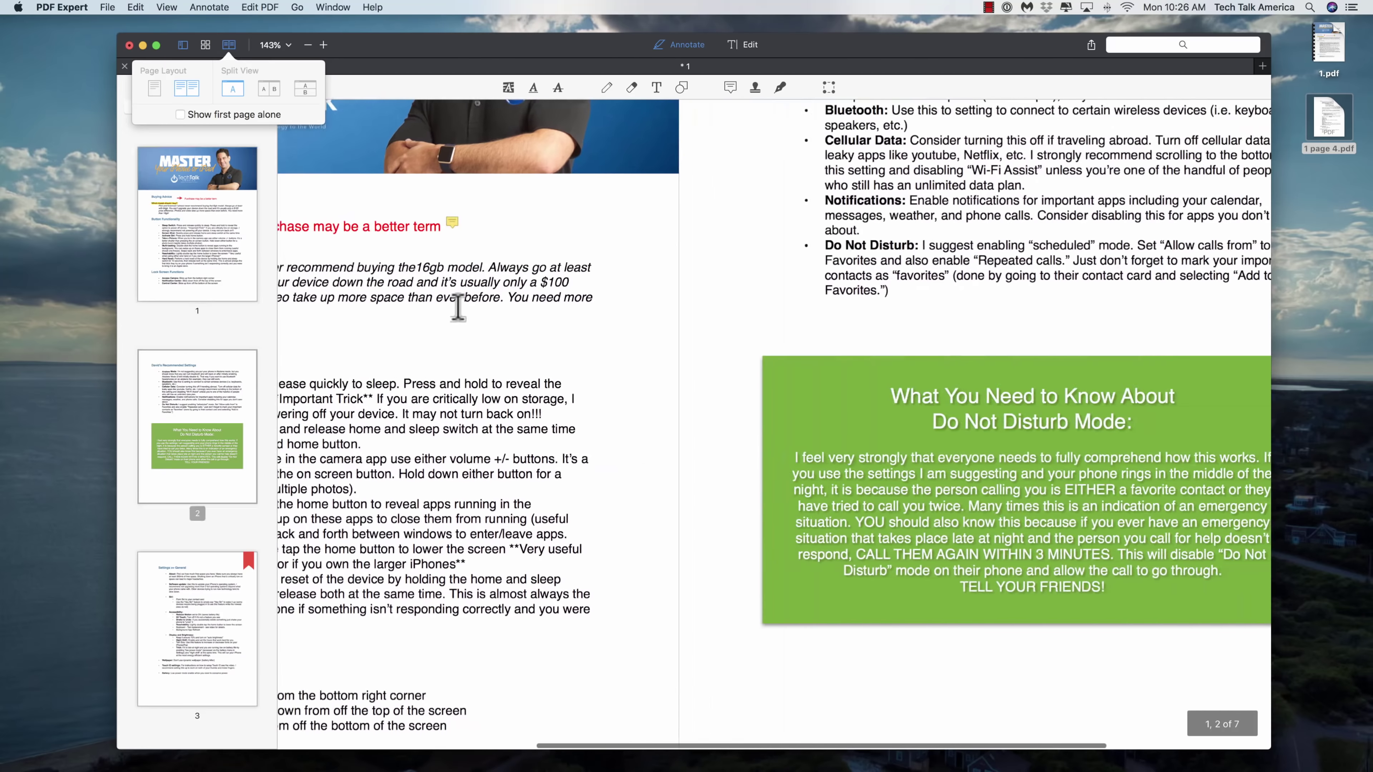
scroll(458, 308, "right", 9)
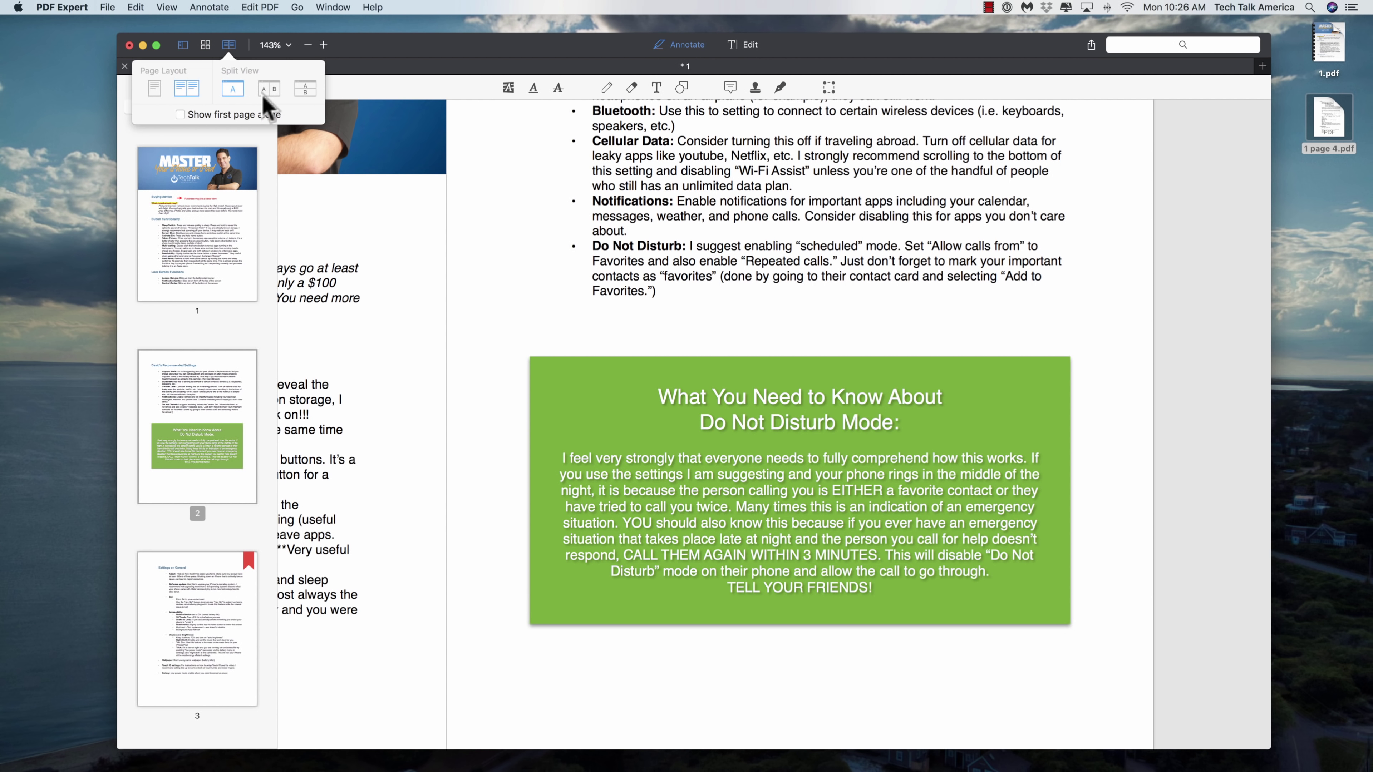
Step: Try split view side by side and stacked, then turn it off and restore single-page layout
left_click(270, 87)
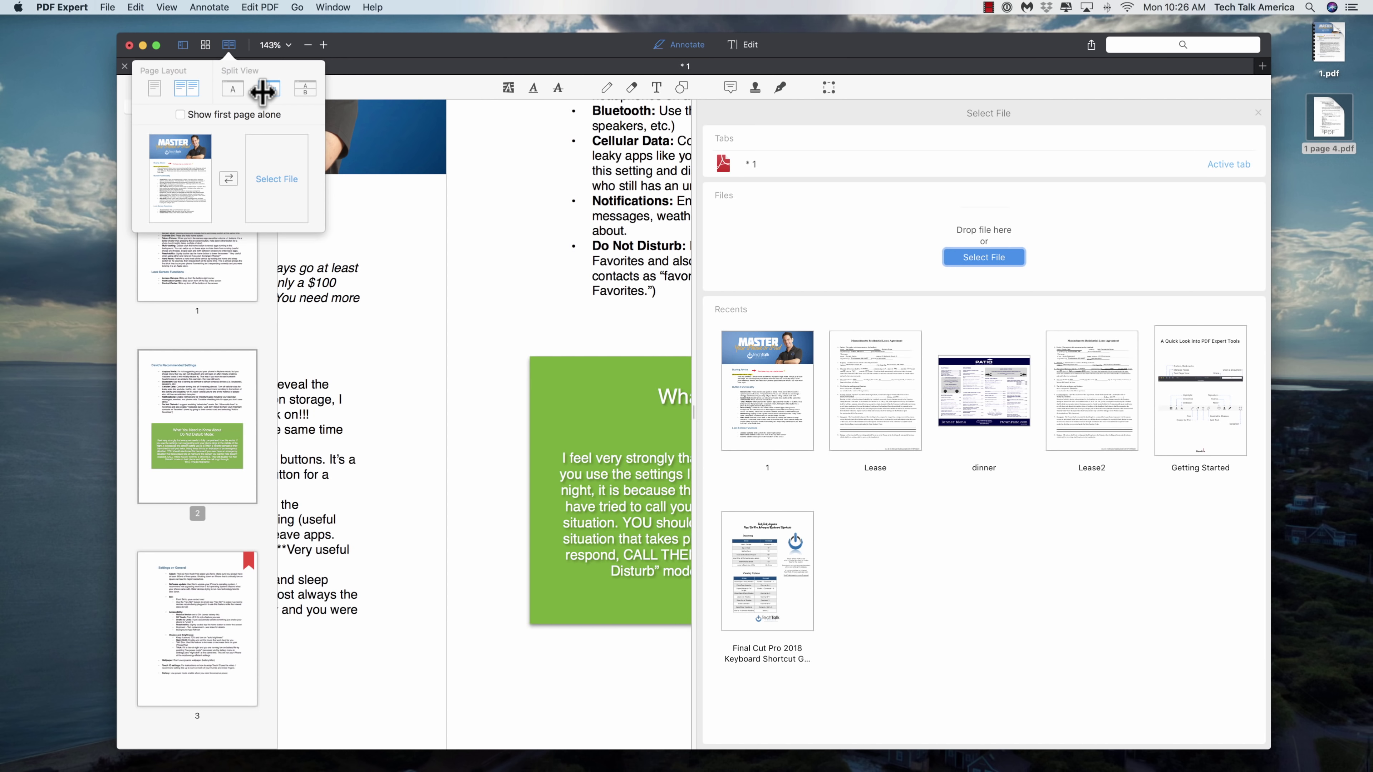
left_click(305, 88)
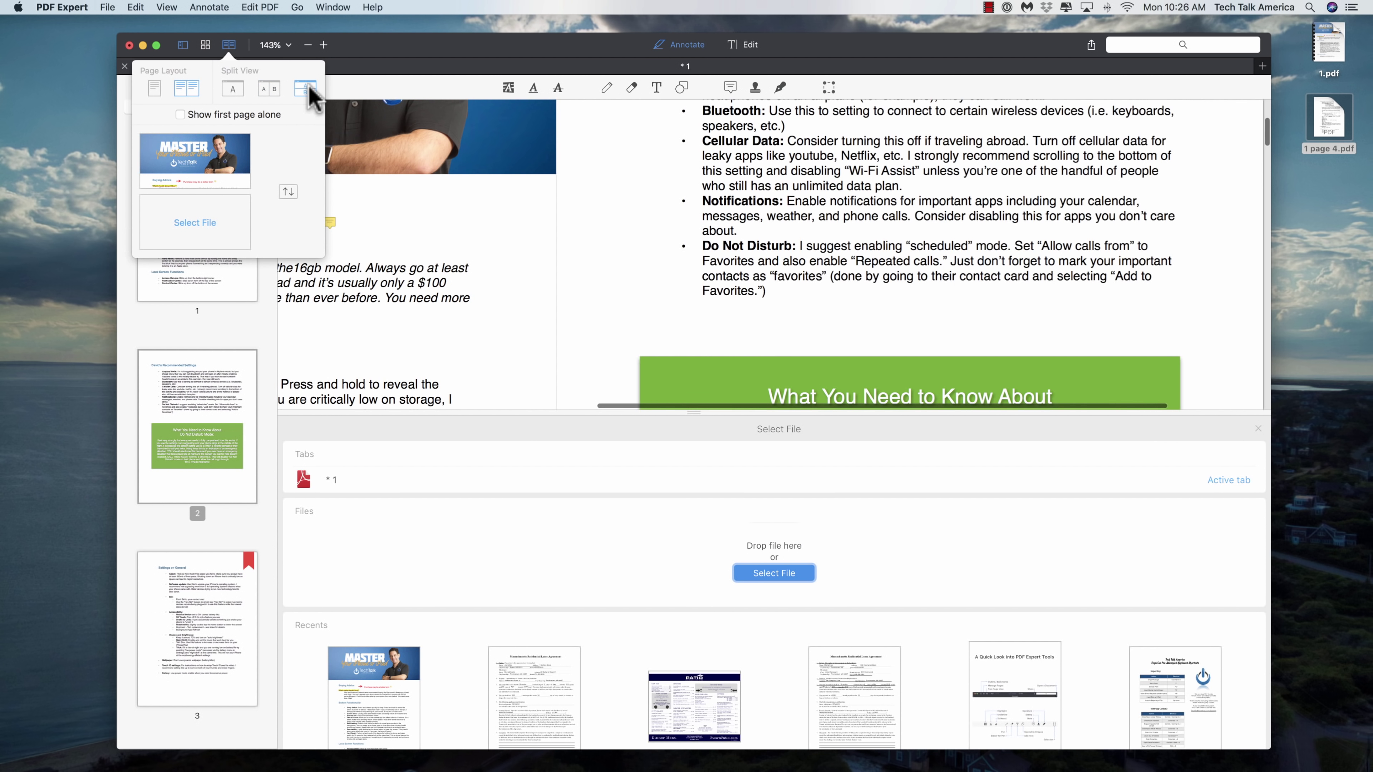
left_click(268, 88)
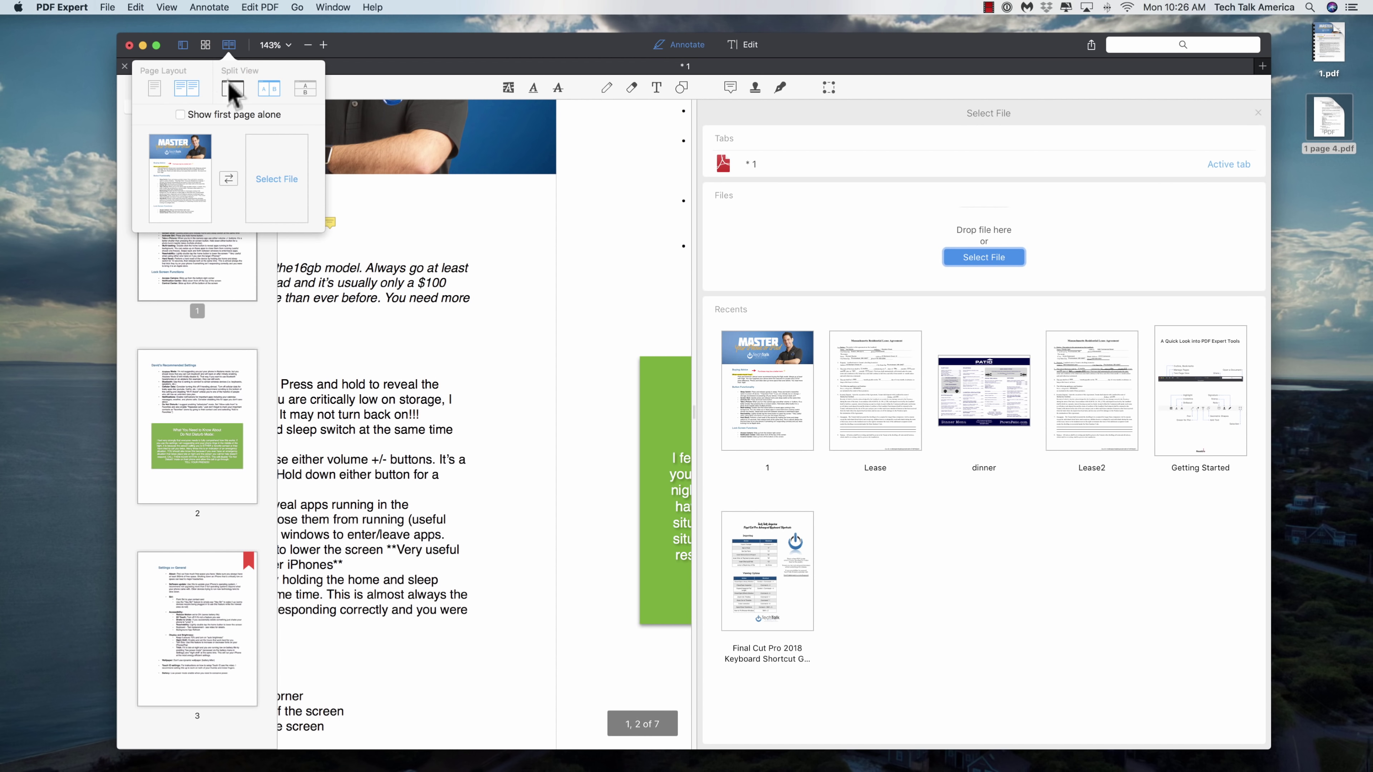
left_click(234, 91)
left_click(155, 89)
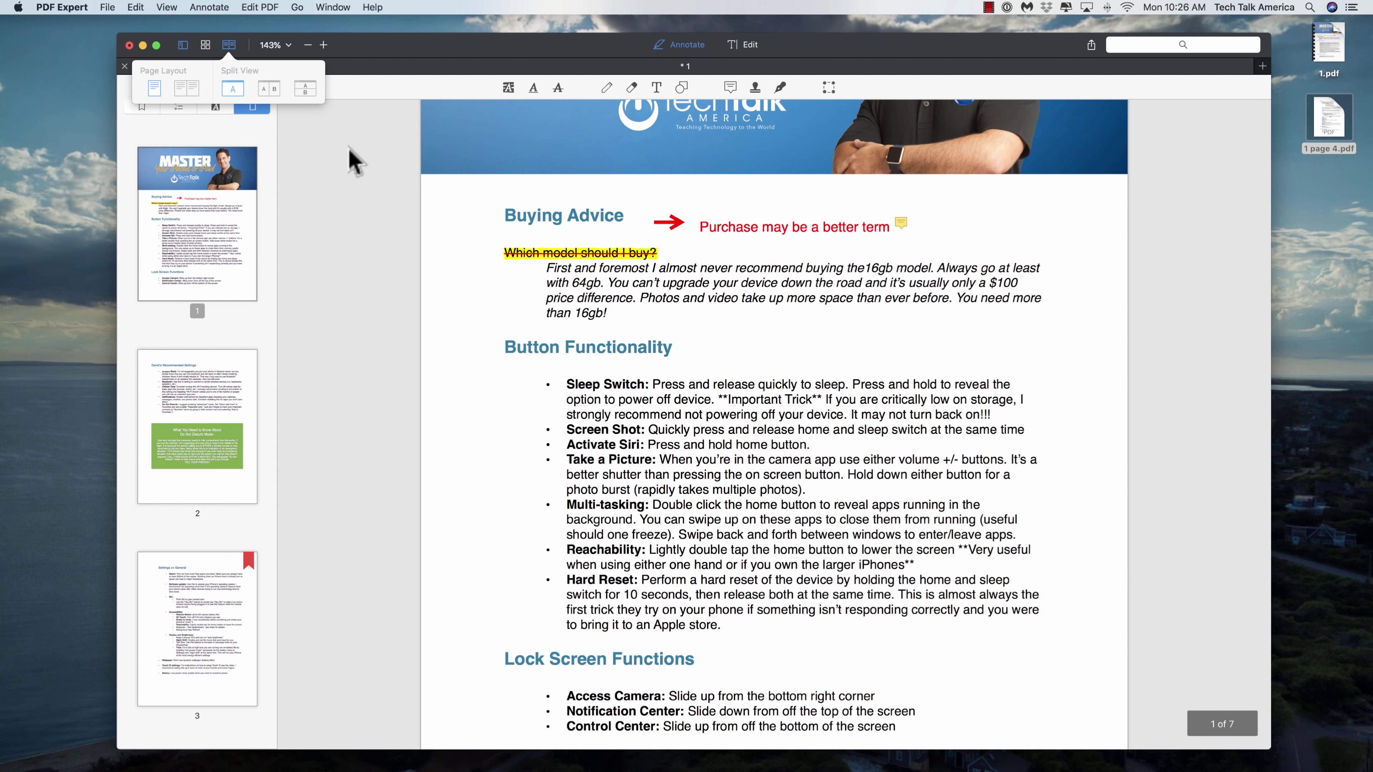
Step: Handwrite 'COOL' in red pen ink beside the 'Purchase may be a better term' comment
left_click(516, 246)
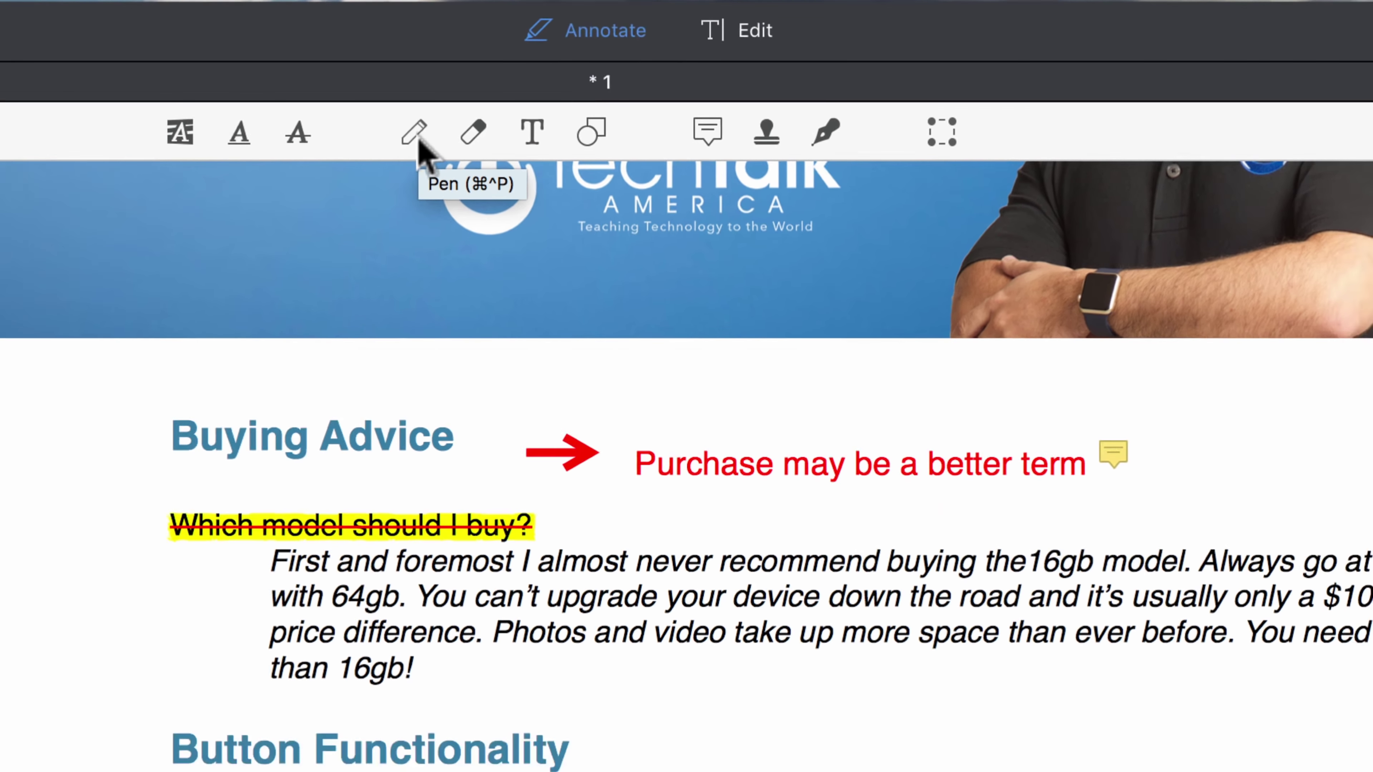
left_click(381, 174)
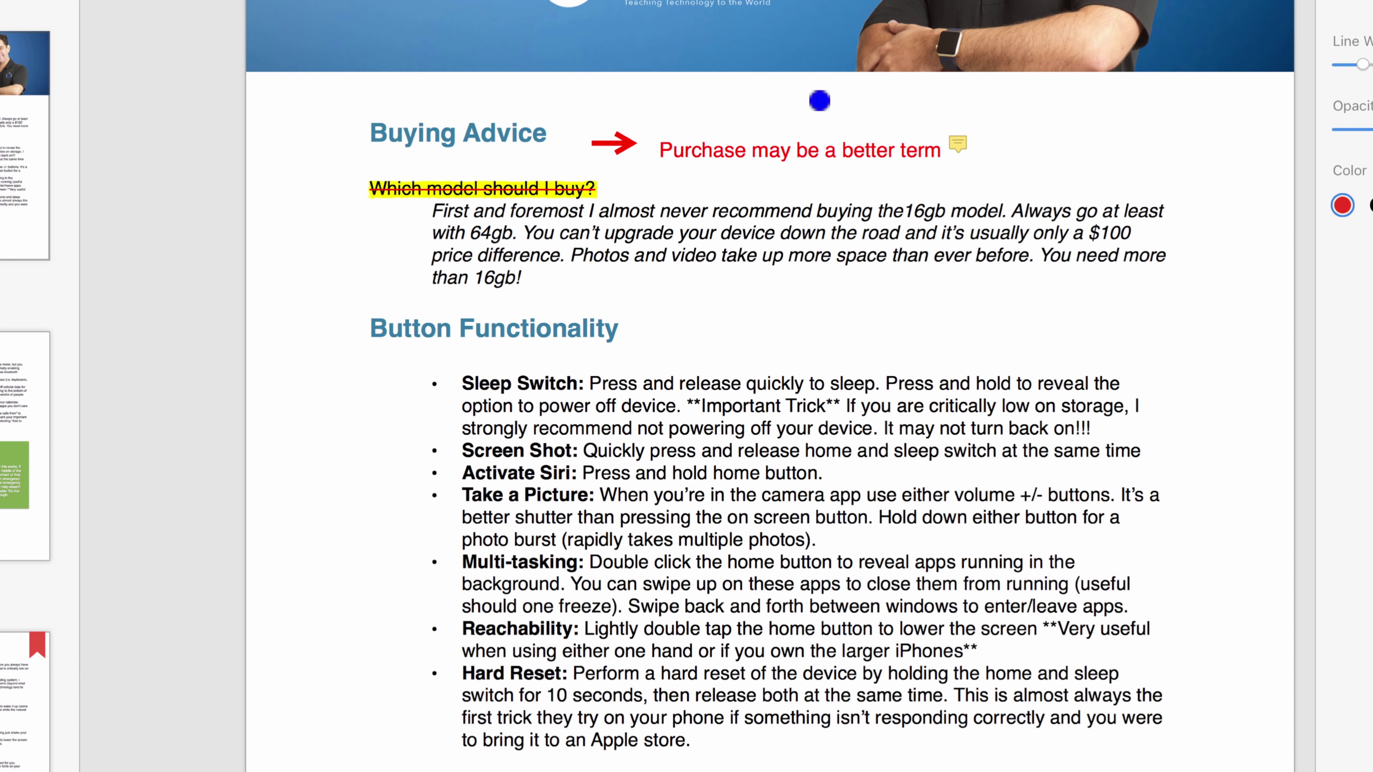
mouse_move(1014, 107)
left_mouse_down()
mouse_move(990, 132)
mouse_move(1042, 141)
mouse_move(1041, 128)
mouse_move(1091, 151)
mouse_move(1099, 132)
mouse_move(1115, 181)
mouse_move(1165, 181)
left_mouse_up()
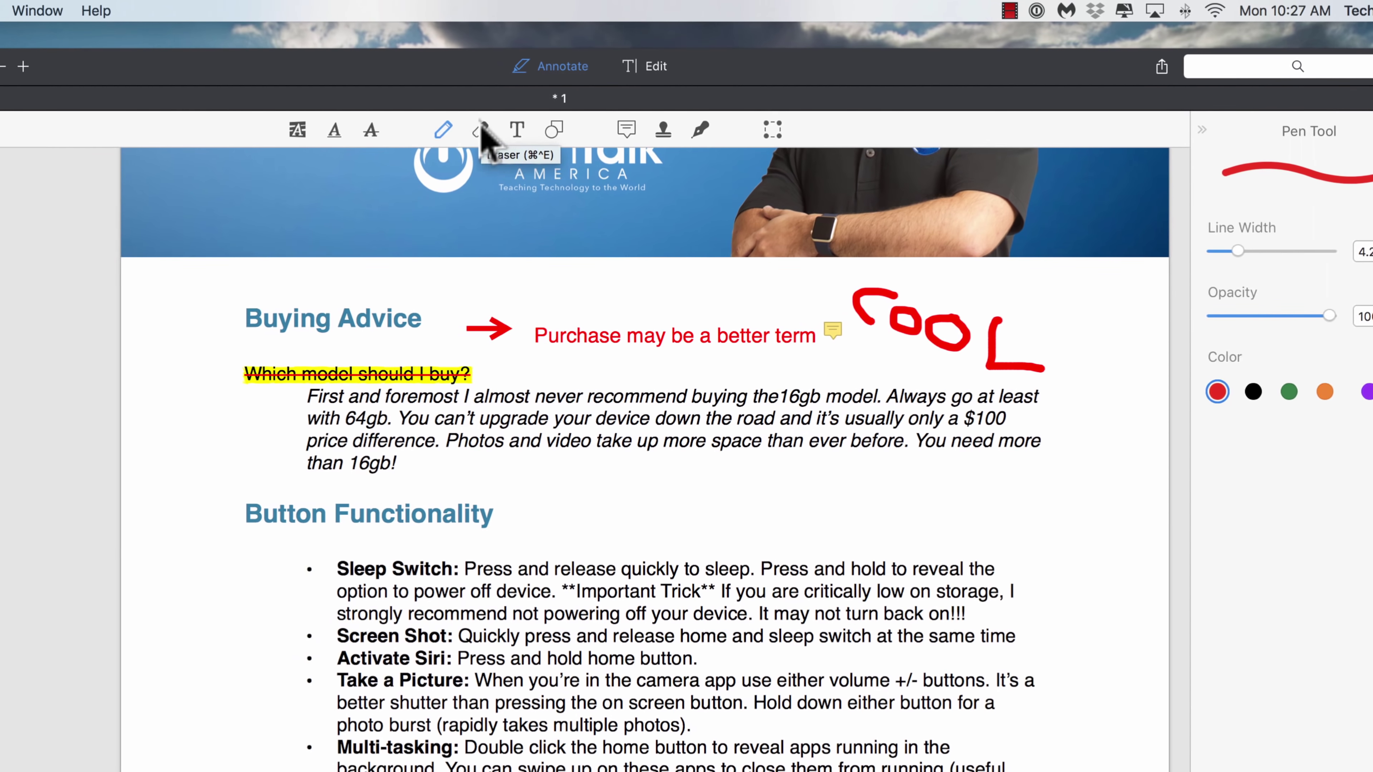
Step: Erase the red 'COOL' ink strokes, keeping the earlier comment annotations intact
left_click(403, 131)
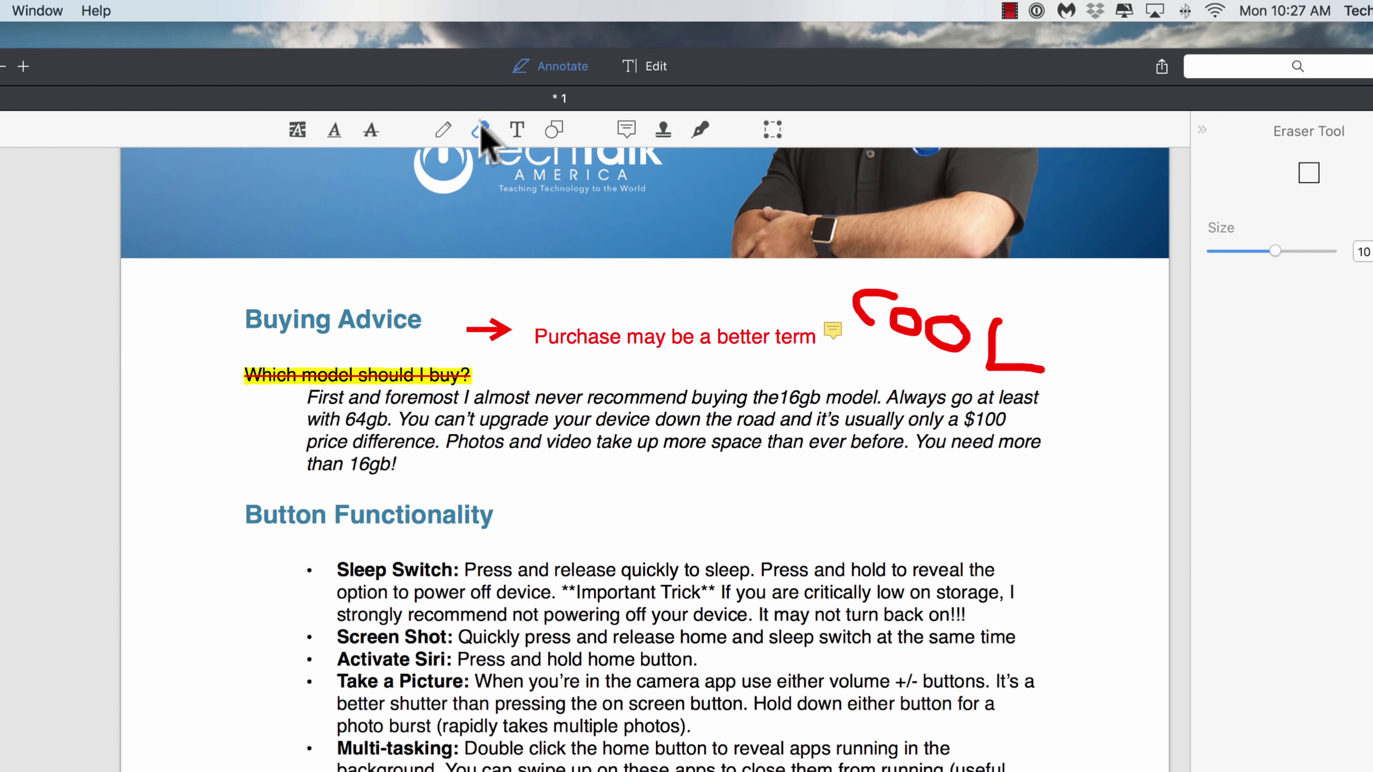
left_click(517, 130)
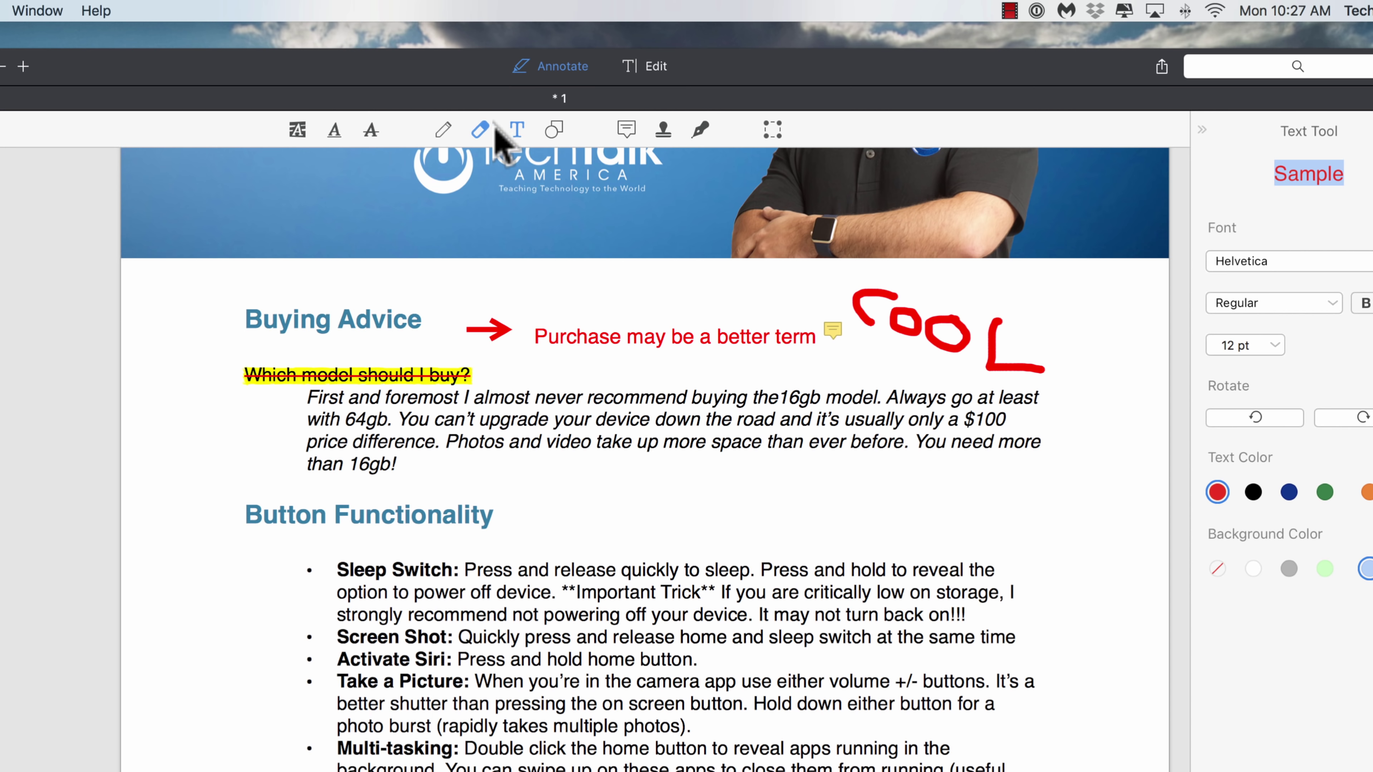
left_click(480, 130)
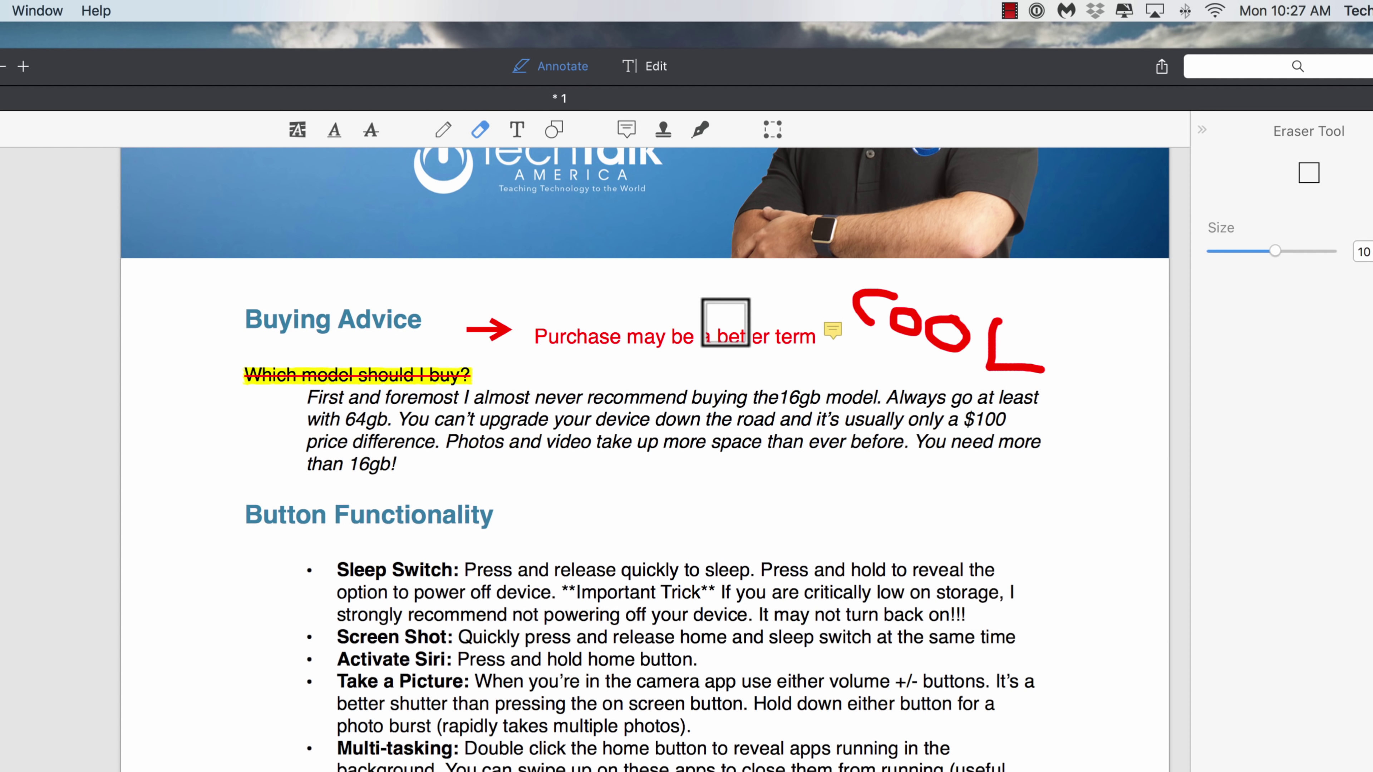
mouse_move(837, 316)
left_mouse_down()
mouse_move(995, 357)
mouse_move(1037, 312)
mouse_move(1117, 363)
left_mouse_up()
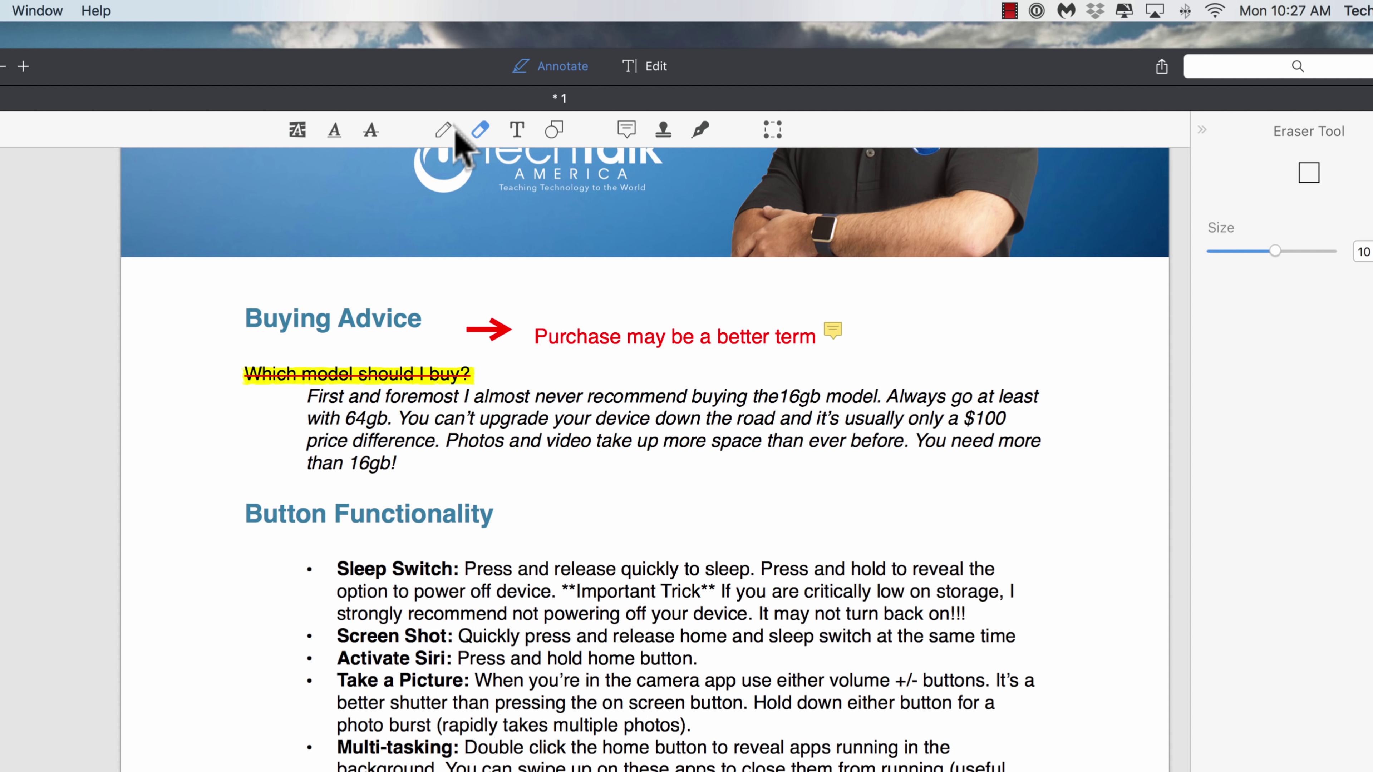
left_click(517, 130)
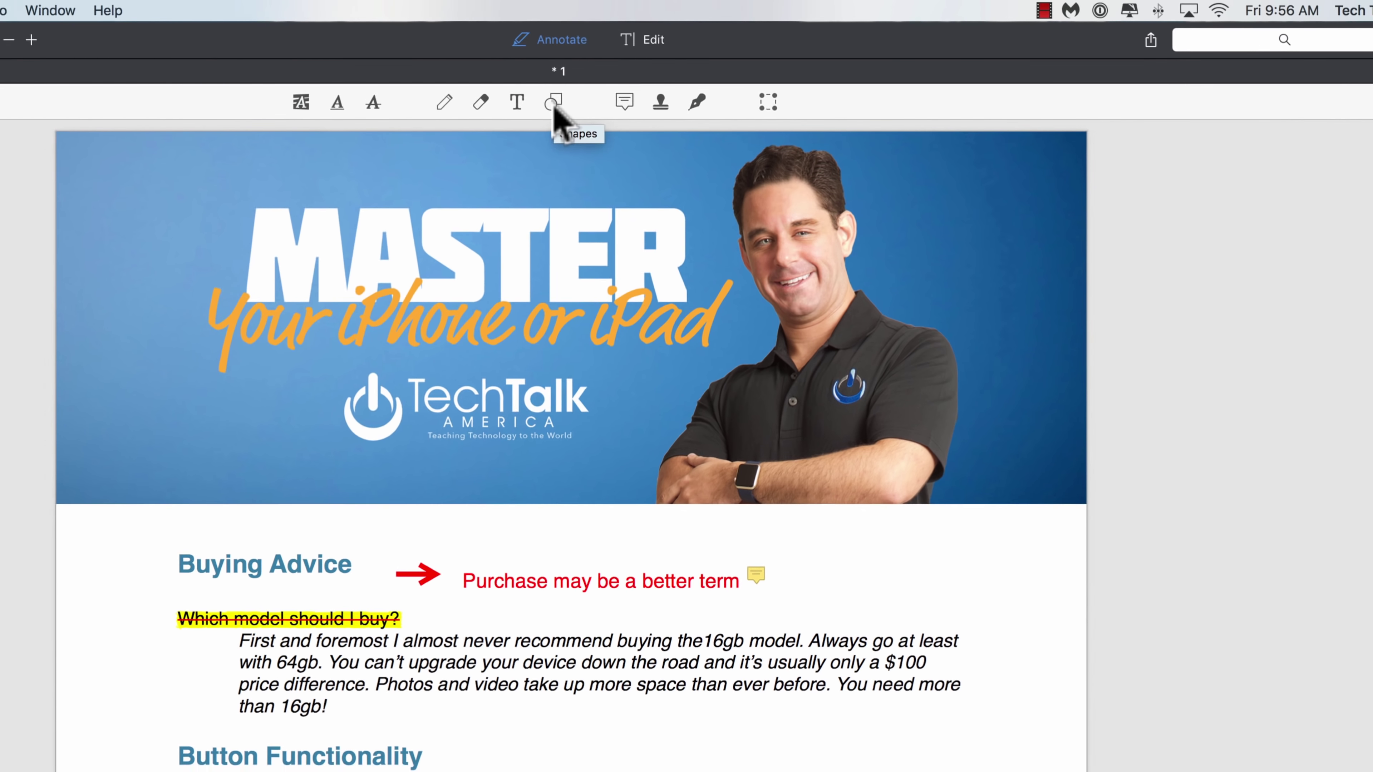
Step: Draw a red arrow pointing left toward Button Functionality and thicken its line to 6 pt
left_click(550, 104)
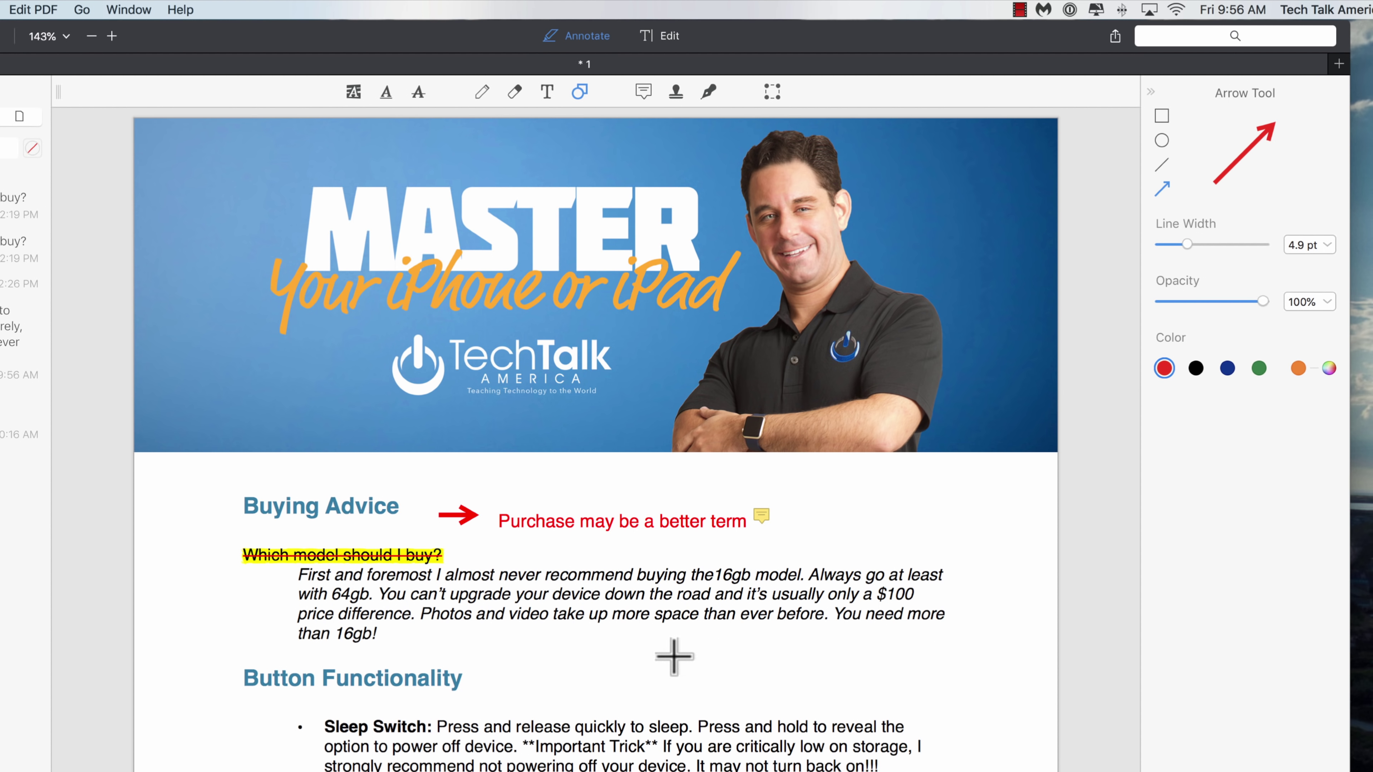
left_click_drag(673, 656, 819, 655)
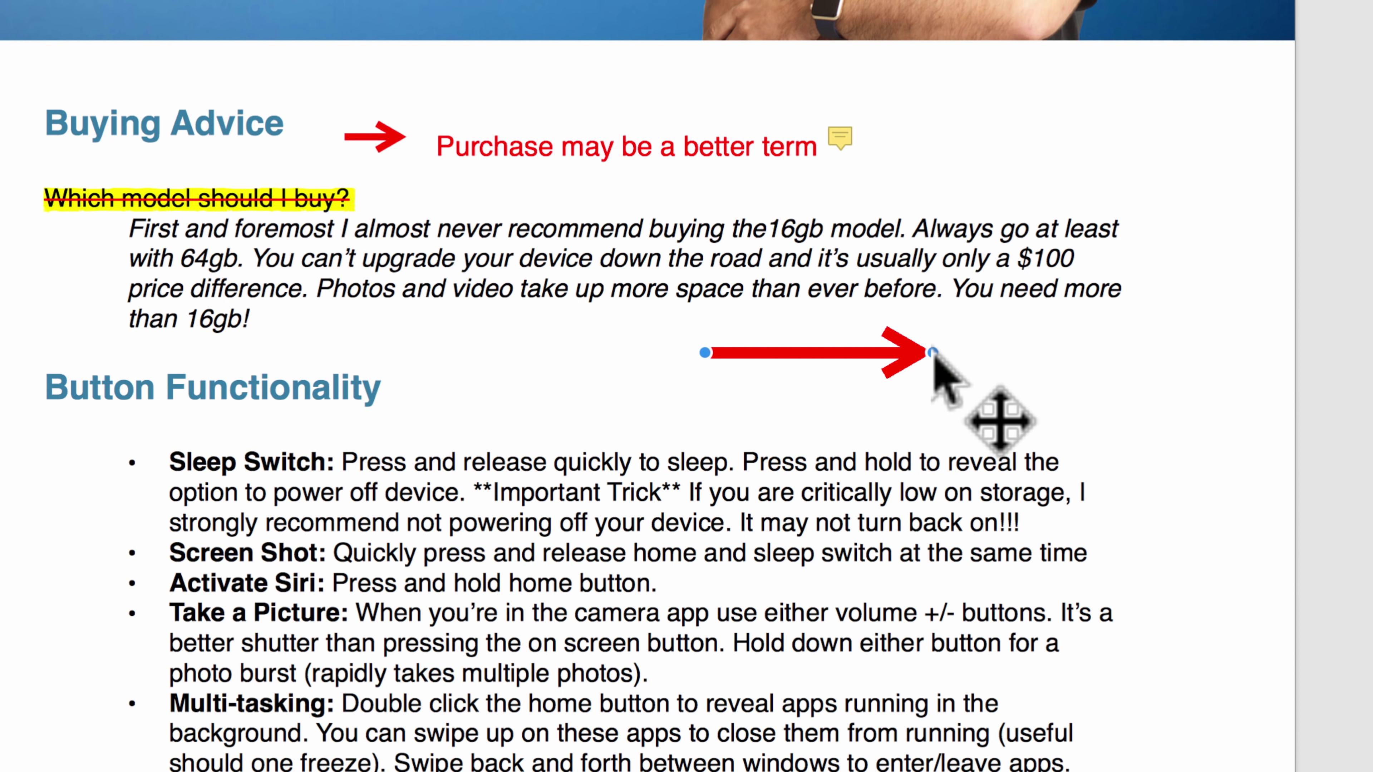
left_click_drag(931, 351, 407, 386)
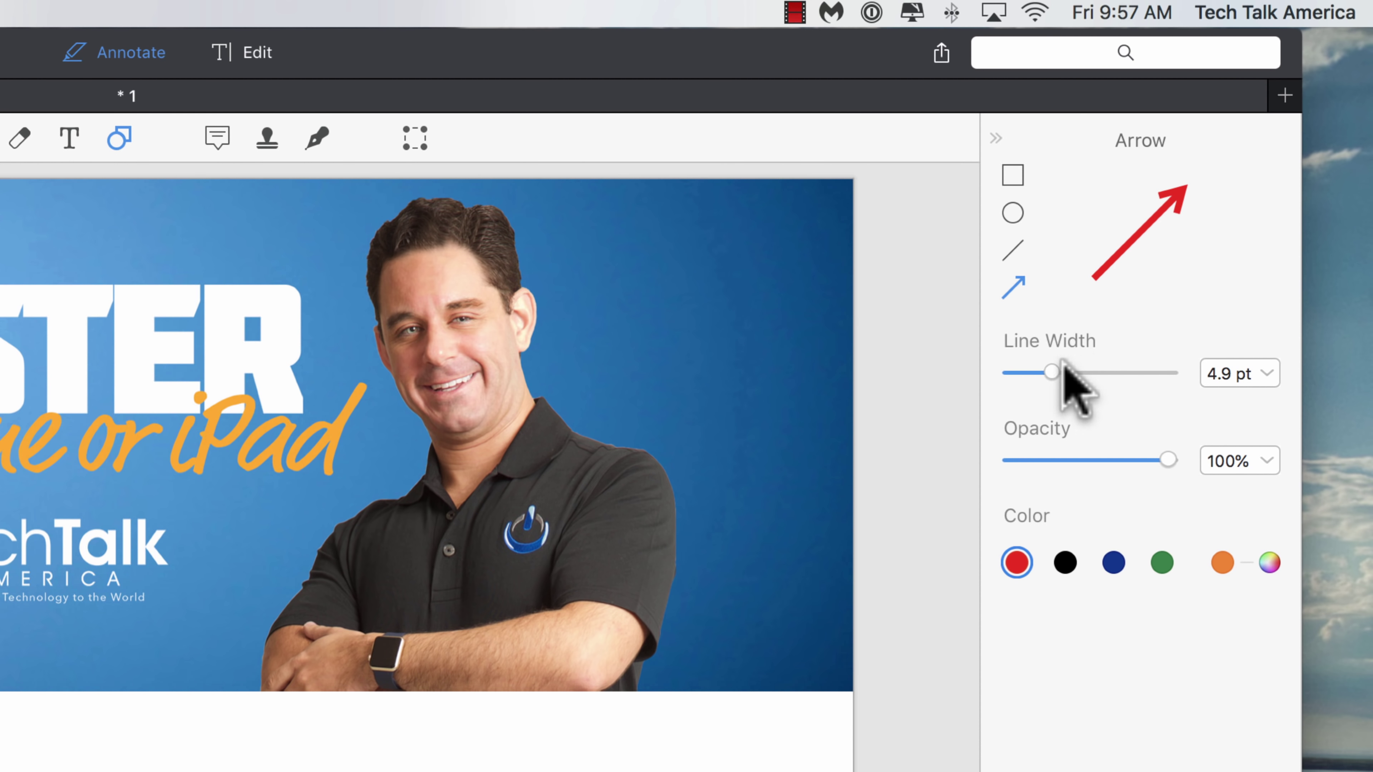
mouse_move(1052, 372)
left_mouse_down()
mouse_move(1096, 372)
mouse_move(1063, 372)
left_mouse_up()
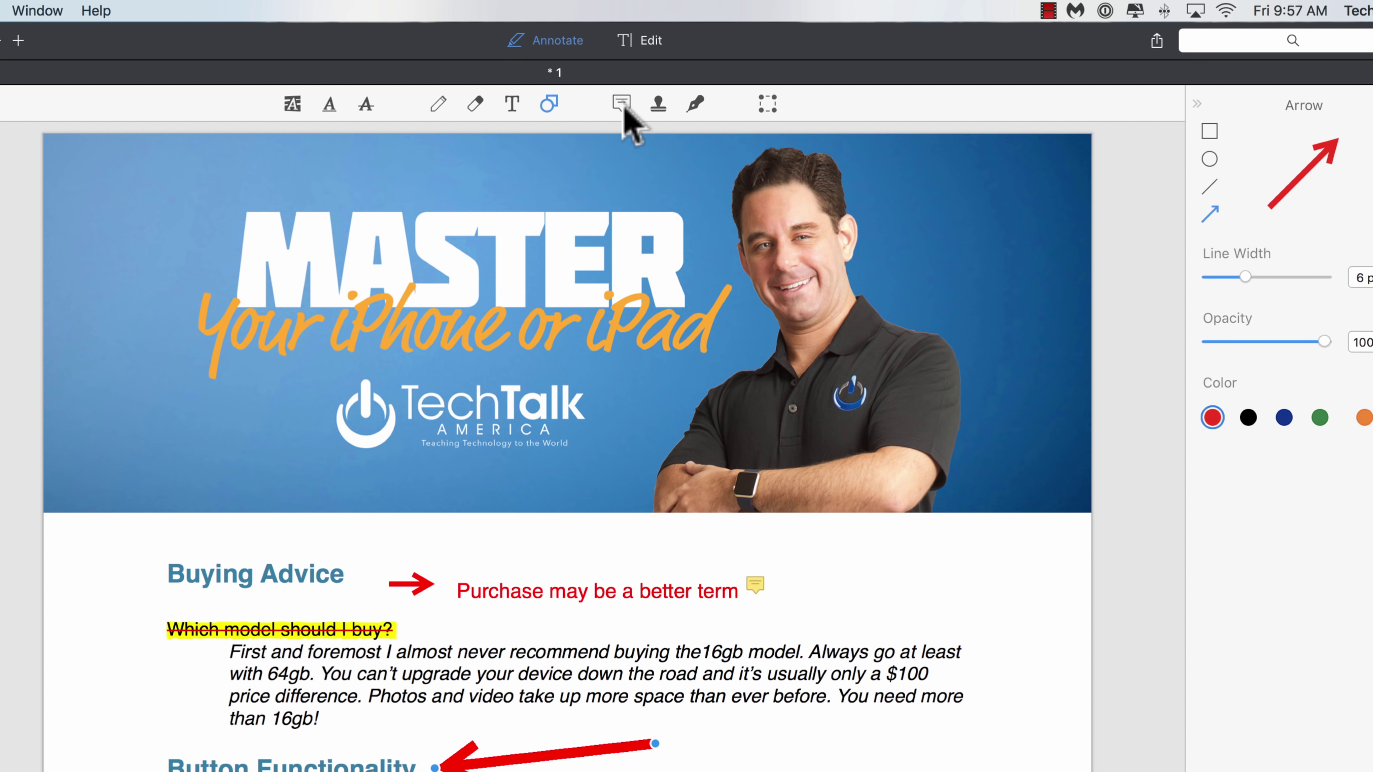
Step: Place a sticky note reading 'Type feedback here' below the green Do Not Disturb box on page 2
left_click(621, 104)
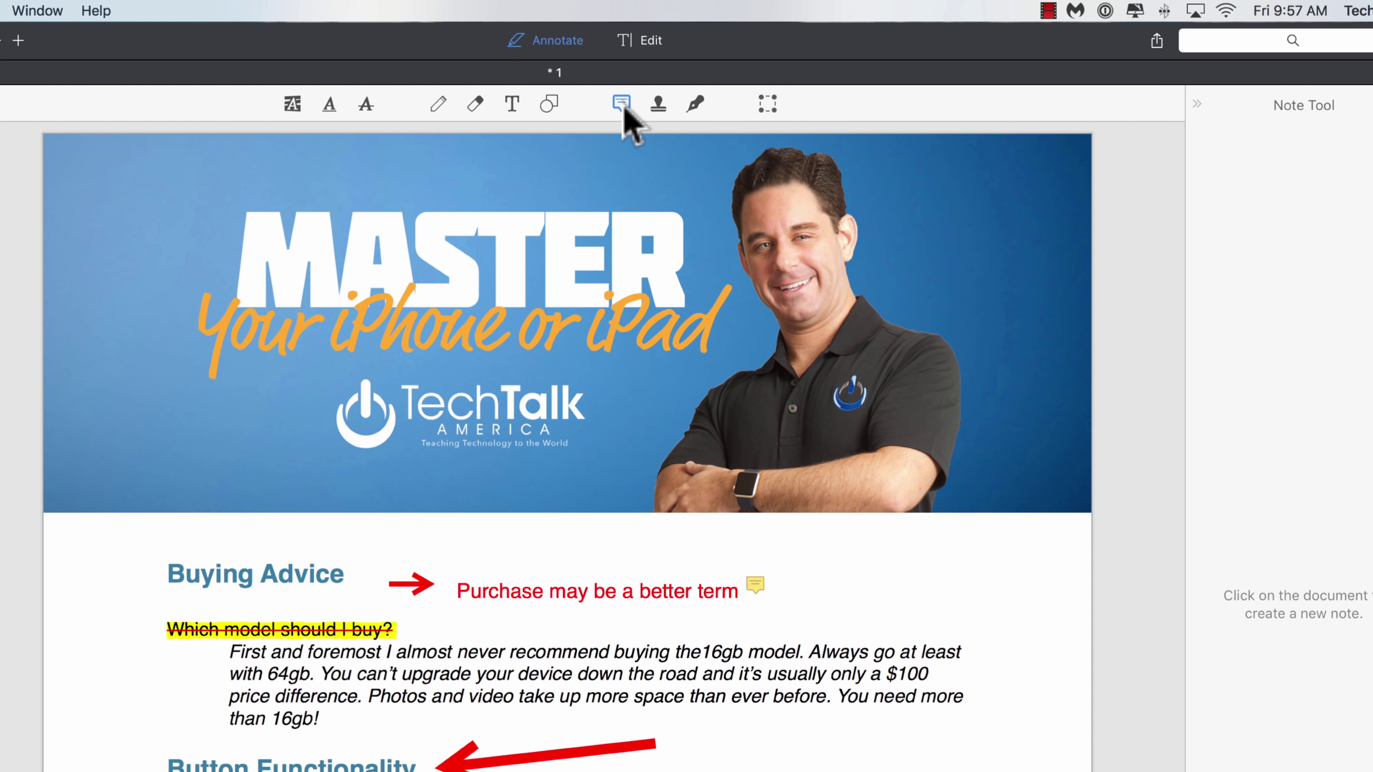
scroll(567, 379, "down", 15)
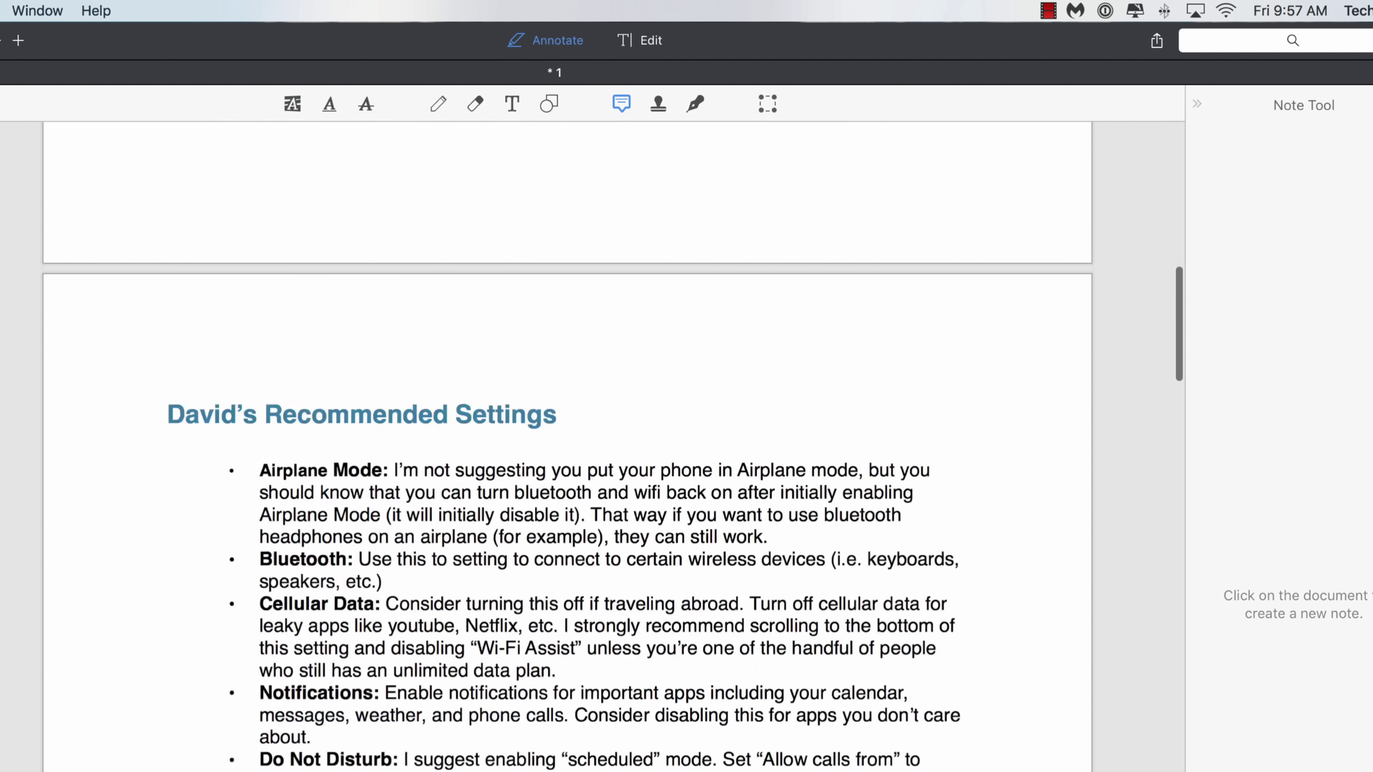
scroll(568, 379, "up", 5)
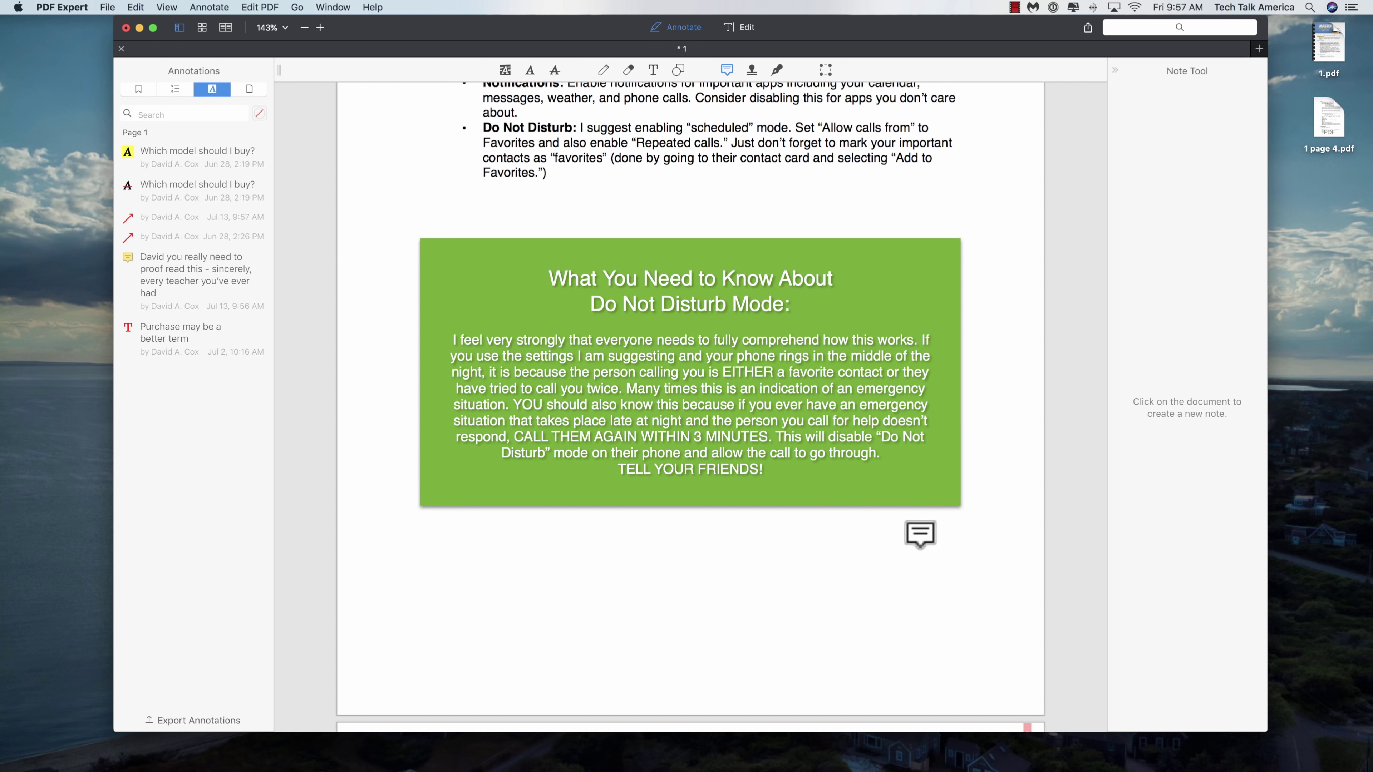
left_click(919, 533)
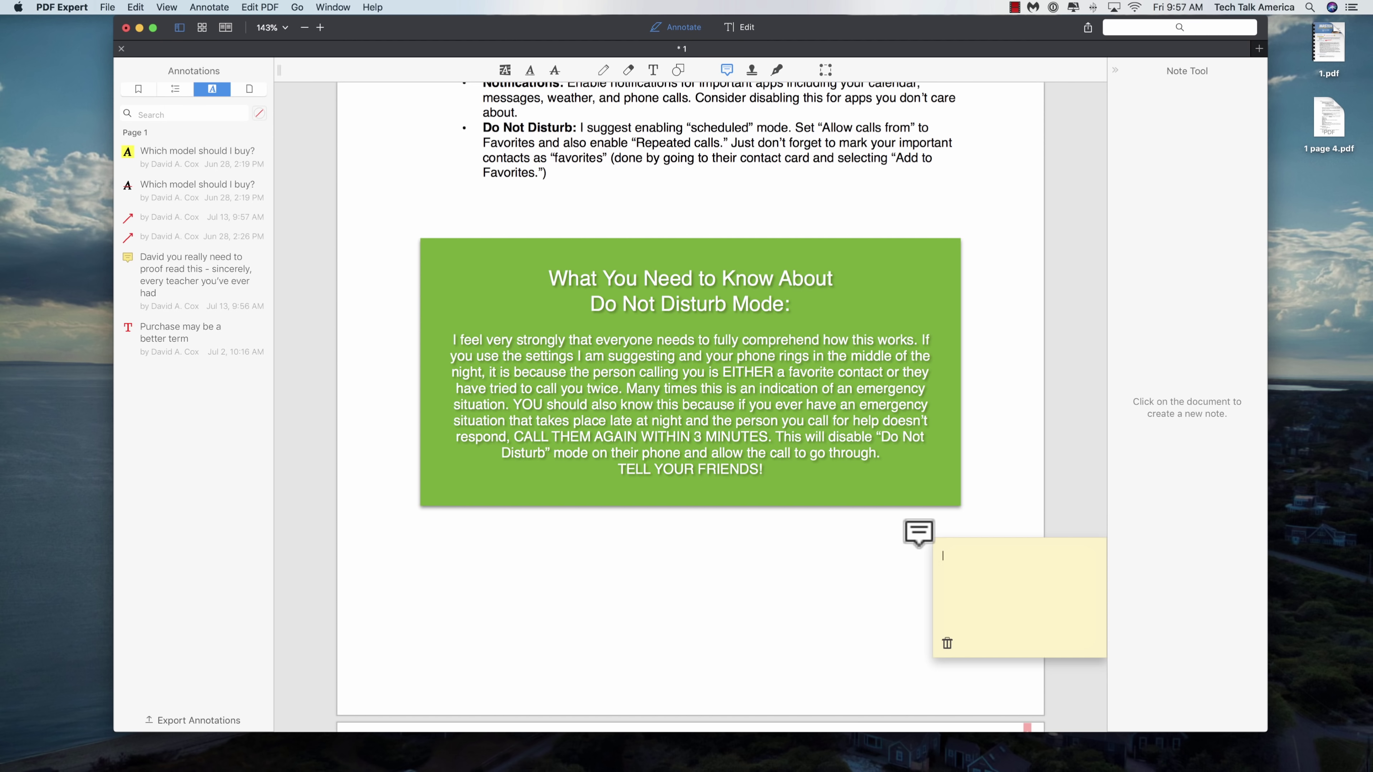
type("Type feedback here")
Step: Shift the note slightly left, close it, and select it in the Annotations list
left_click_drag(919, 533, 863, 547)
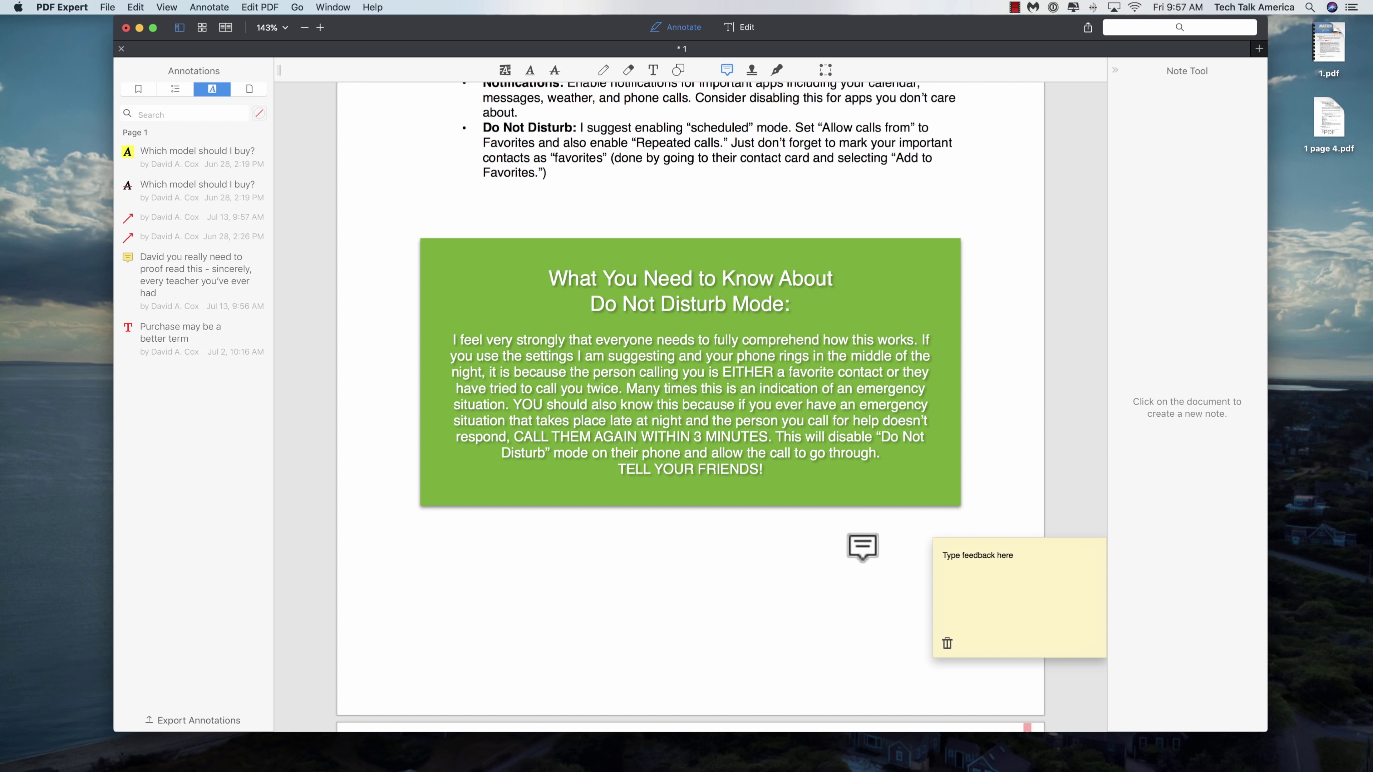
left_click(867, 518)
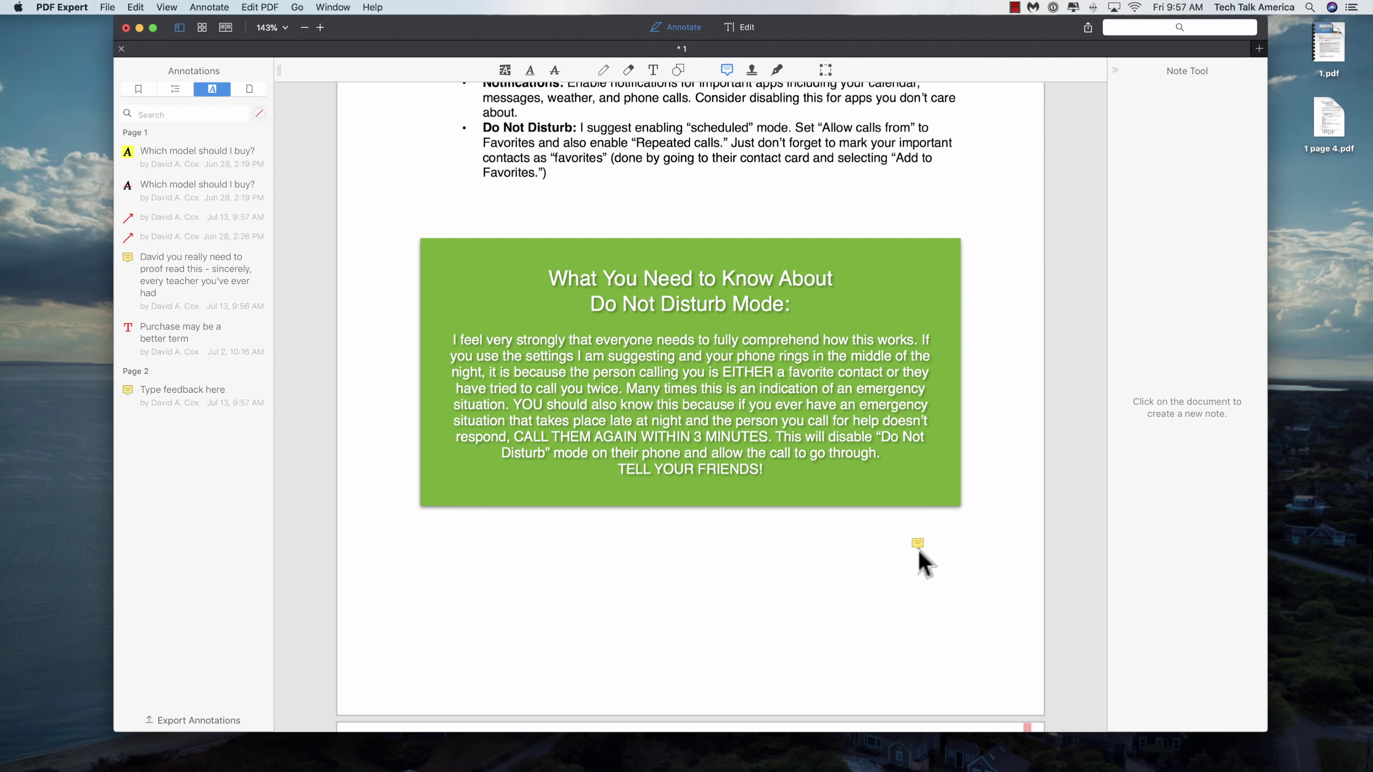
mouse_move(920, 553)
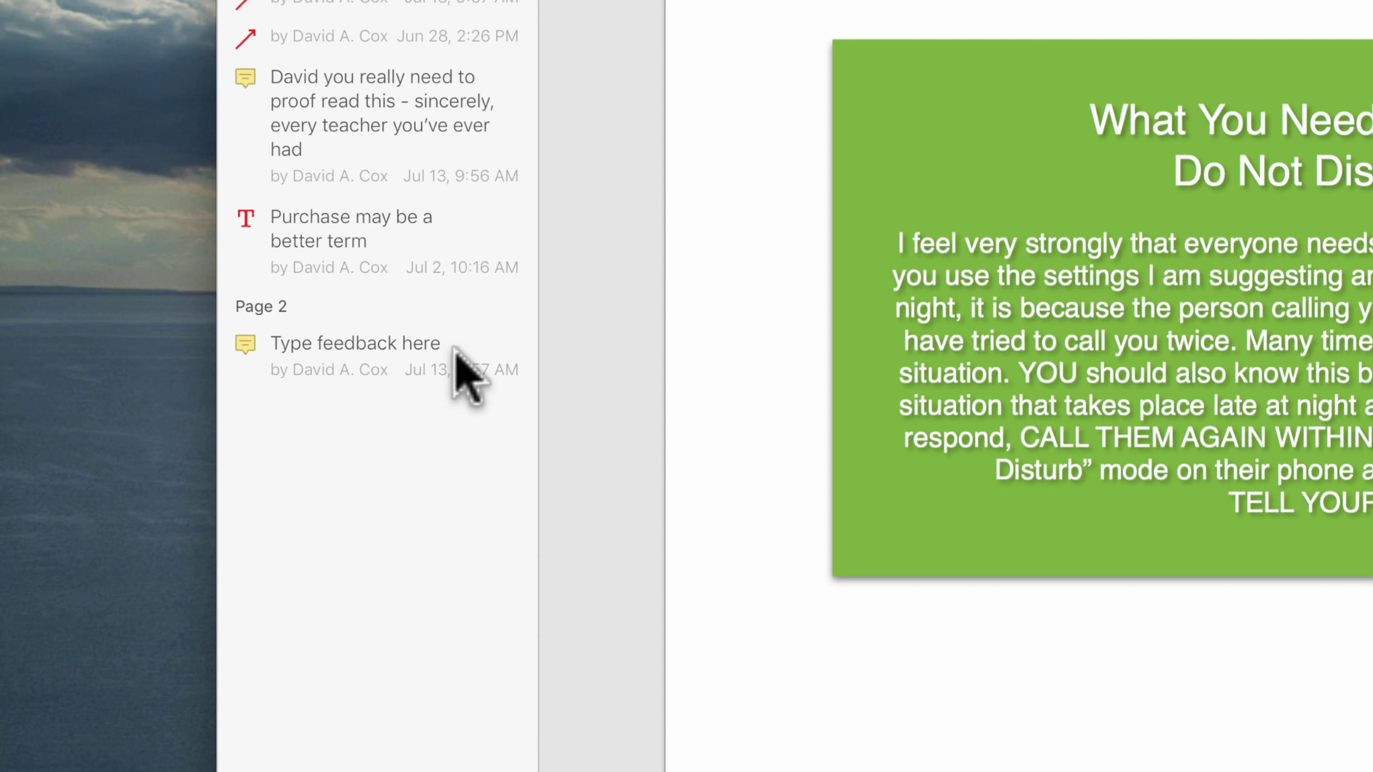
left_click(399, 342)
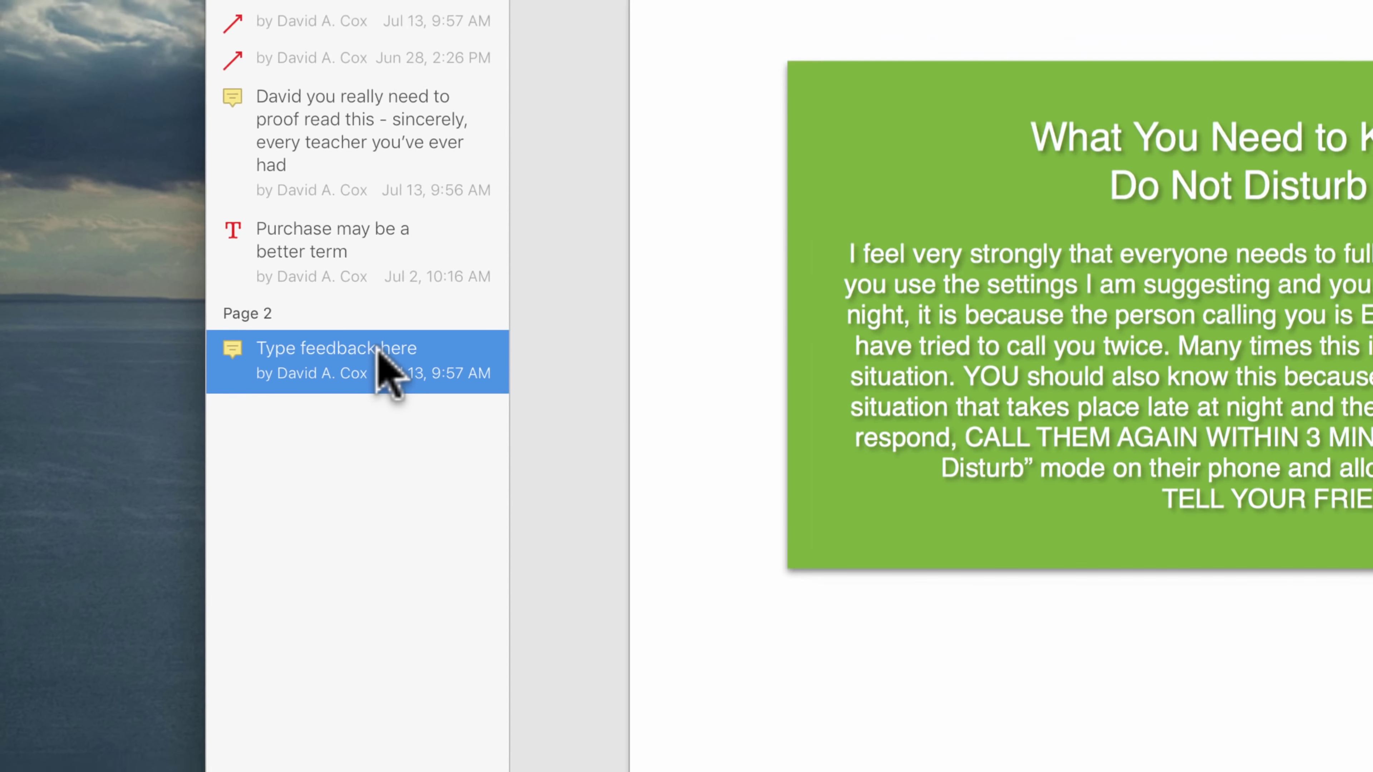
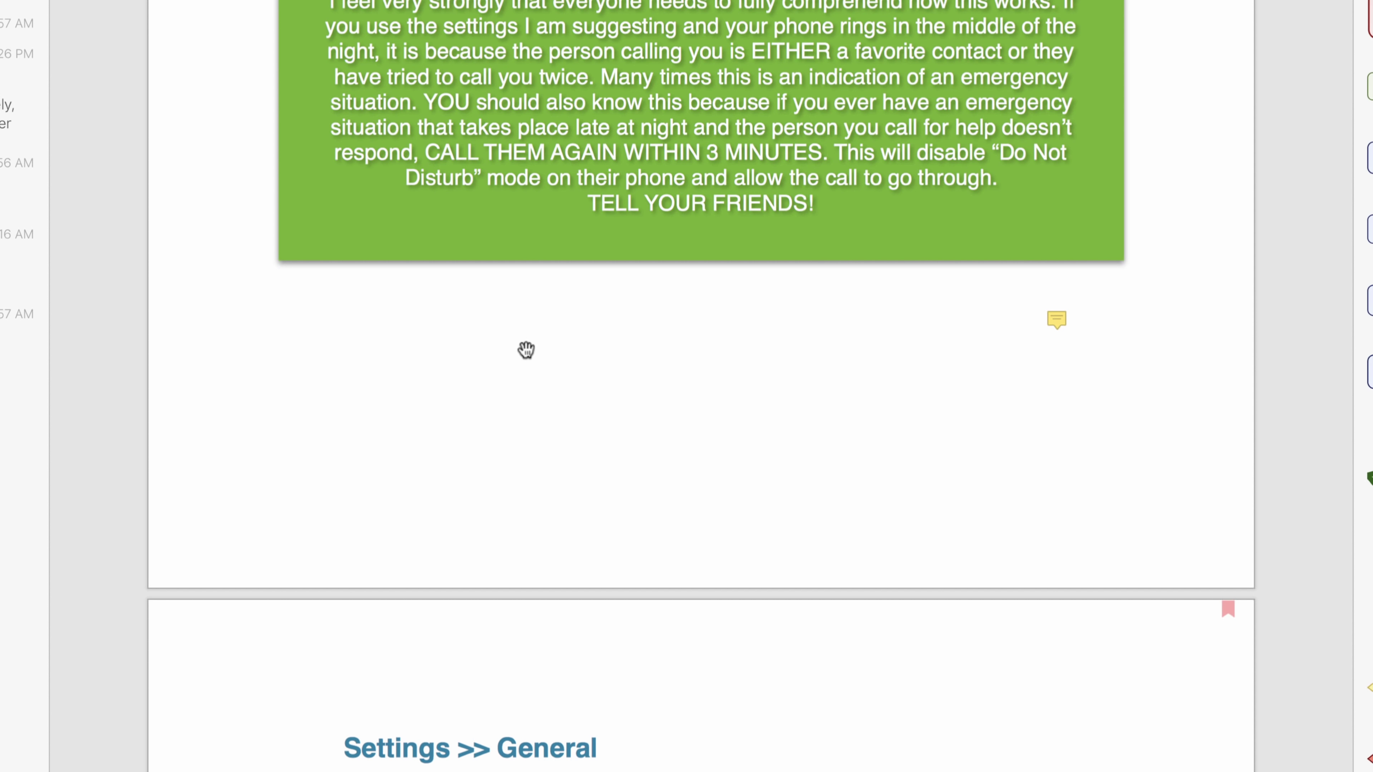
Step: Place the INITIAL HERE stamp on page 2 just below the green Do Not Disturb box
left_click(526, 349)
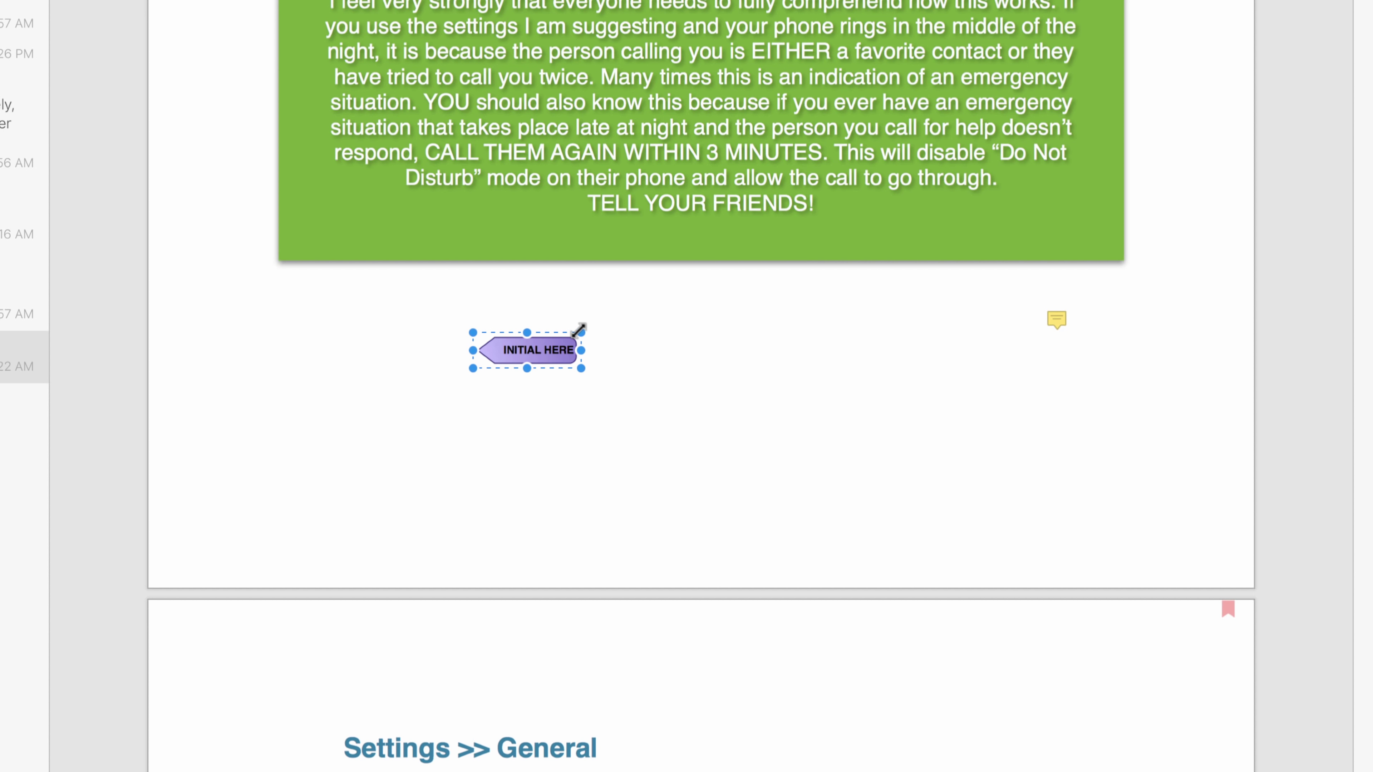
Step: Enlarge the INITIAL HERE stamp slightly, deselect it, and show the Custom stamps containing Signature
mouse_move(580, 332)
left_mouse_down()
mouse_move(706, 290)
mouse_move(570, 325)
mouse_move(604, 326)
left_mouse_up()
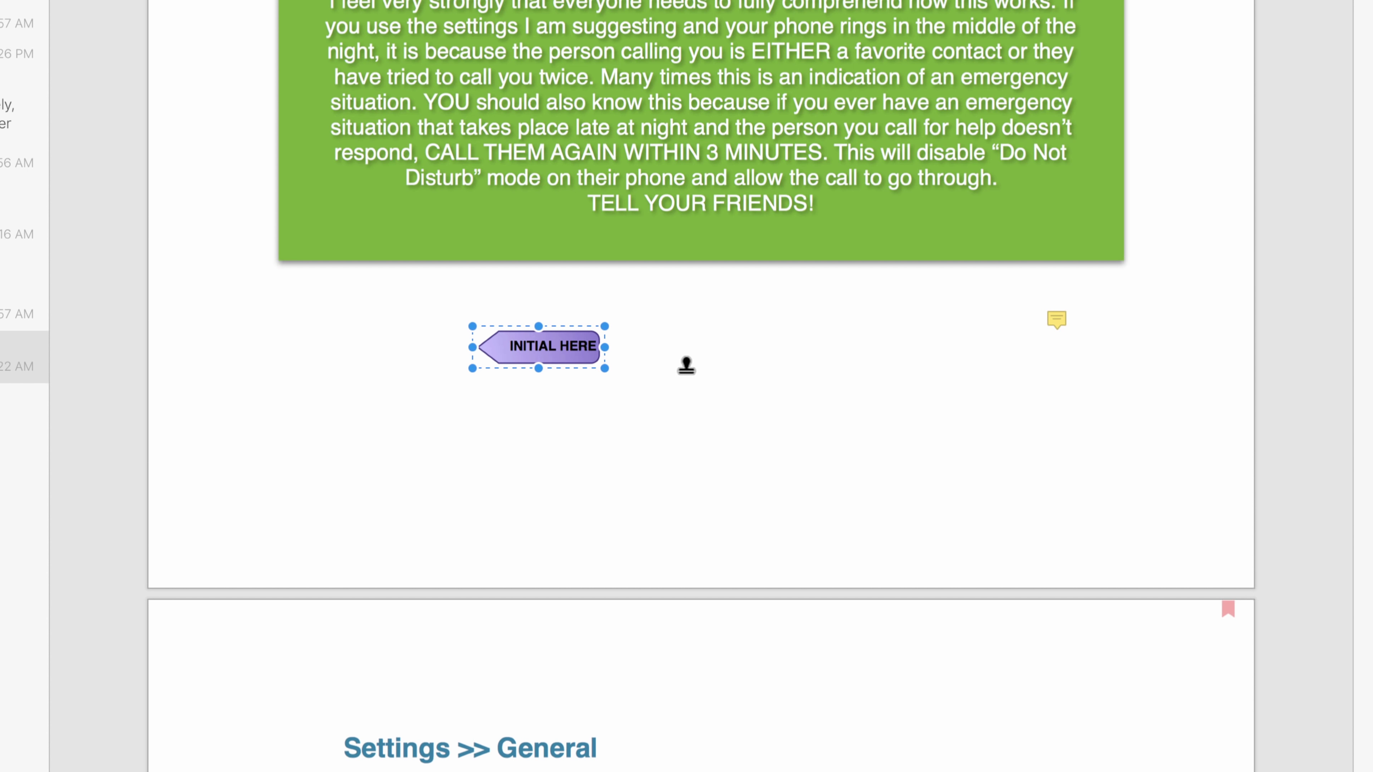
left_click(678, 381)
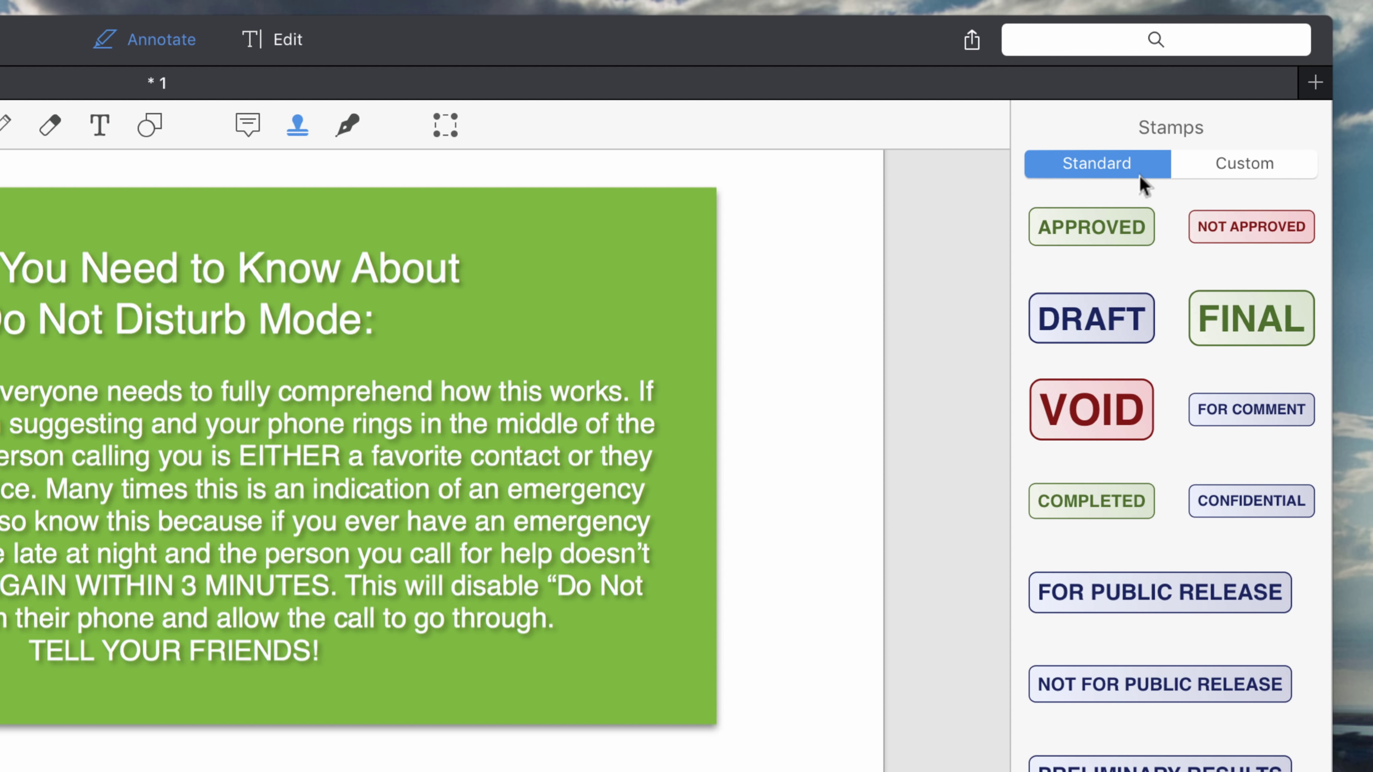
left_click(1288, 175)
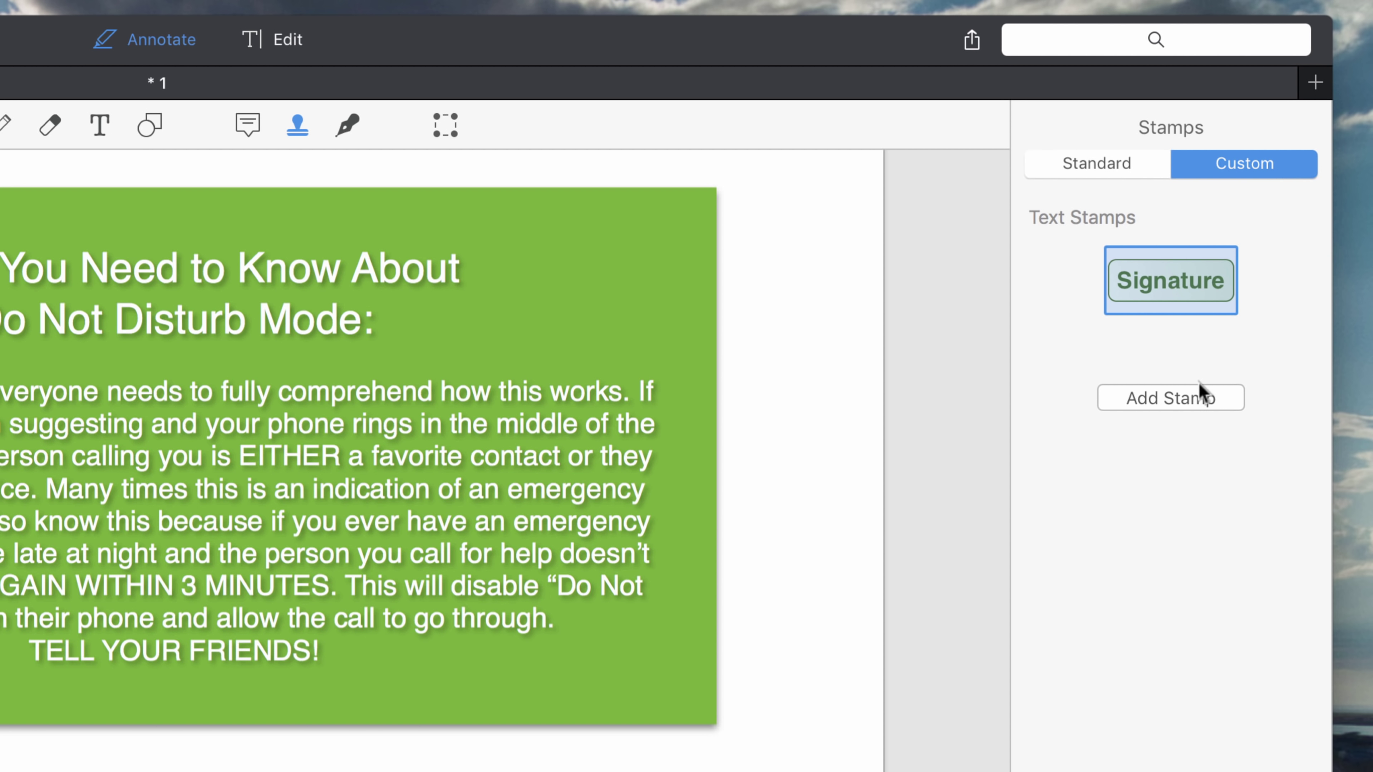
Step: Create a blue custom stamp reading 'Signature' that includes the current date and time
left_click(1199, 399)
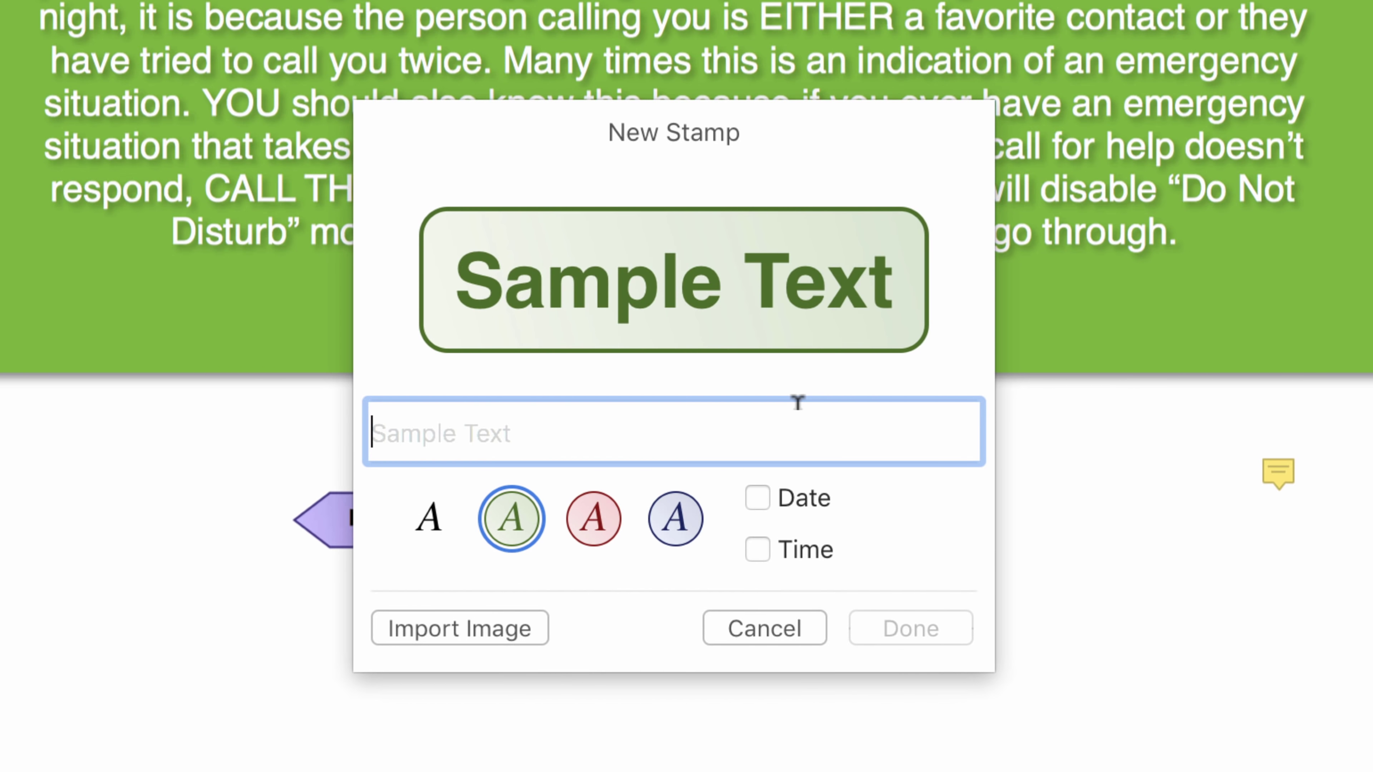
type("Signa")
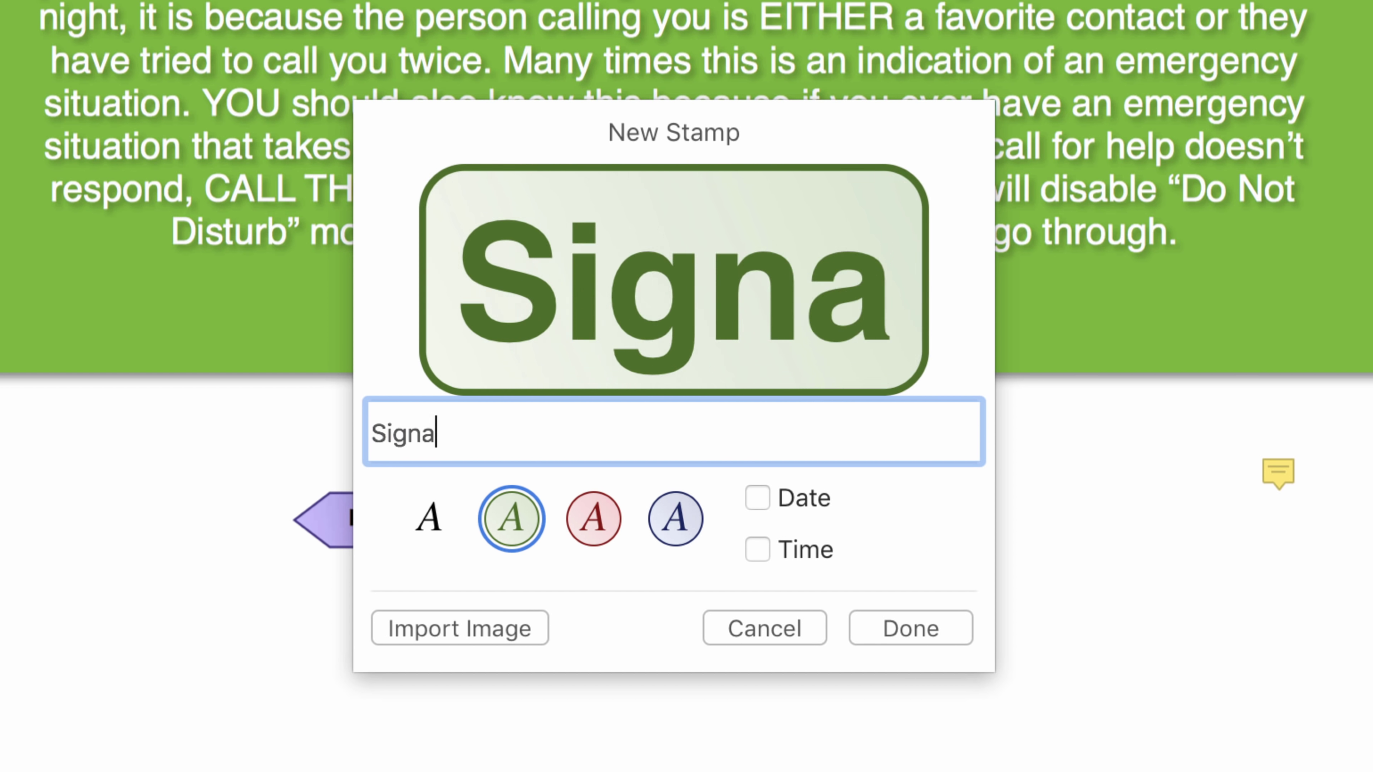
type("ture")
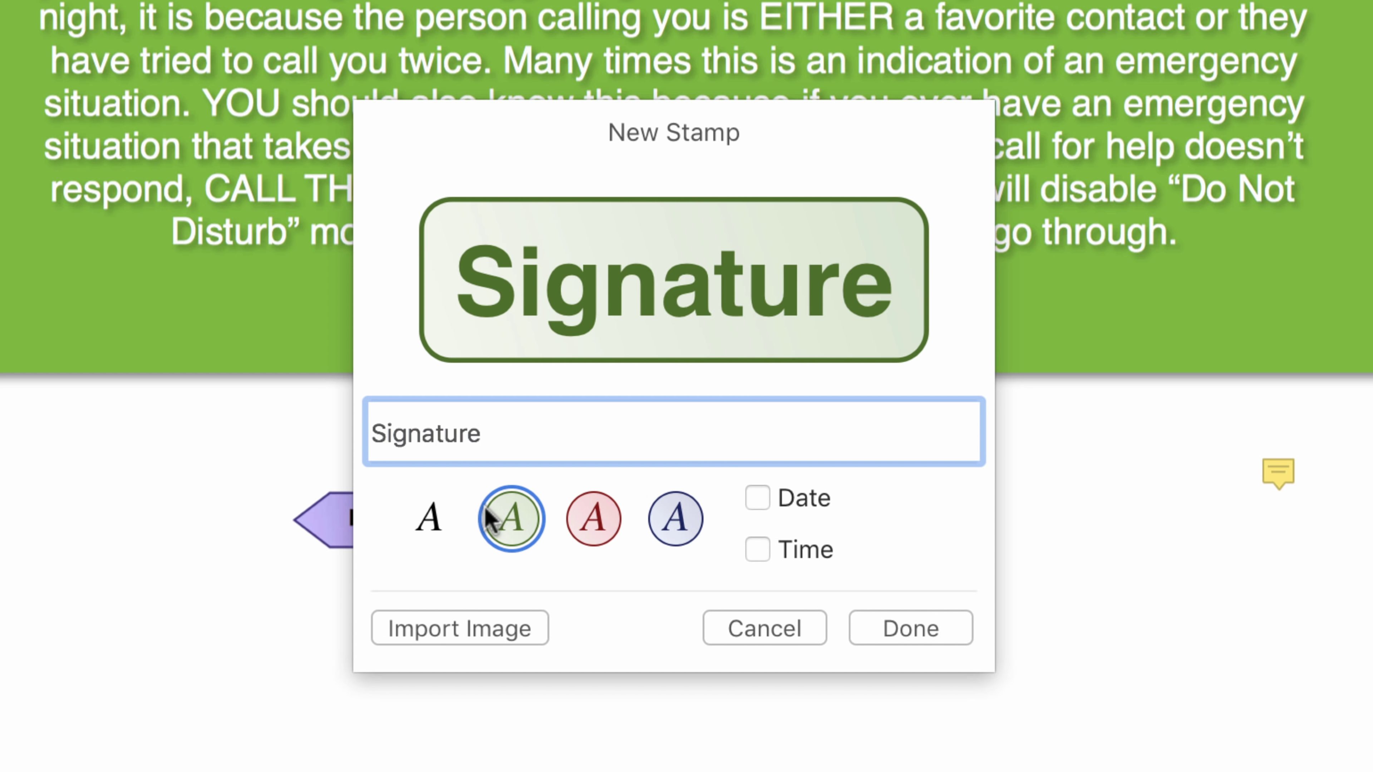
left_click(663, 520)
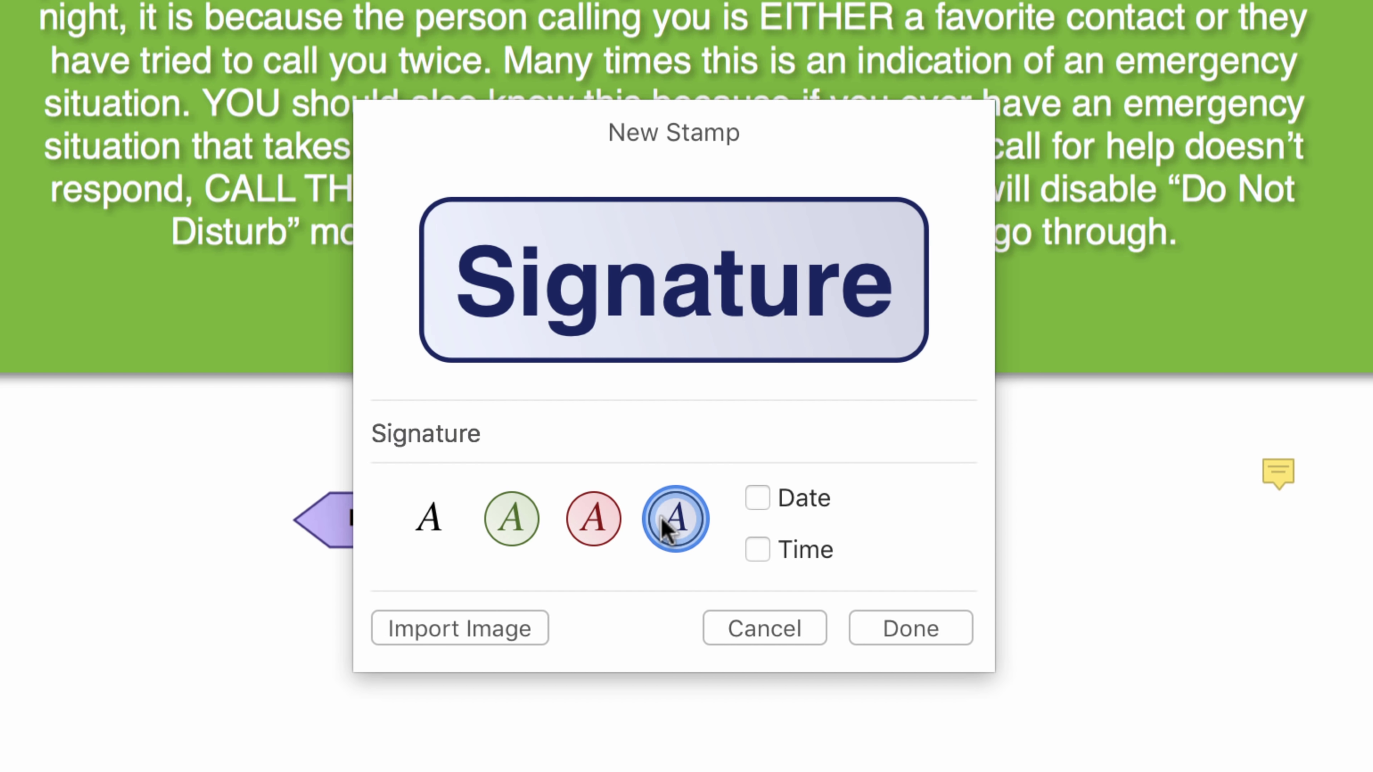
left_click(758, 498)
left_click(757, 549)
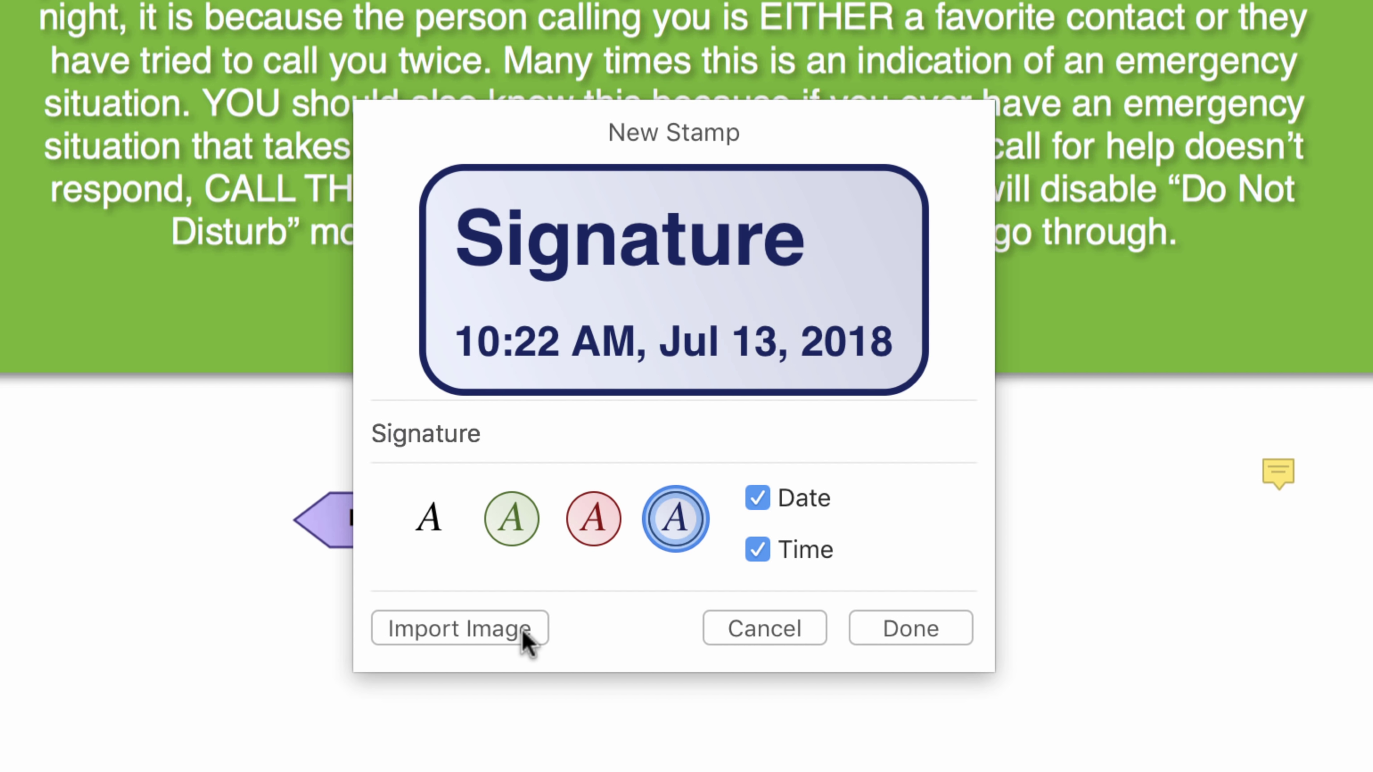
left_click(922, 637)
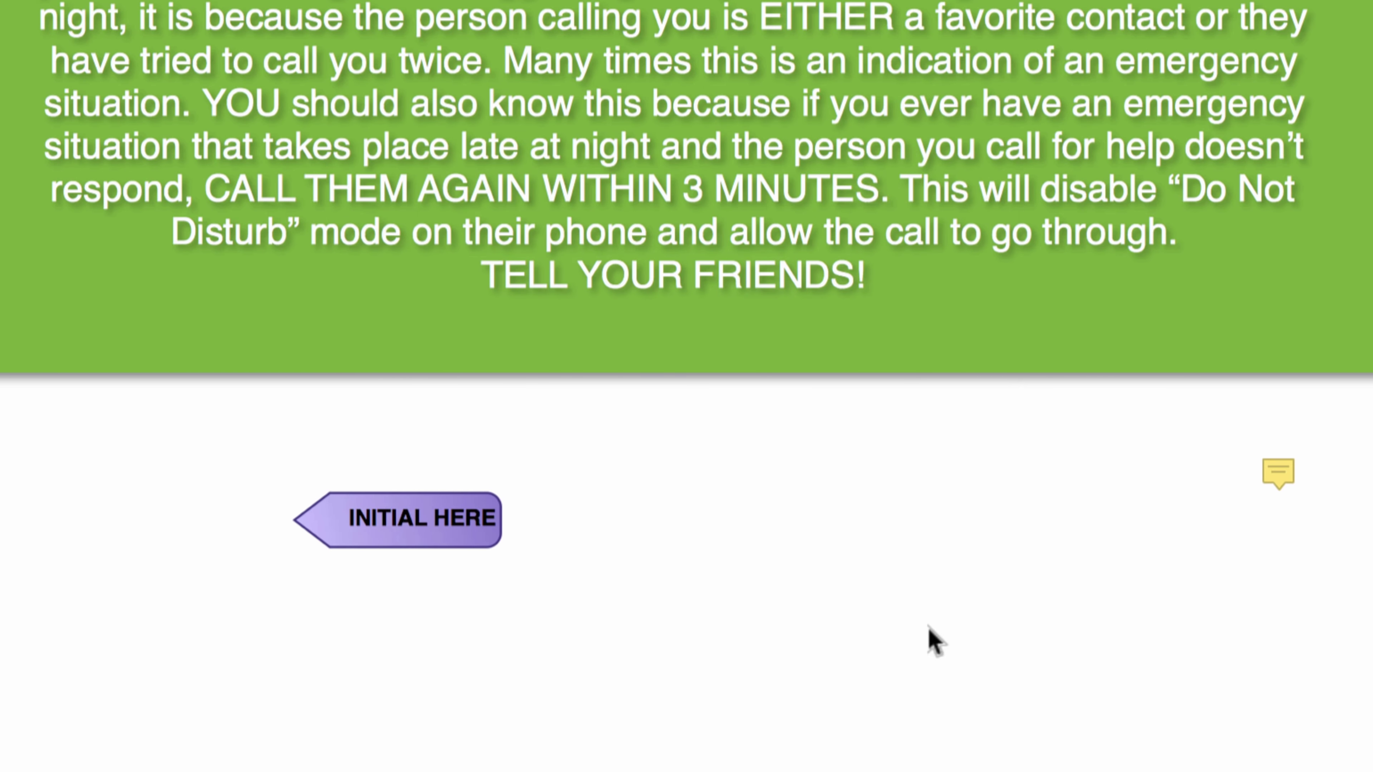
Step: Place the Signature stamp right of INITIAL HERE, then try new signature options: typed name, Trackpad, Image
left_click(1191, 649)
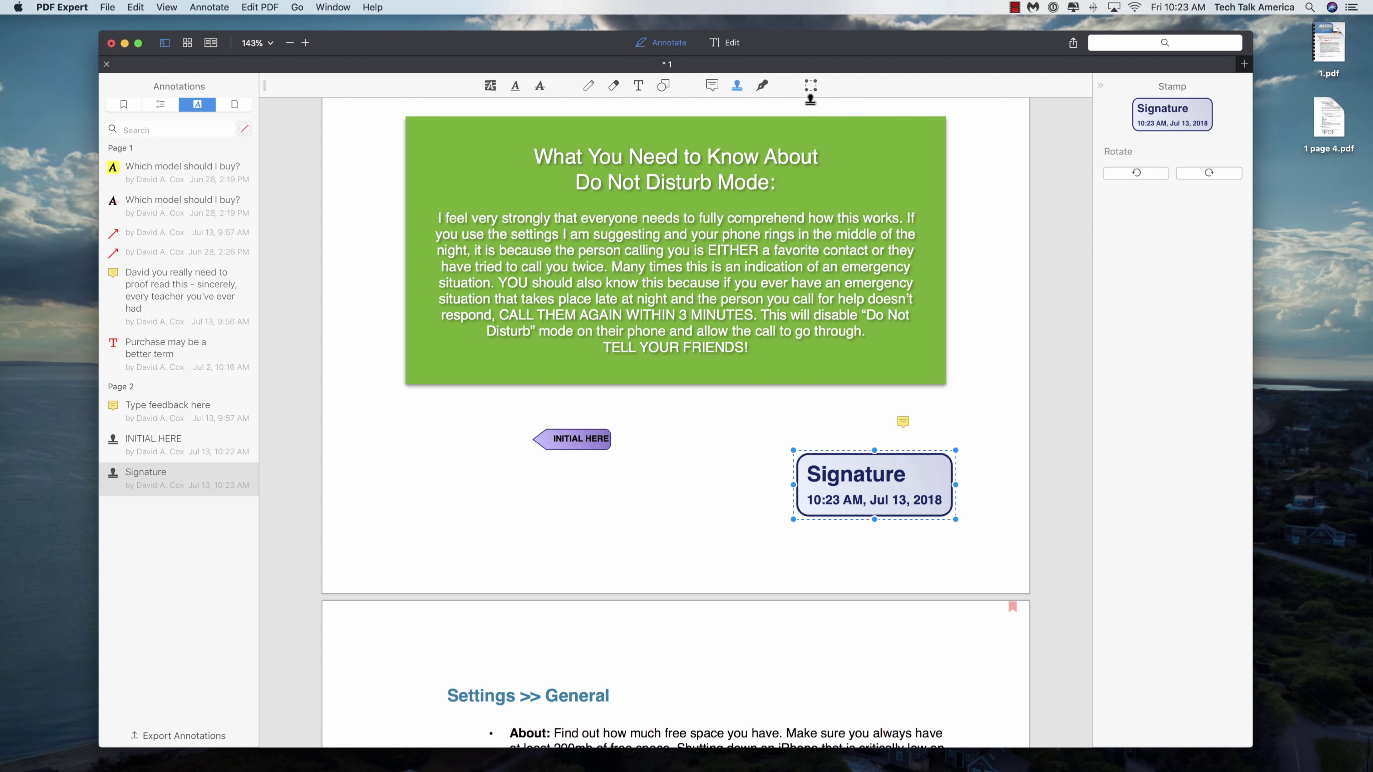
left_click(762, 90)
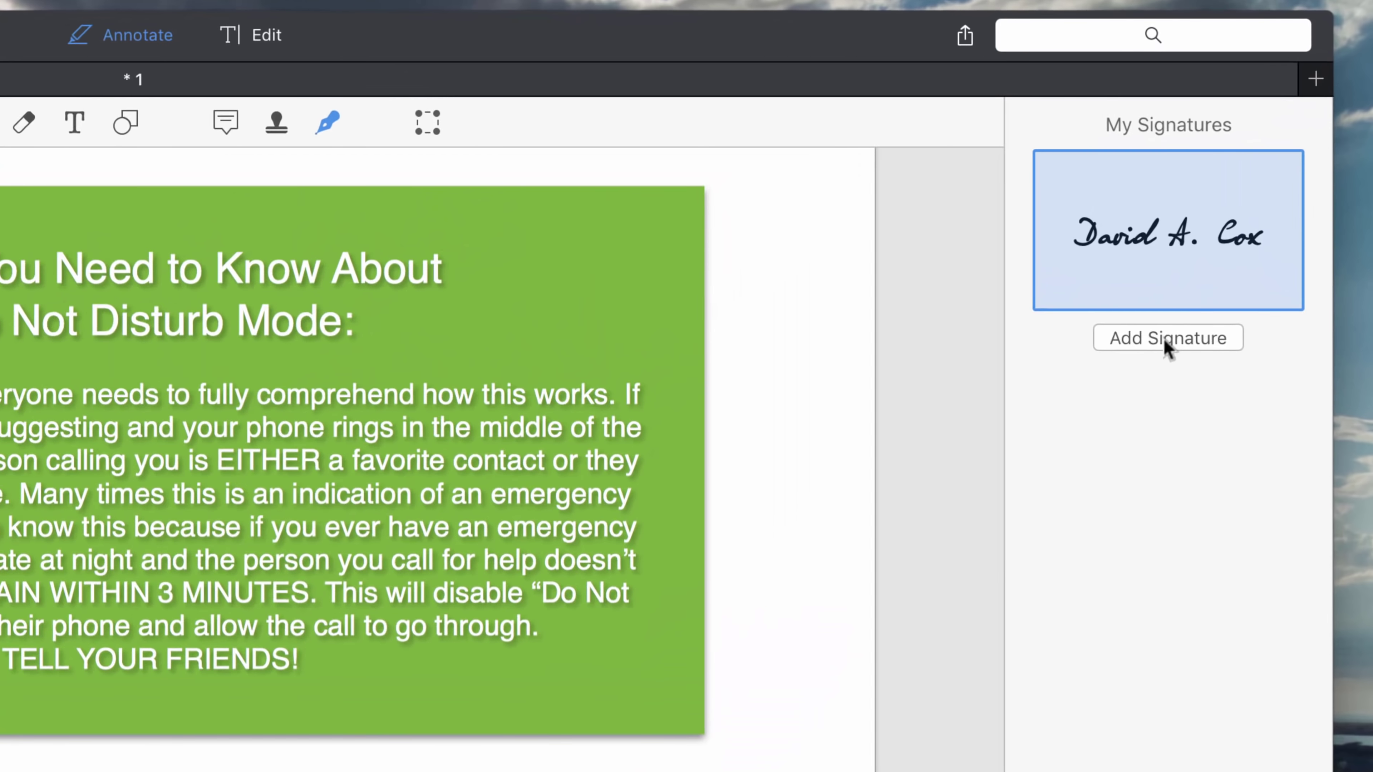
left_click(1194, 339)
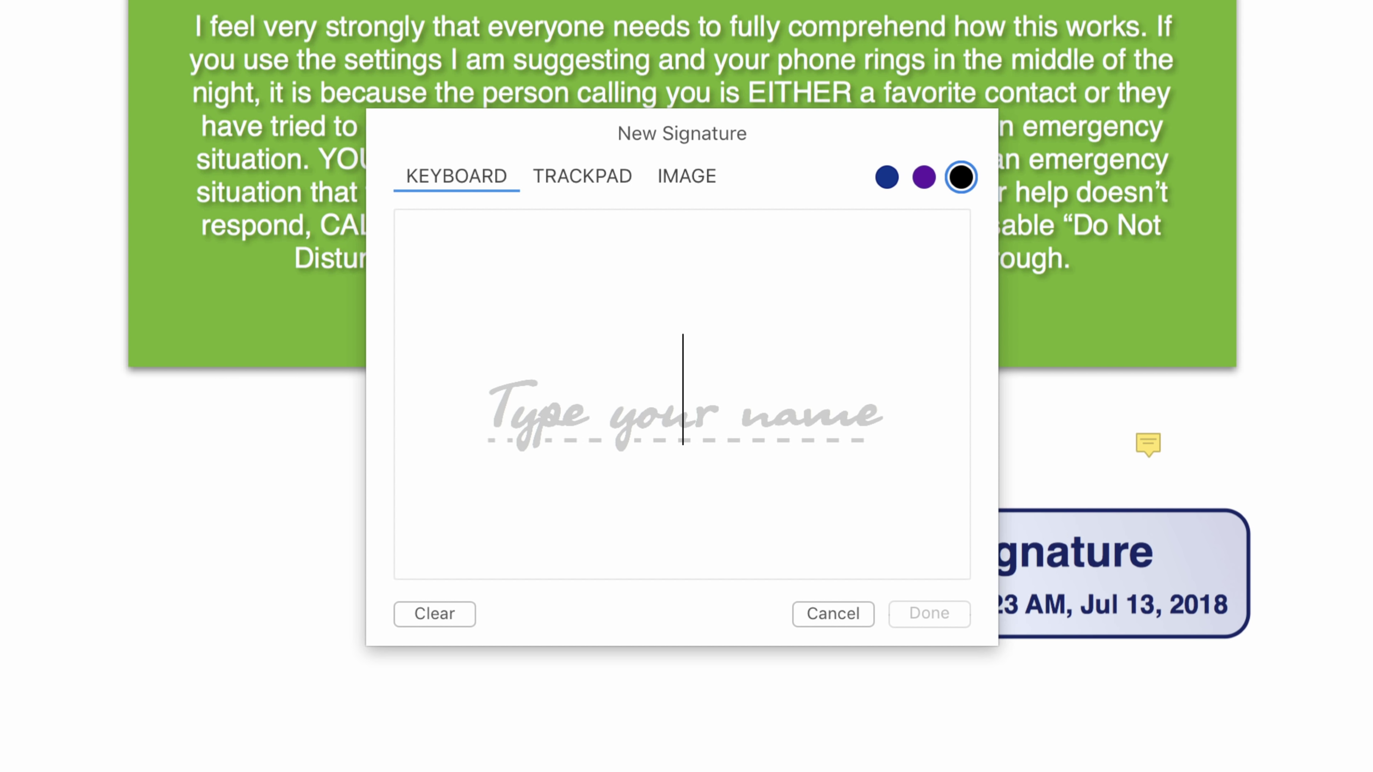
type("David A. Cox")
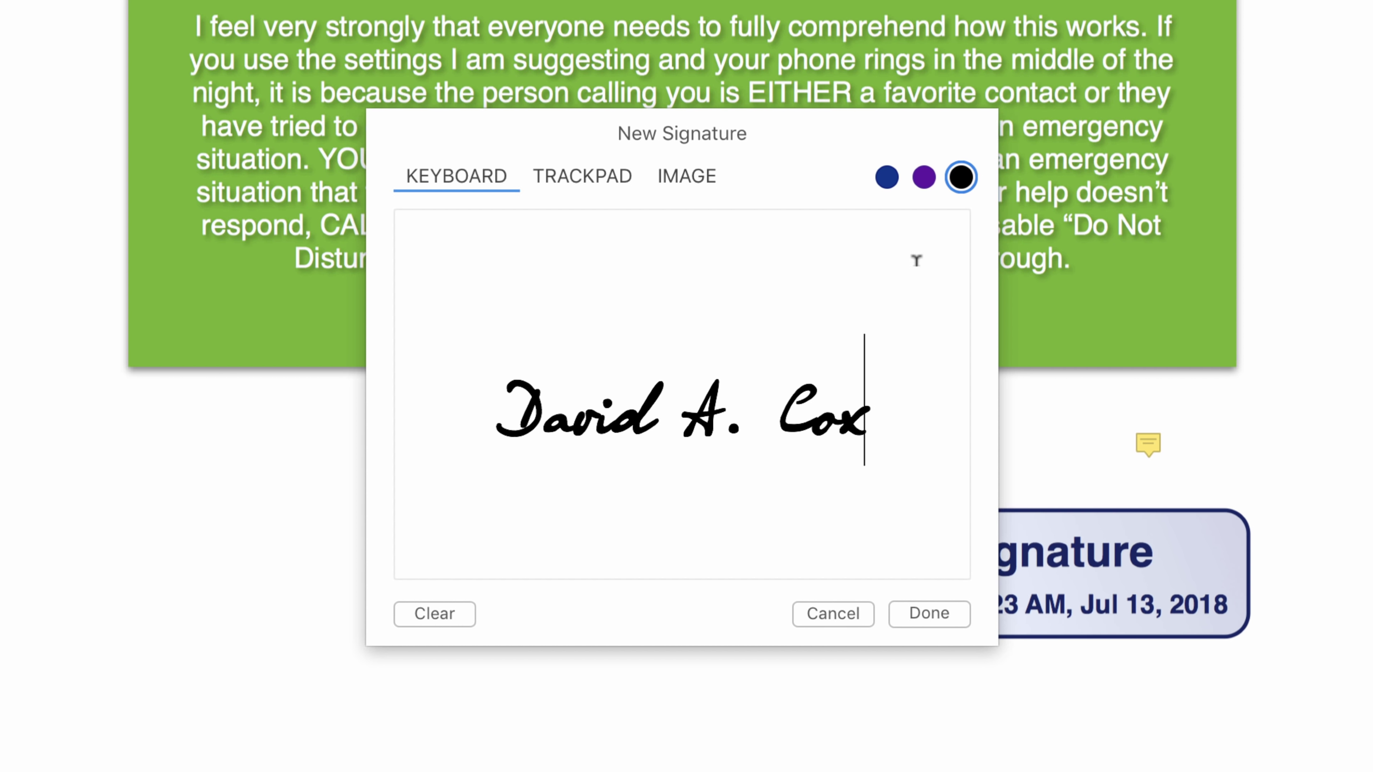
left_click(584, 174)
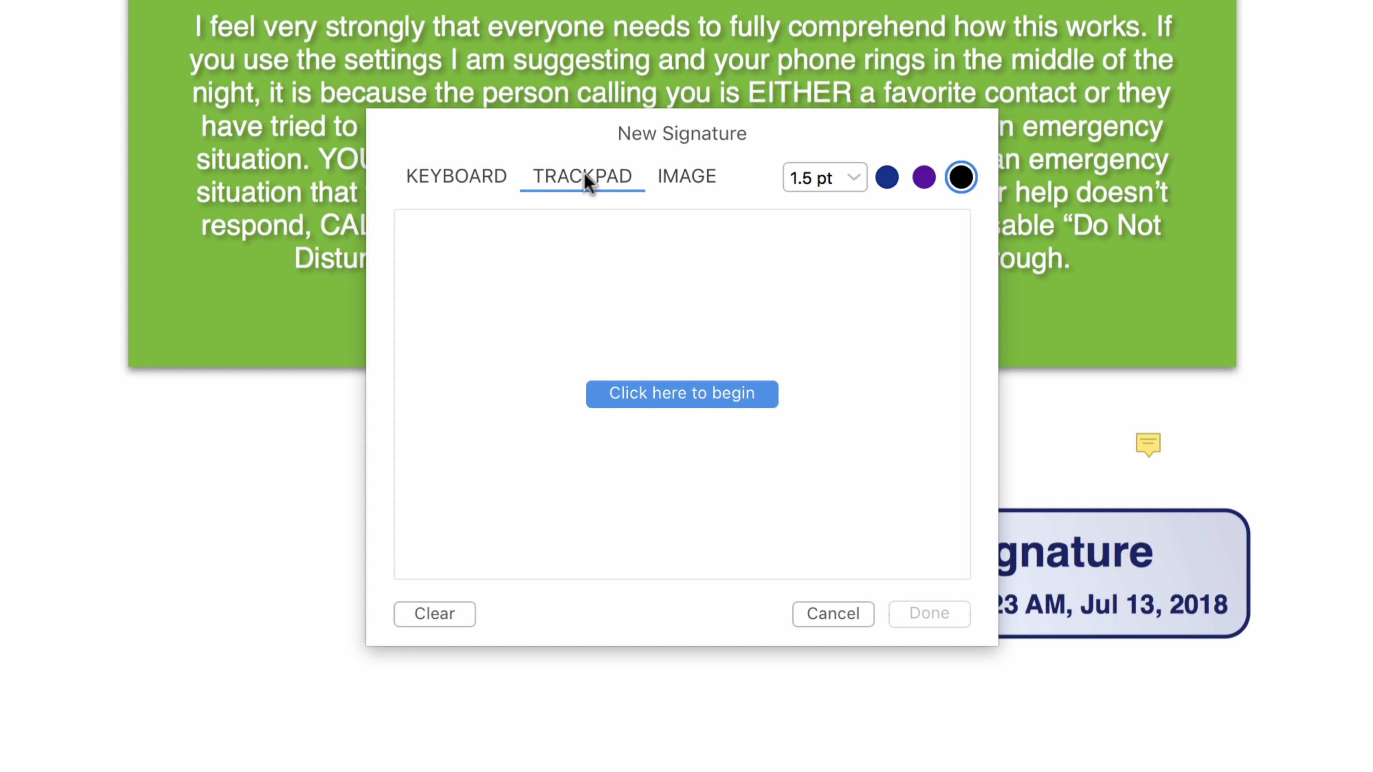
left_click(677, 179)
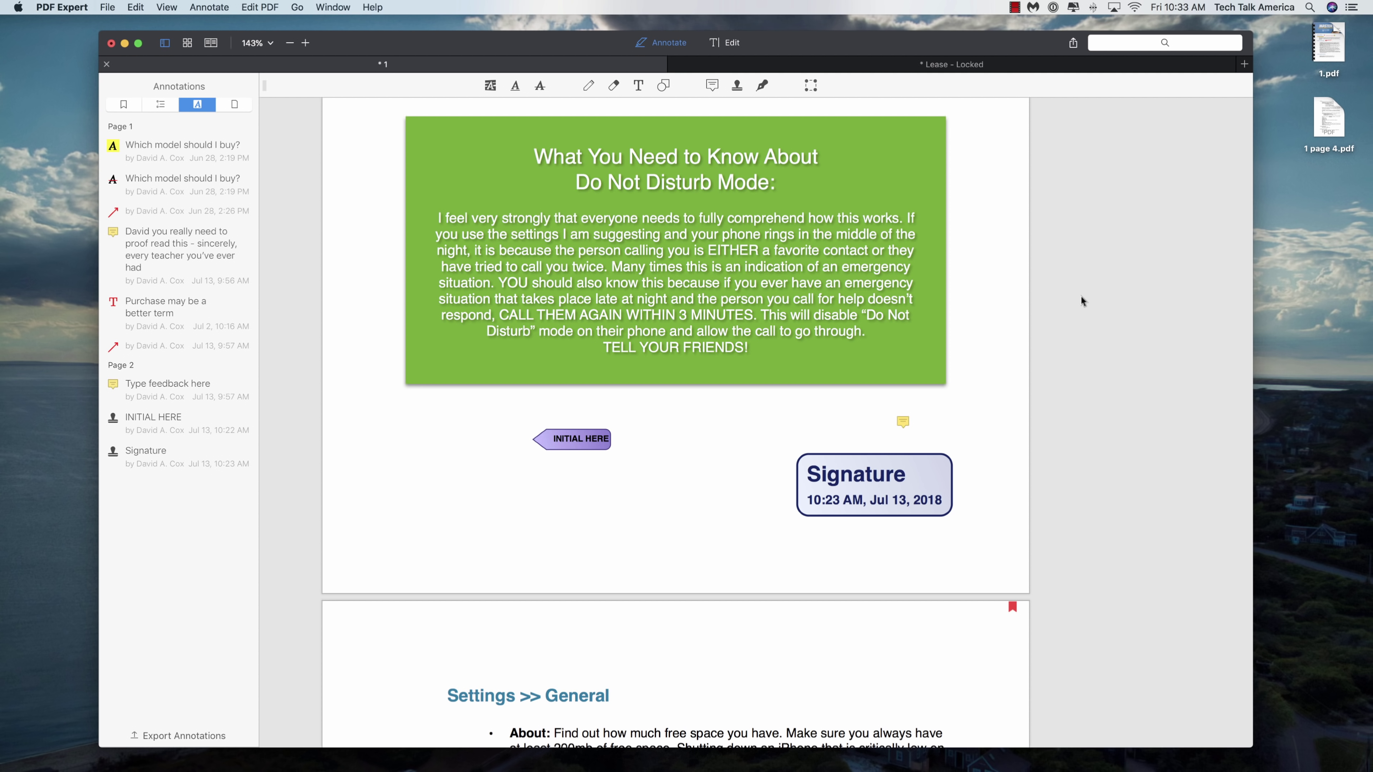
Step: Switch to the Lease - Locked document and scroll to its landlord and tenant signature lines
left_click(1011, 66)
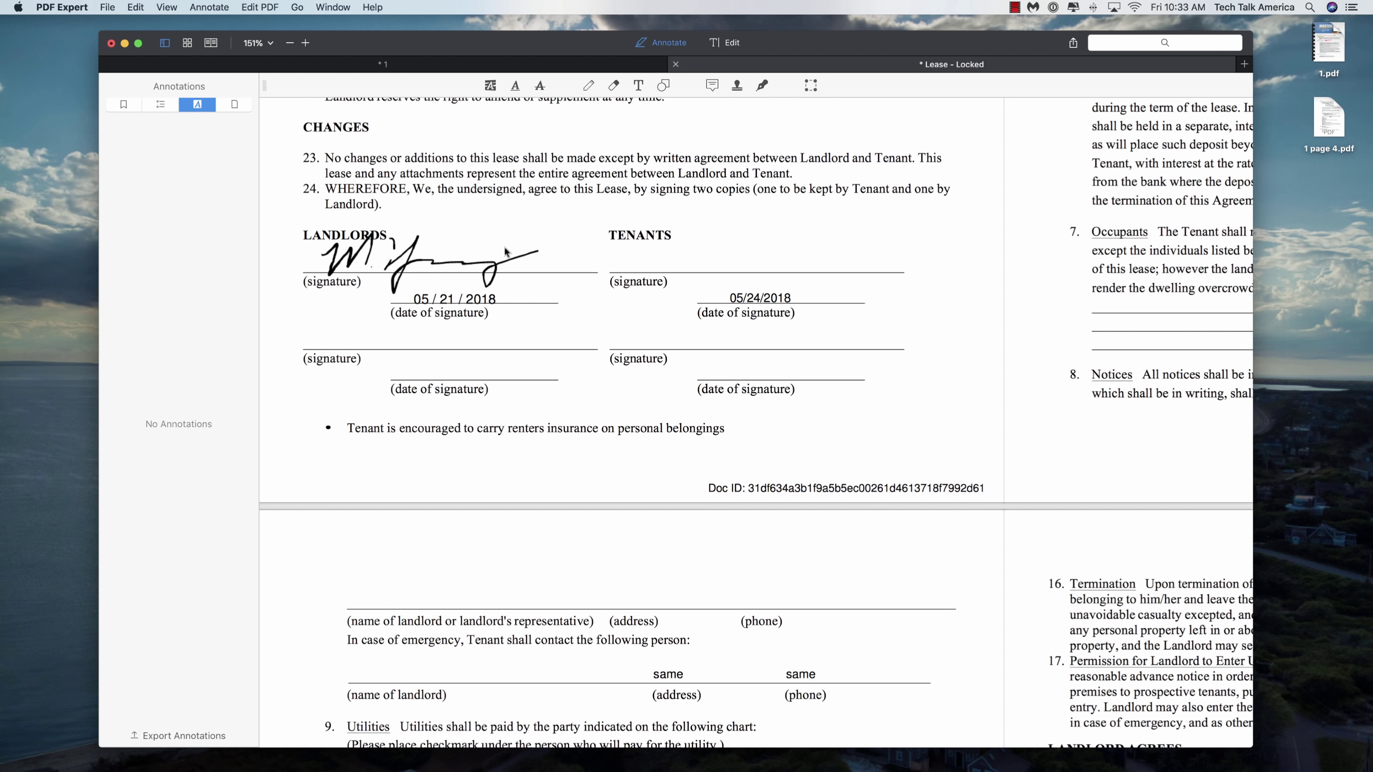
scroll(361, 207, "up", 3)
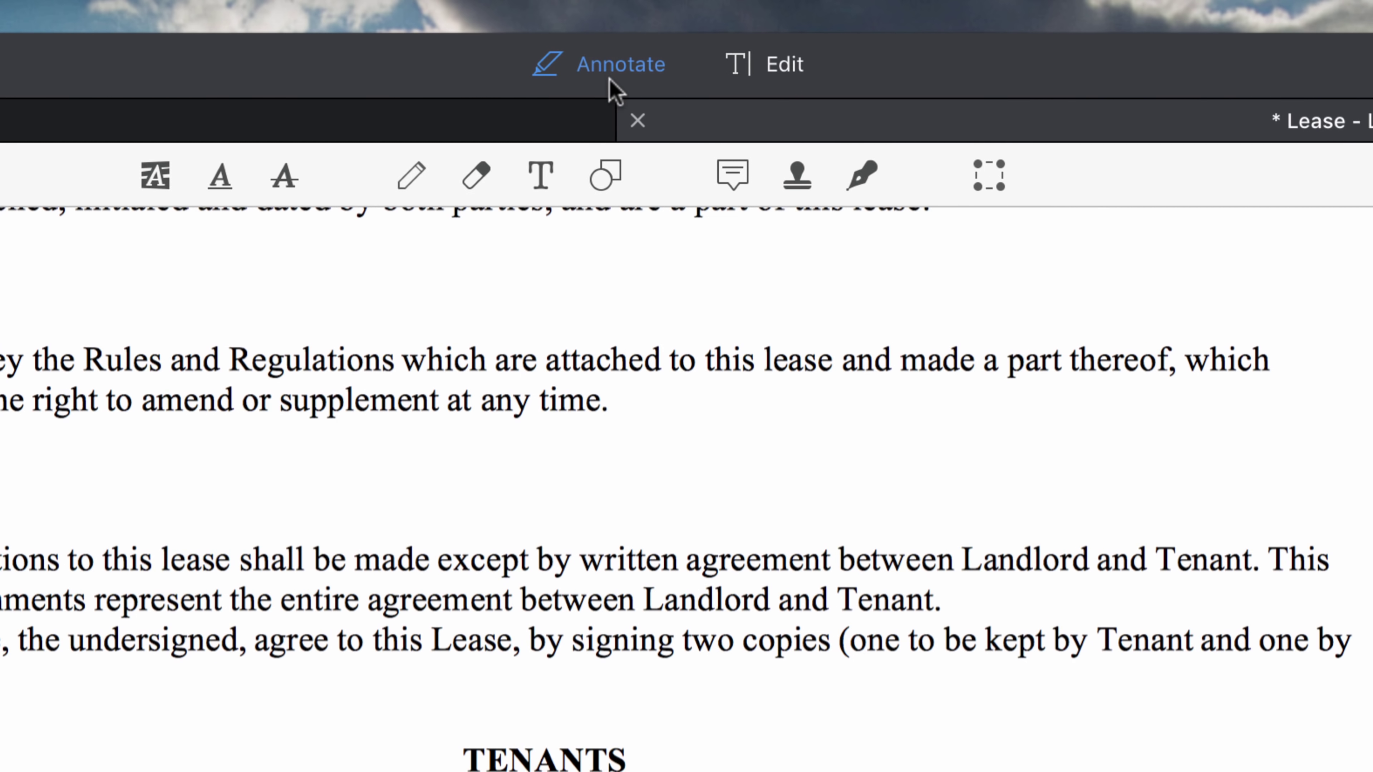
Step: In Edit mode, select the landlord's signature image and export it as Untitled.jpg to the Desktop
left_click(790, 65)
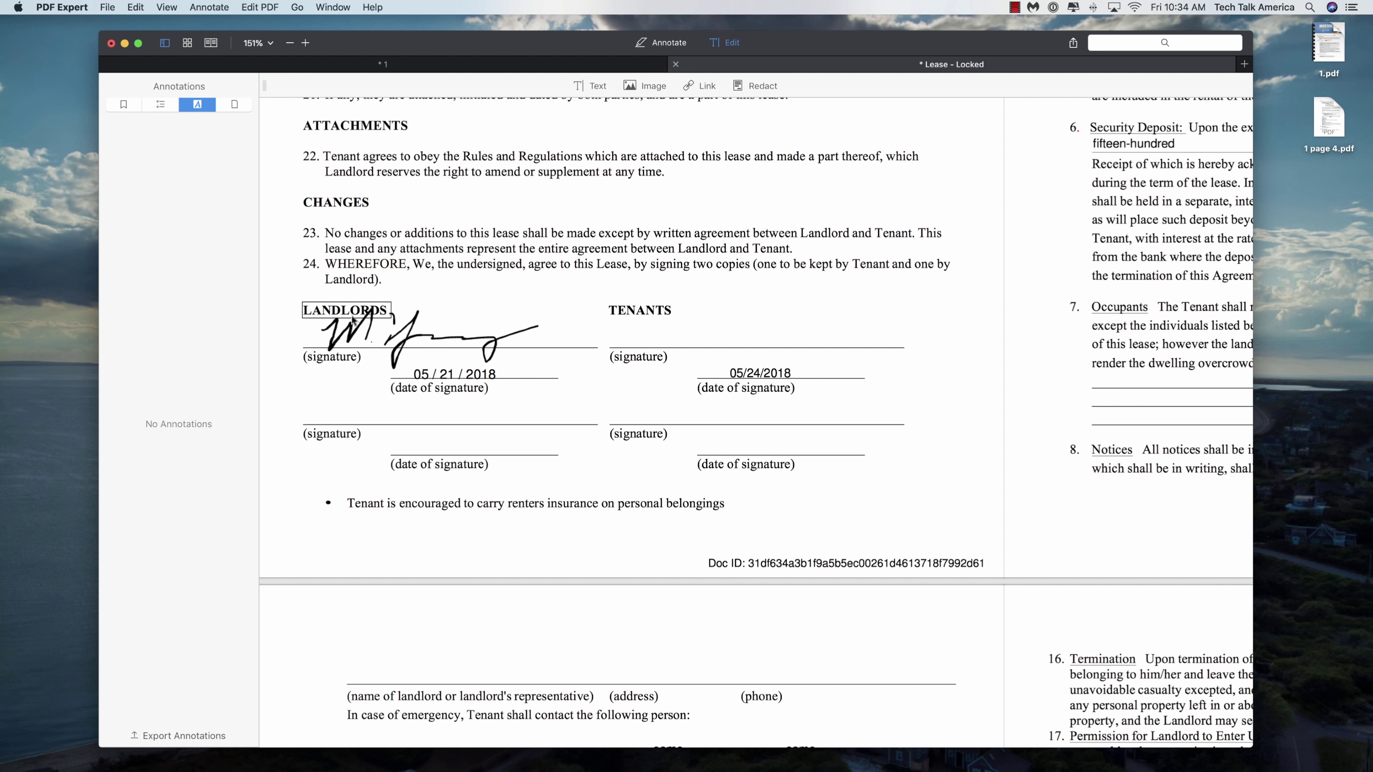
left_click(371, 327)
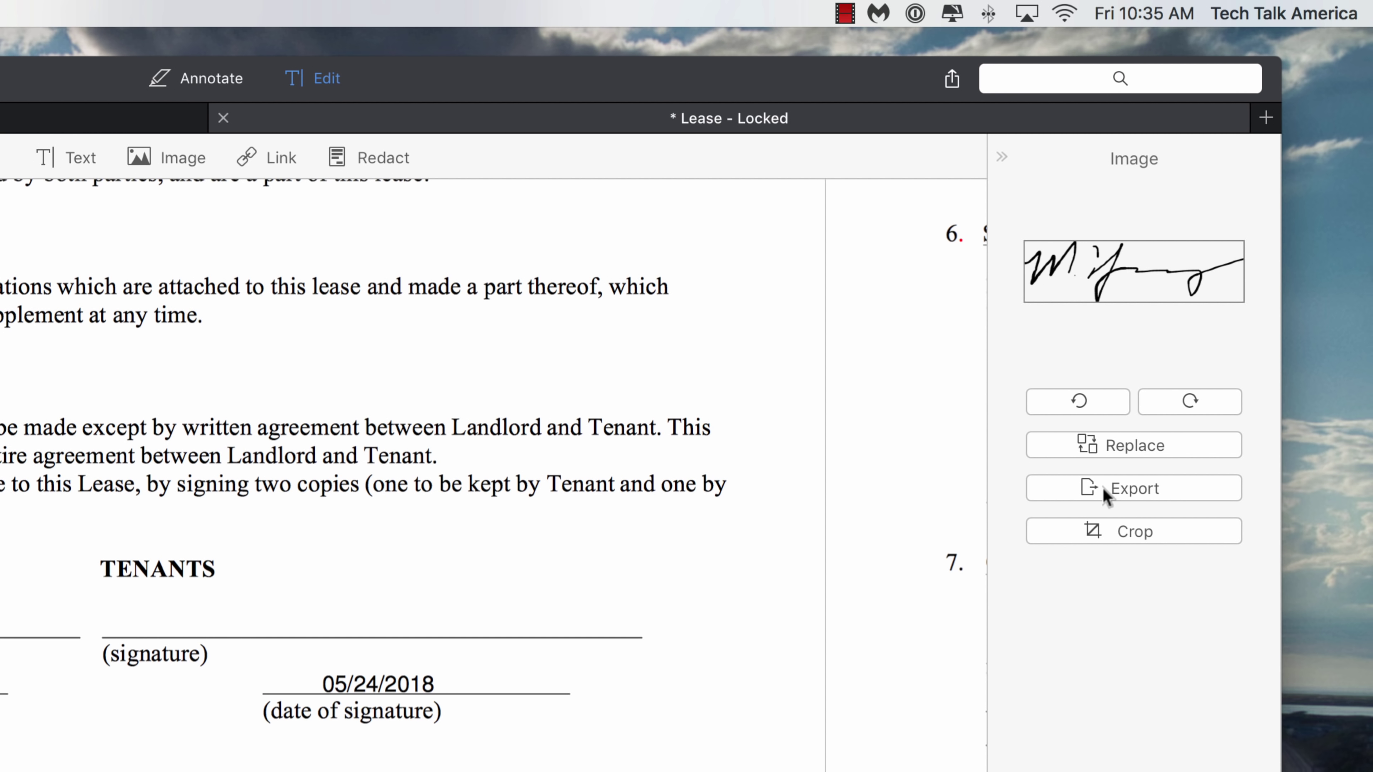
left_click(1102, 488)
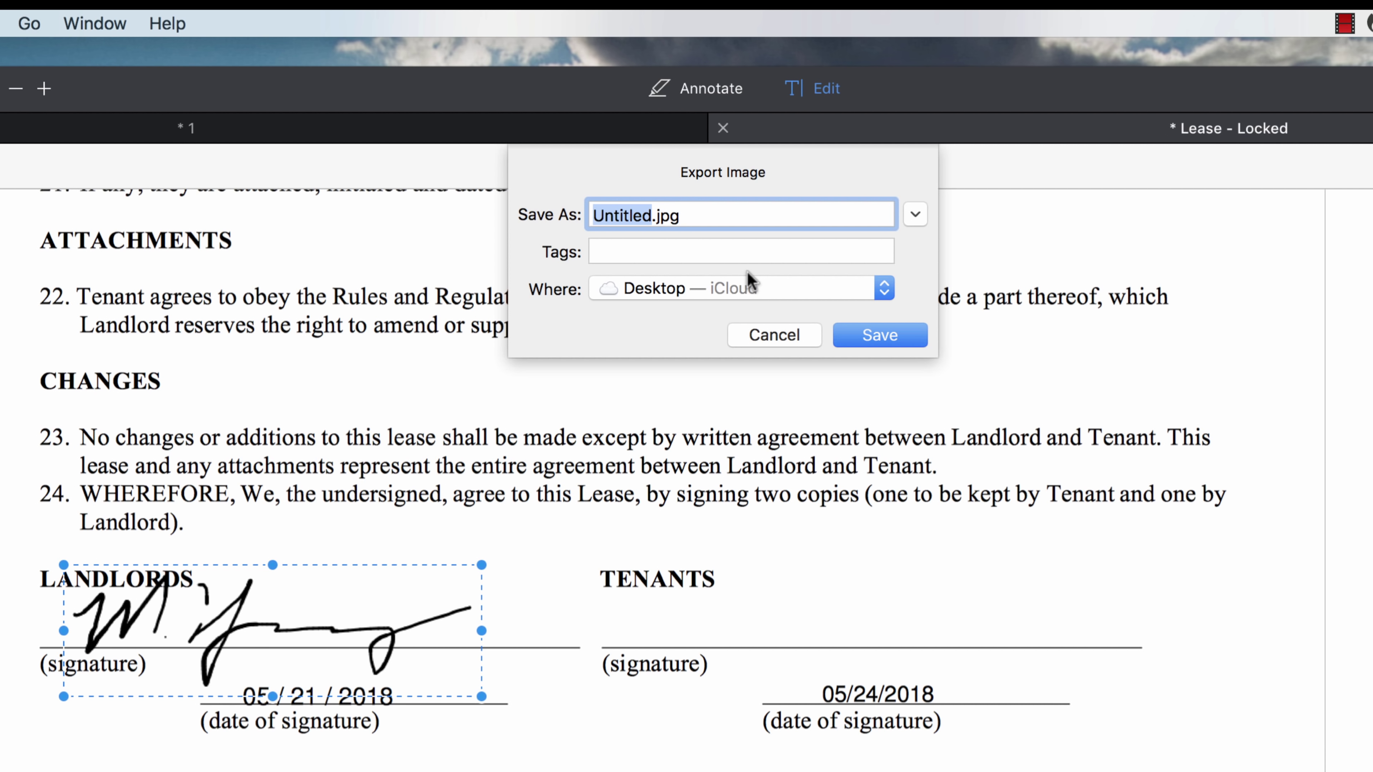
Step: Save the landlord's signature image to the Desktop as 'Image from Lease, page 3.png'
left_click(789, 334)
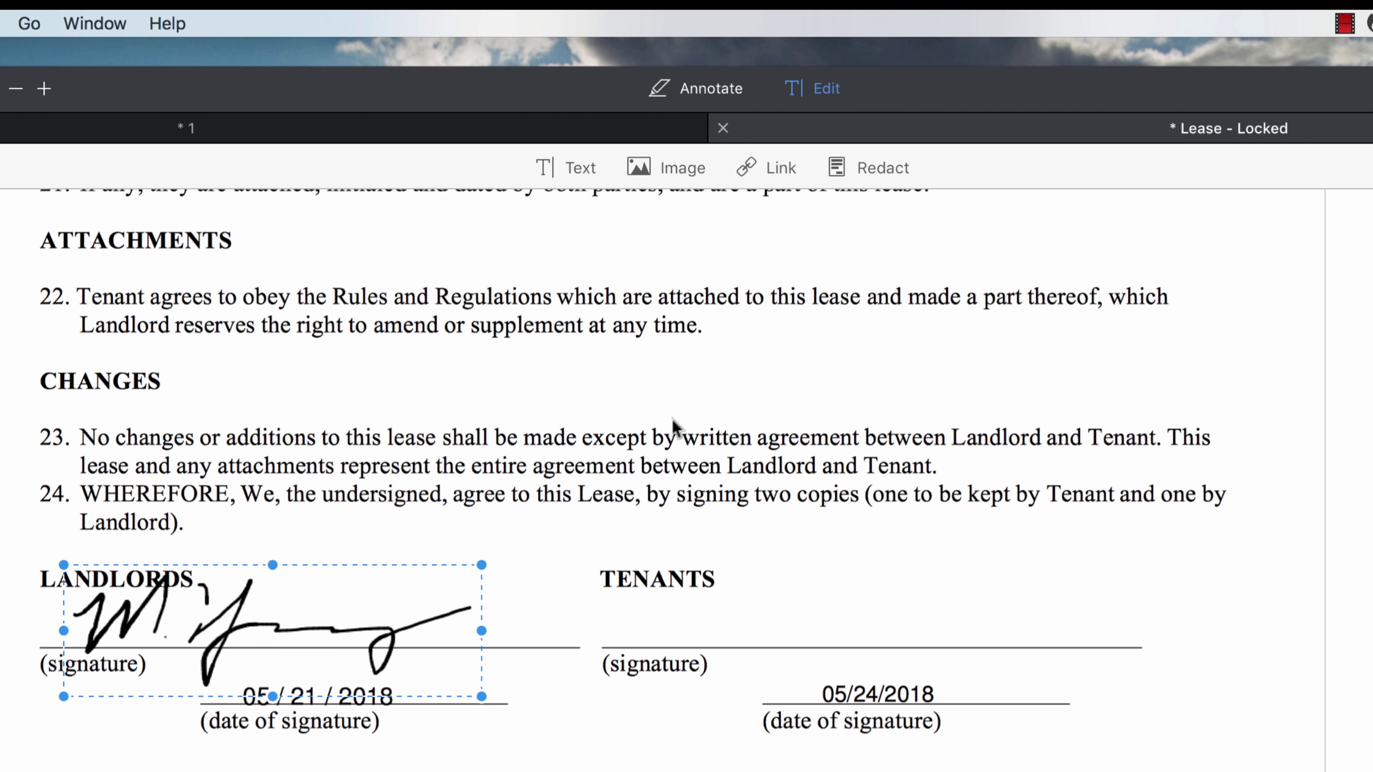
right_click(257, 626)
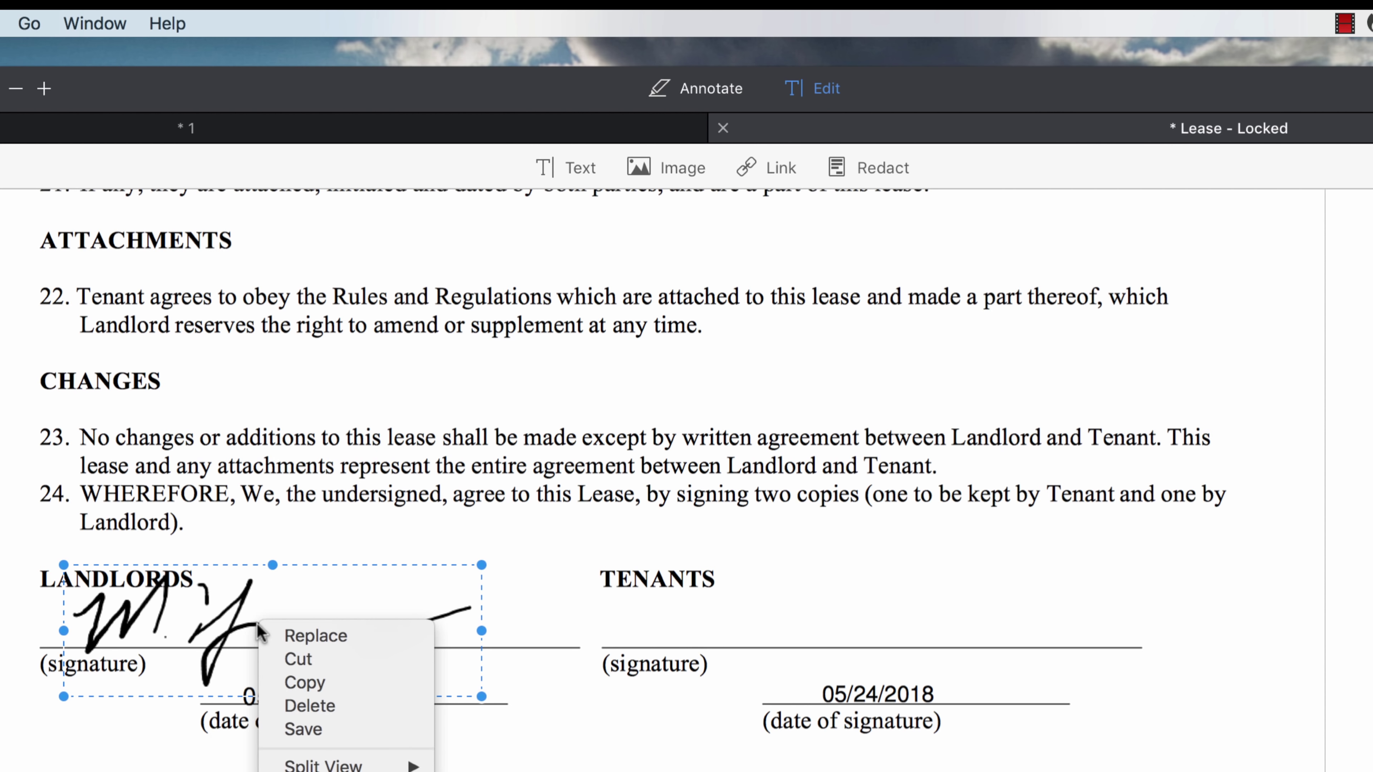
left_click(328, 739)
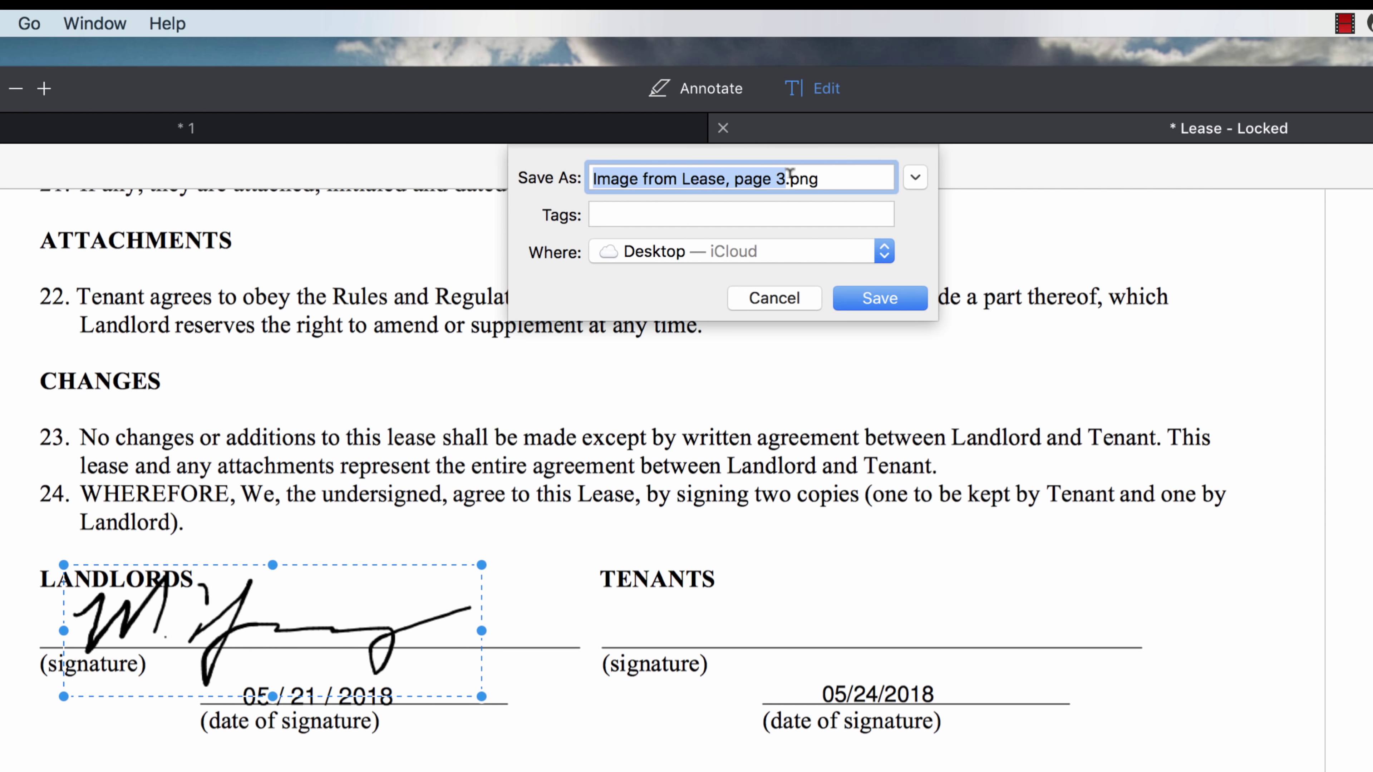
left_click(880, 298)
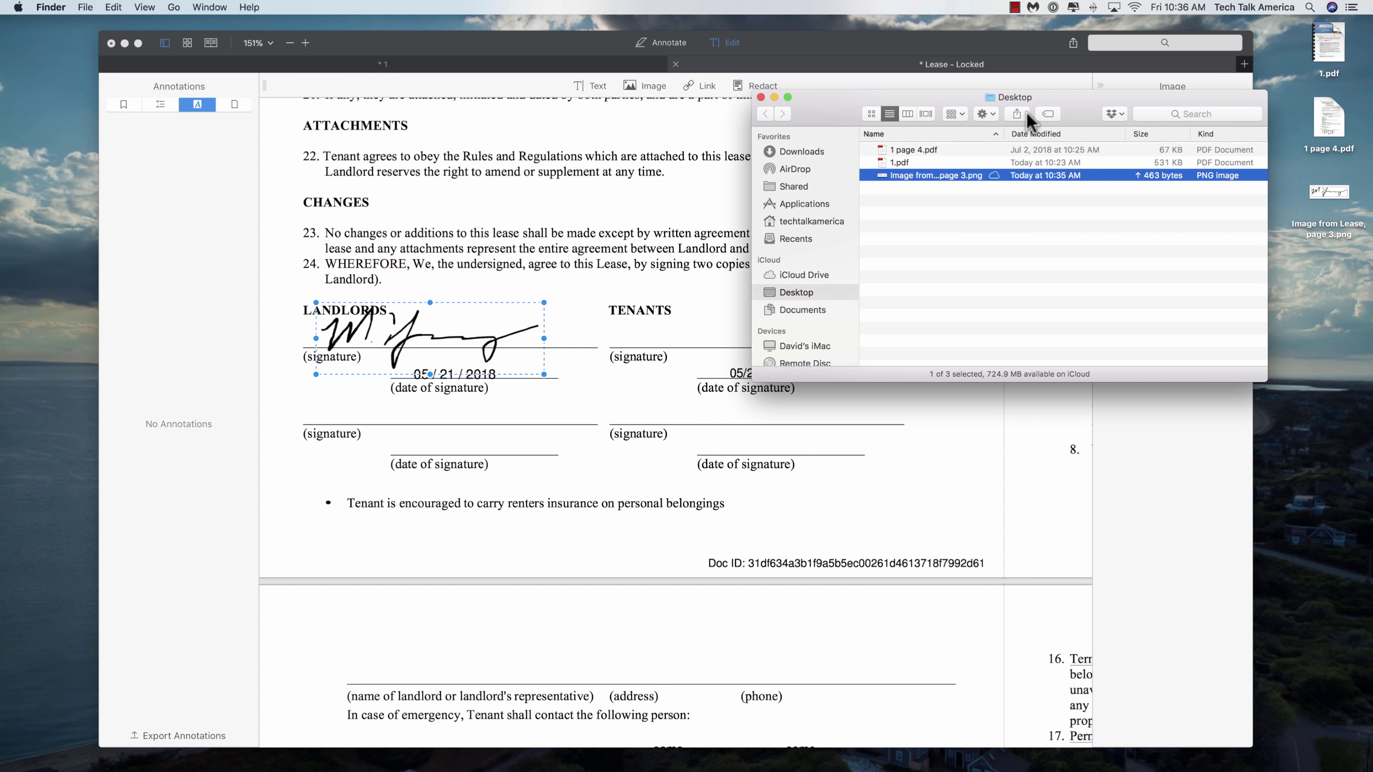
Step: Quick Look the saved PNG in Finder, then return to the lease document
key("space")
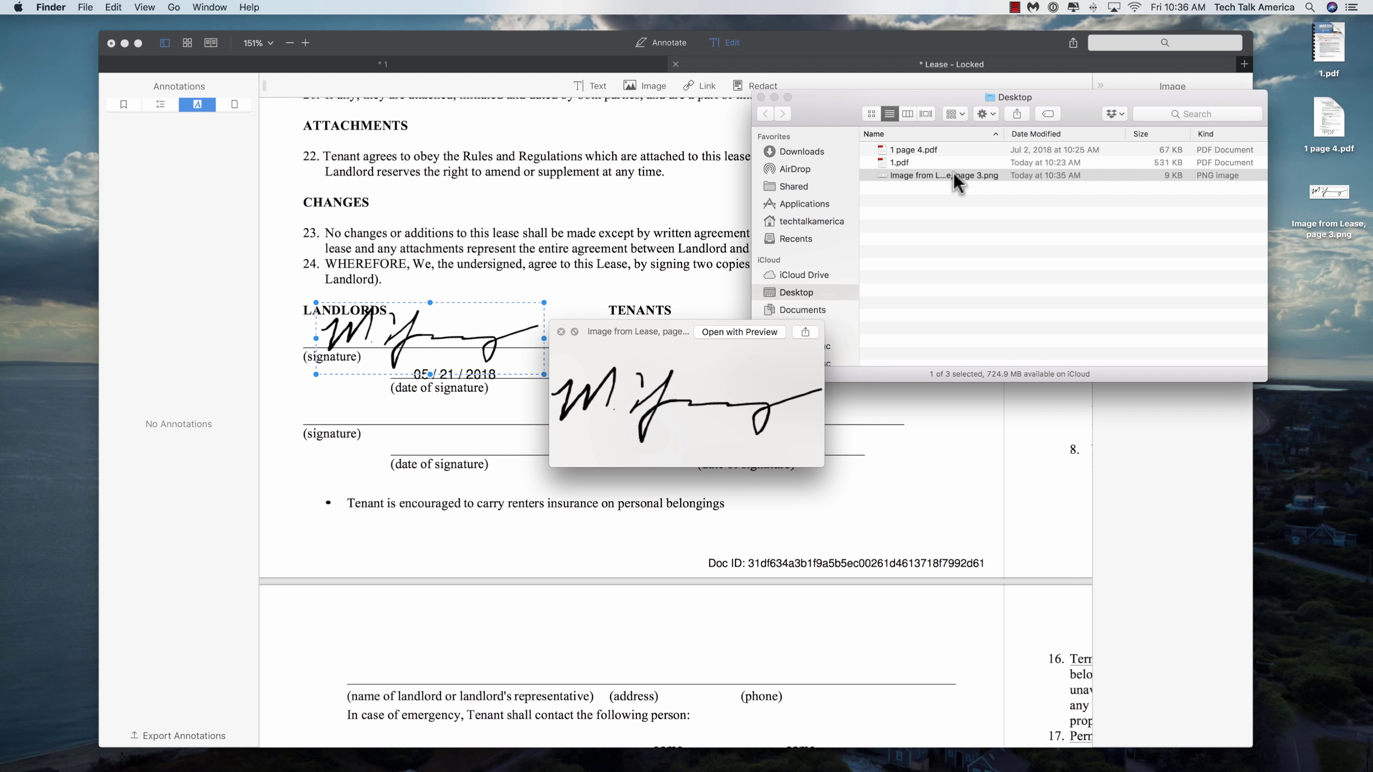
key("space")
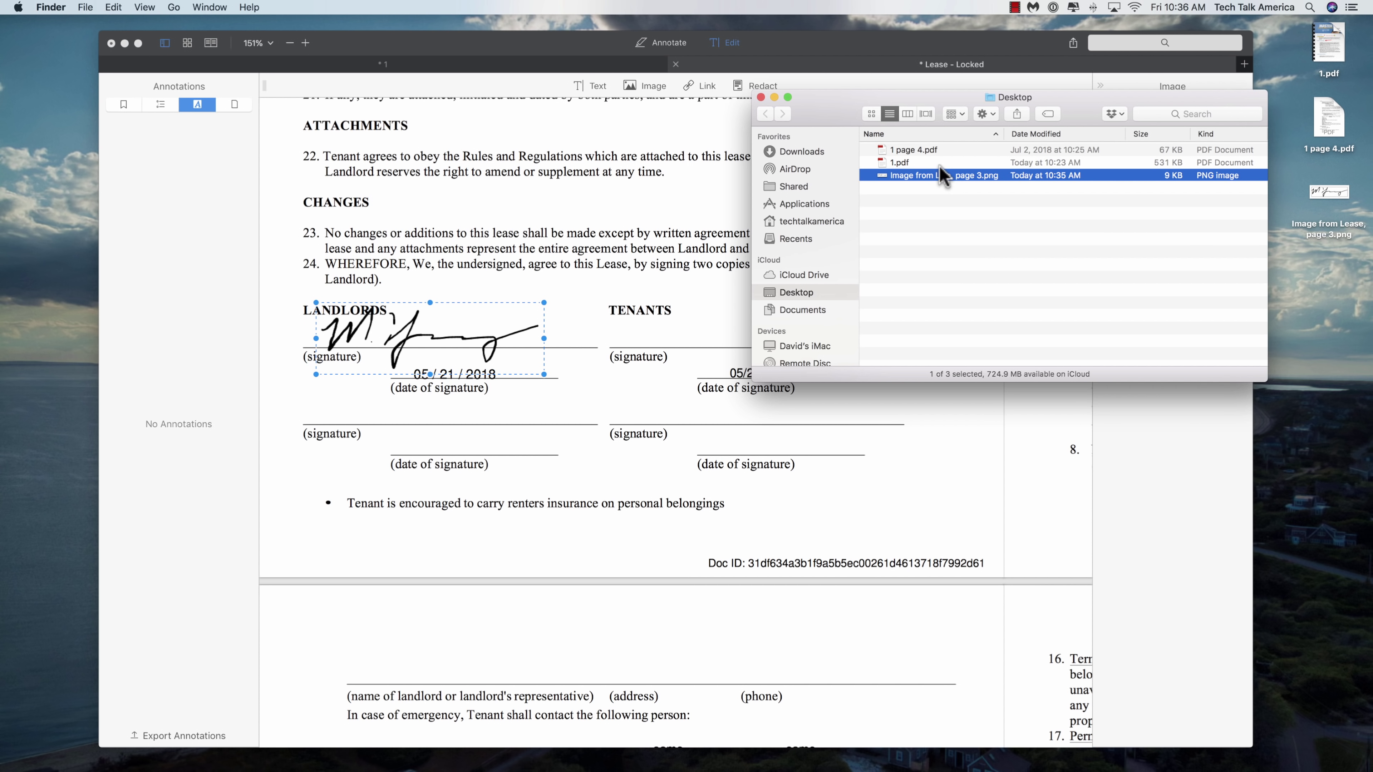
left_click(602, 246)
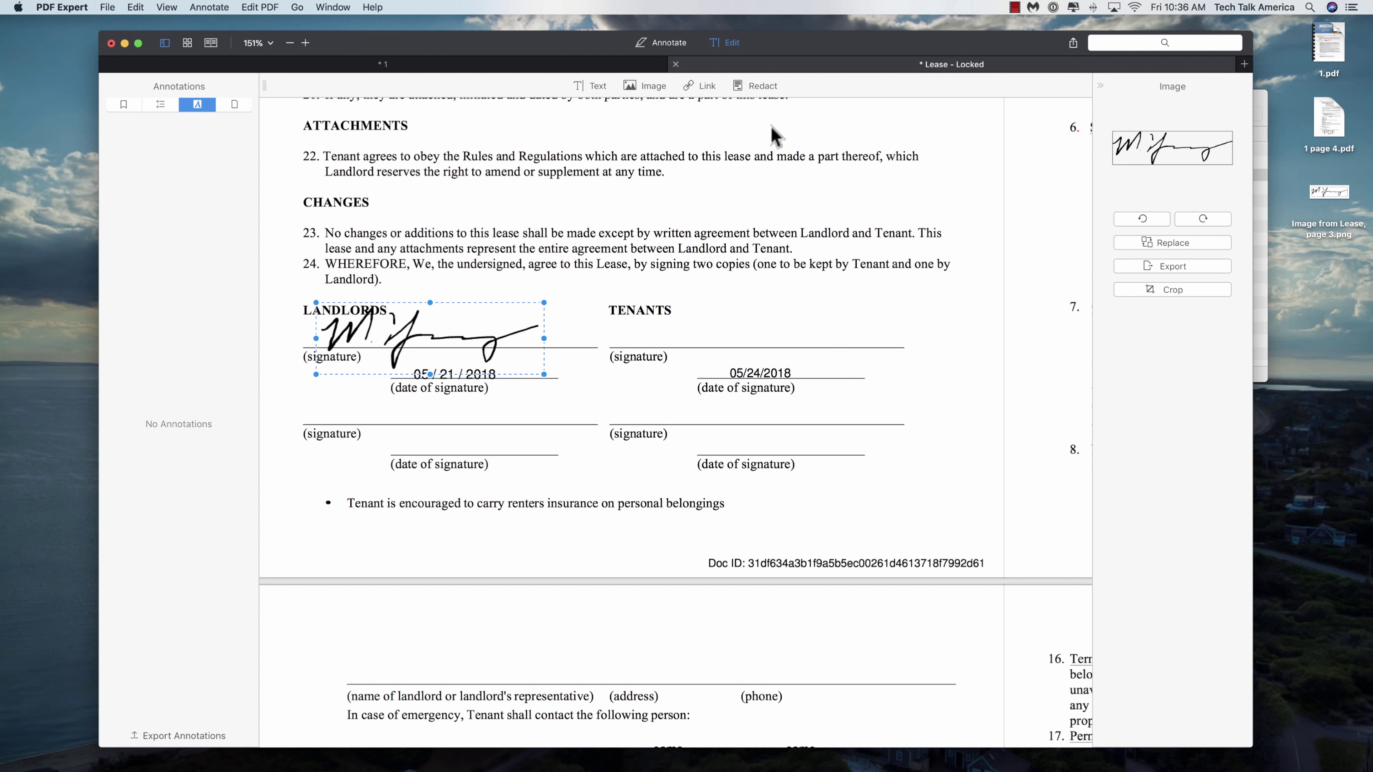
Step: Create an image signature from the exported PNG and place it, enlarged, on the Tenants line
left_click(669, 43)
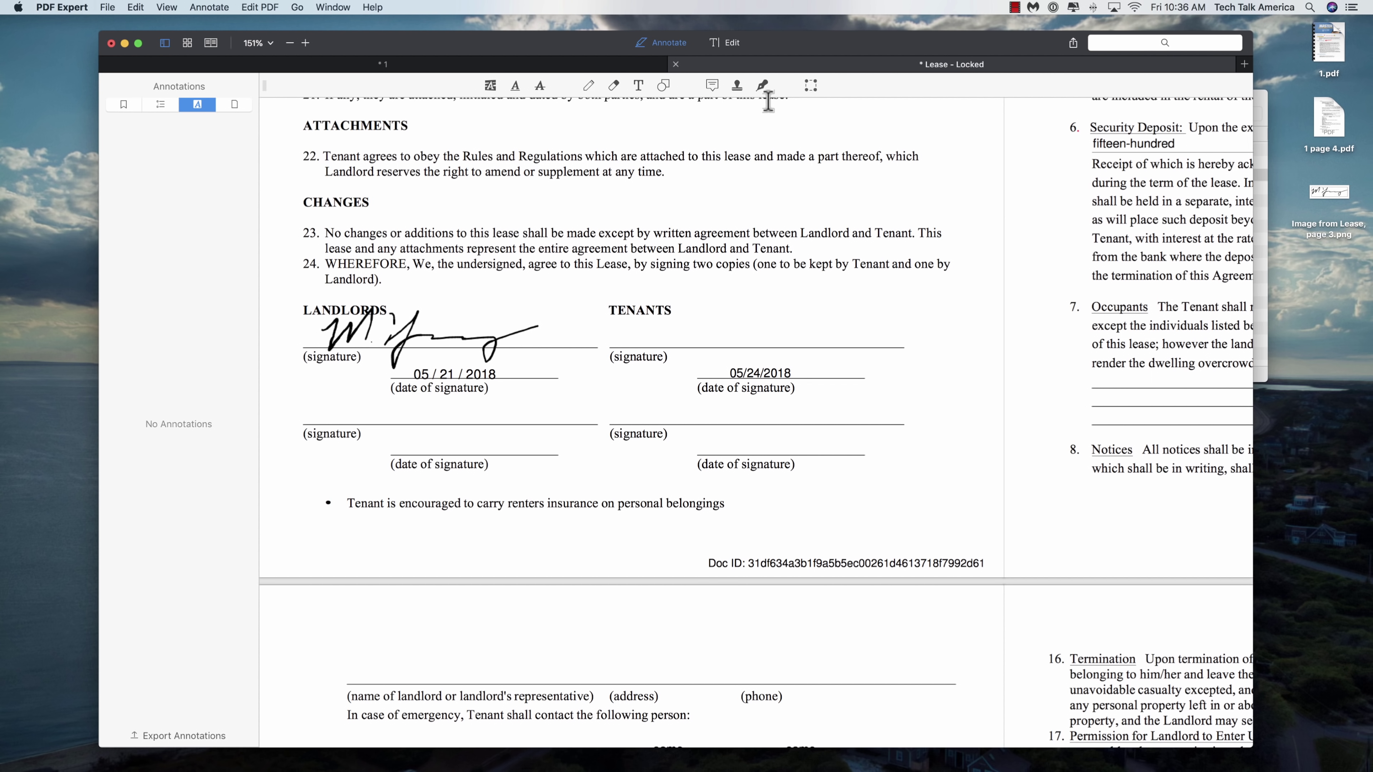
left_click(762, 87)
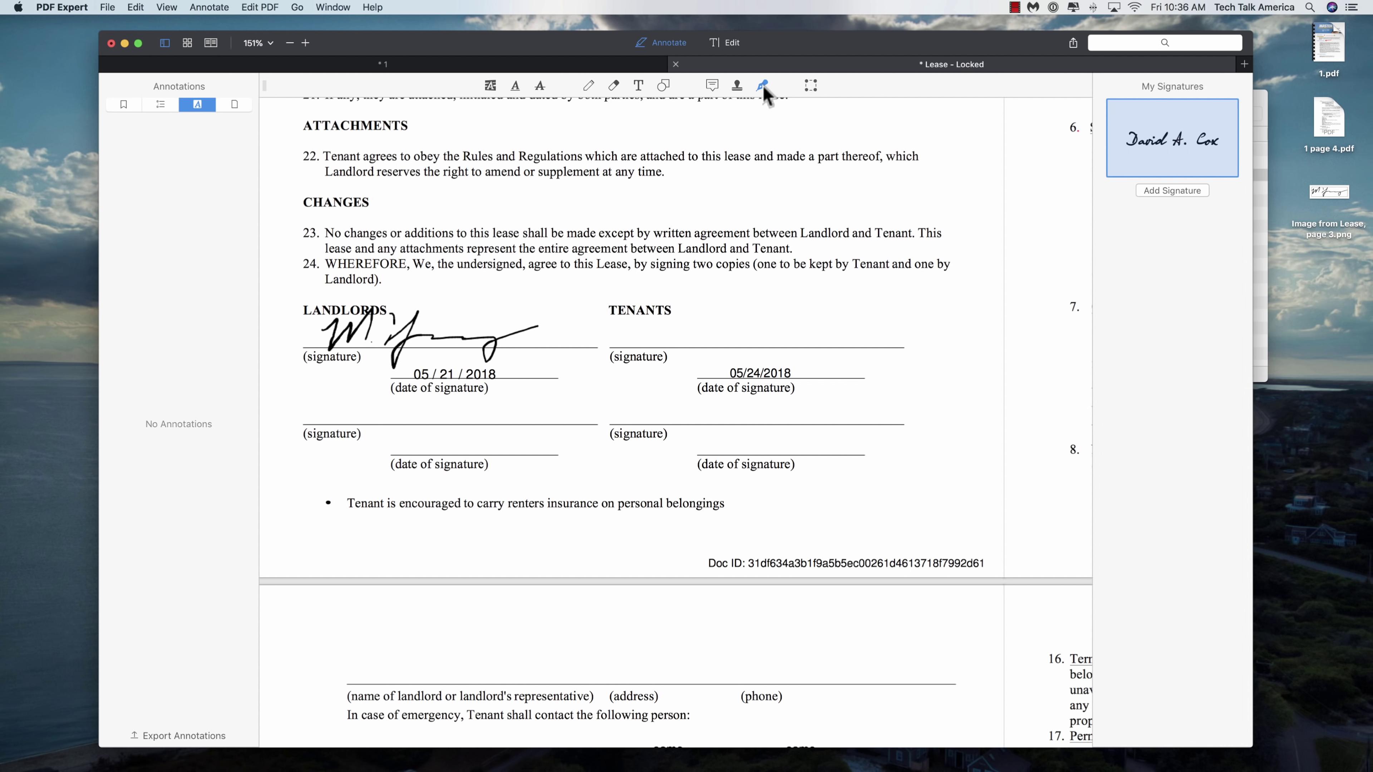
left_click(1171, 191)
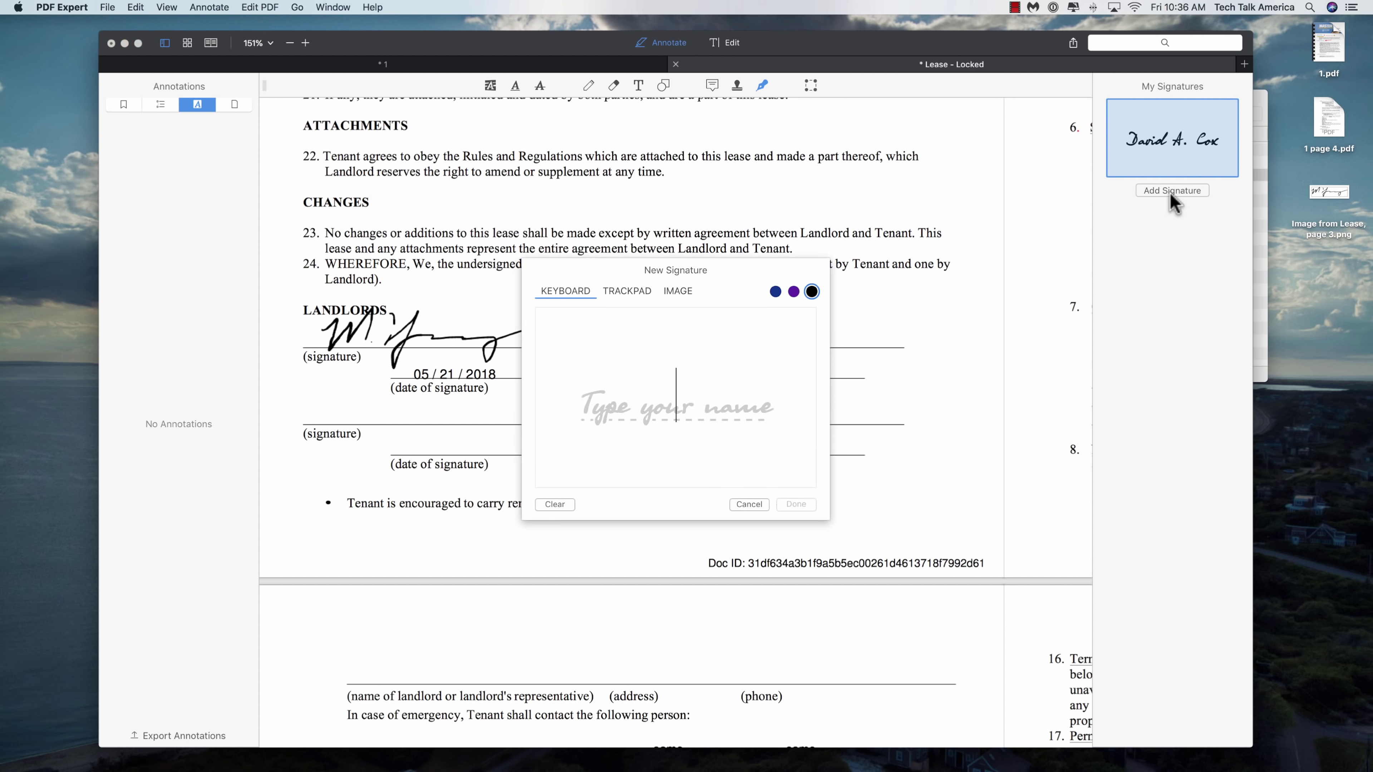
left_click(686, 287)
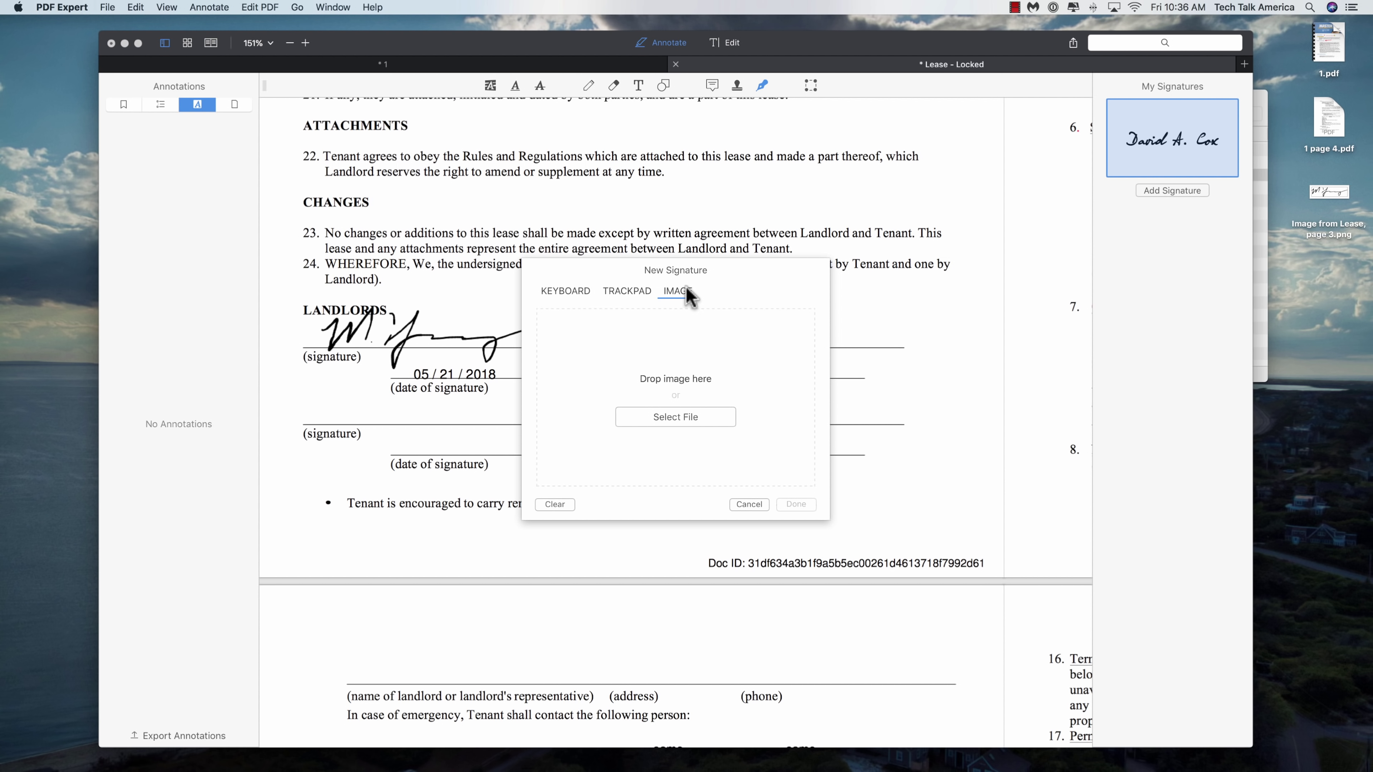
left_click(697, 417)
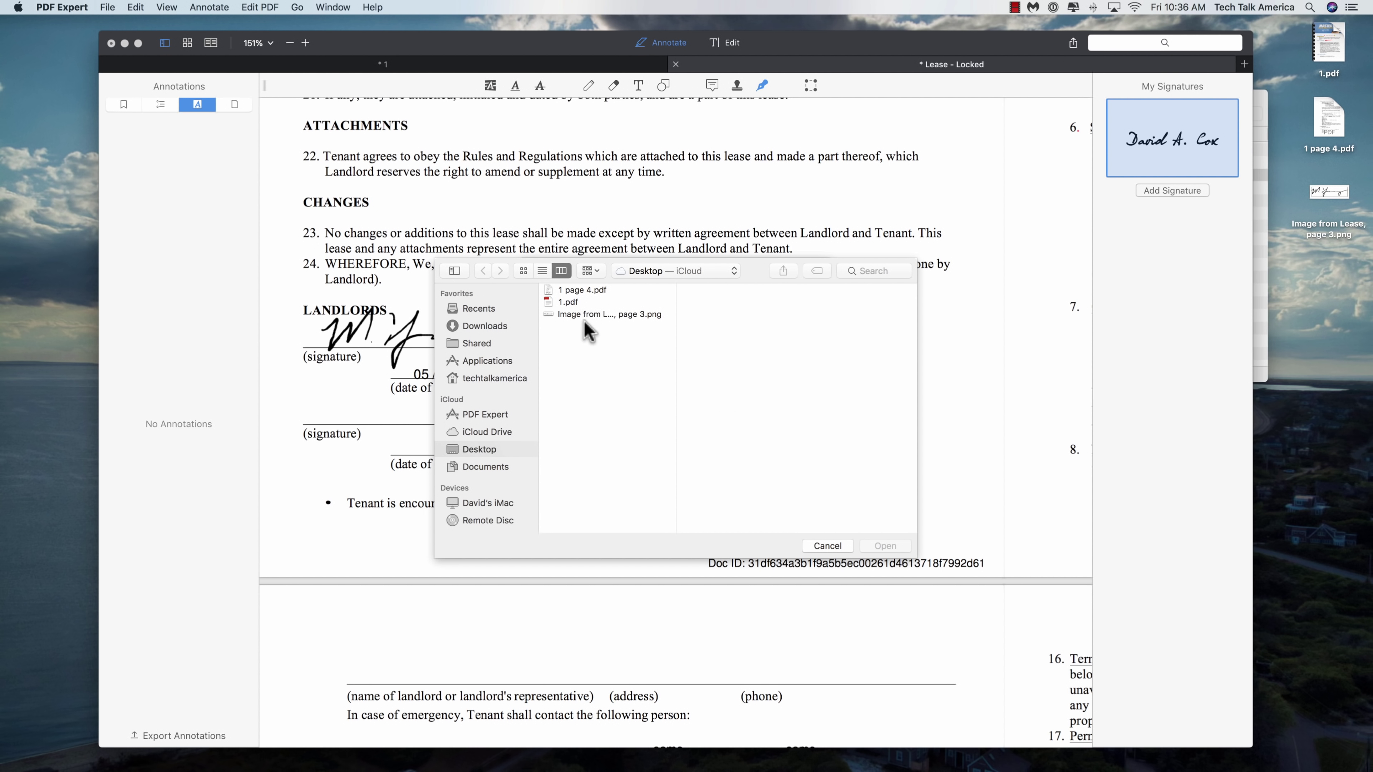
left_click(585, 314)
double_click(585, 313)
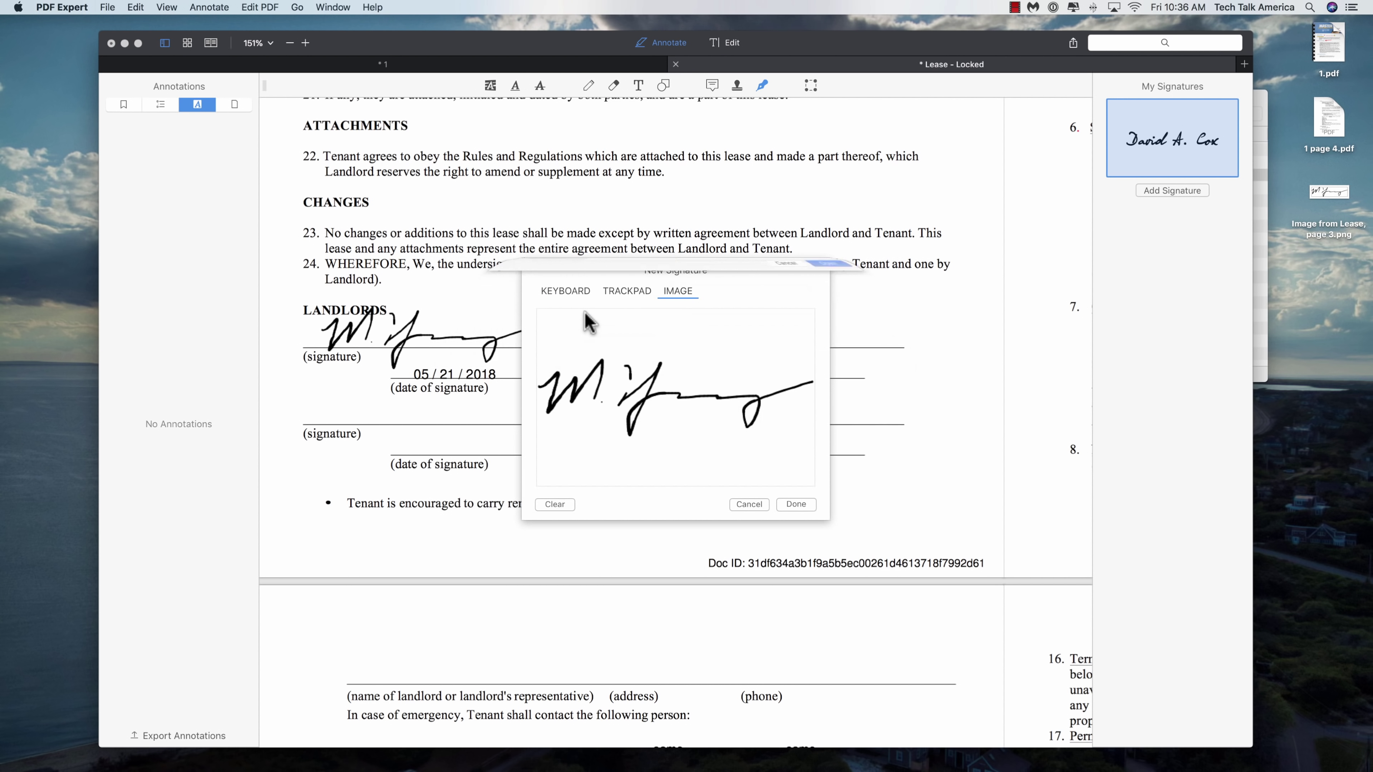
left_click(799, 505)
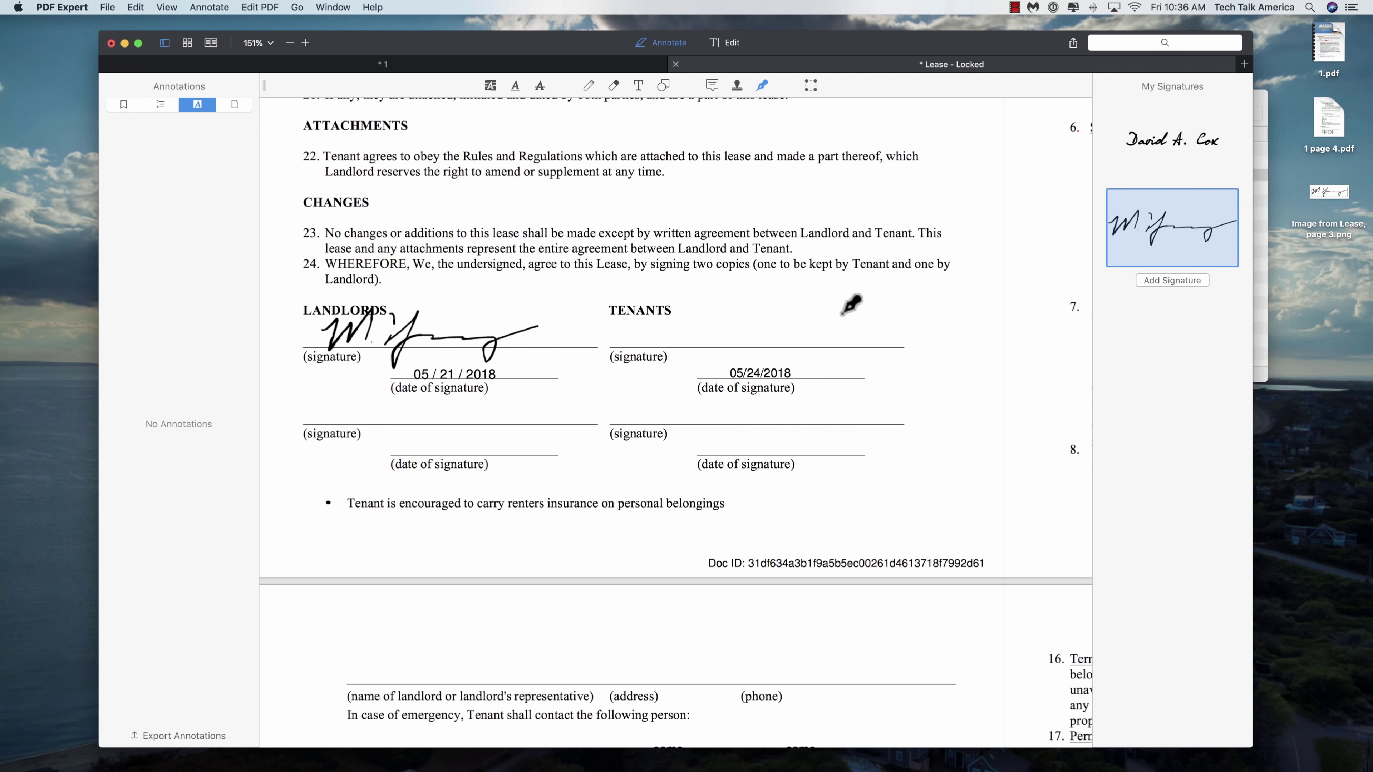
left_click(699, 329)
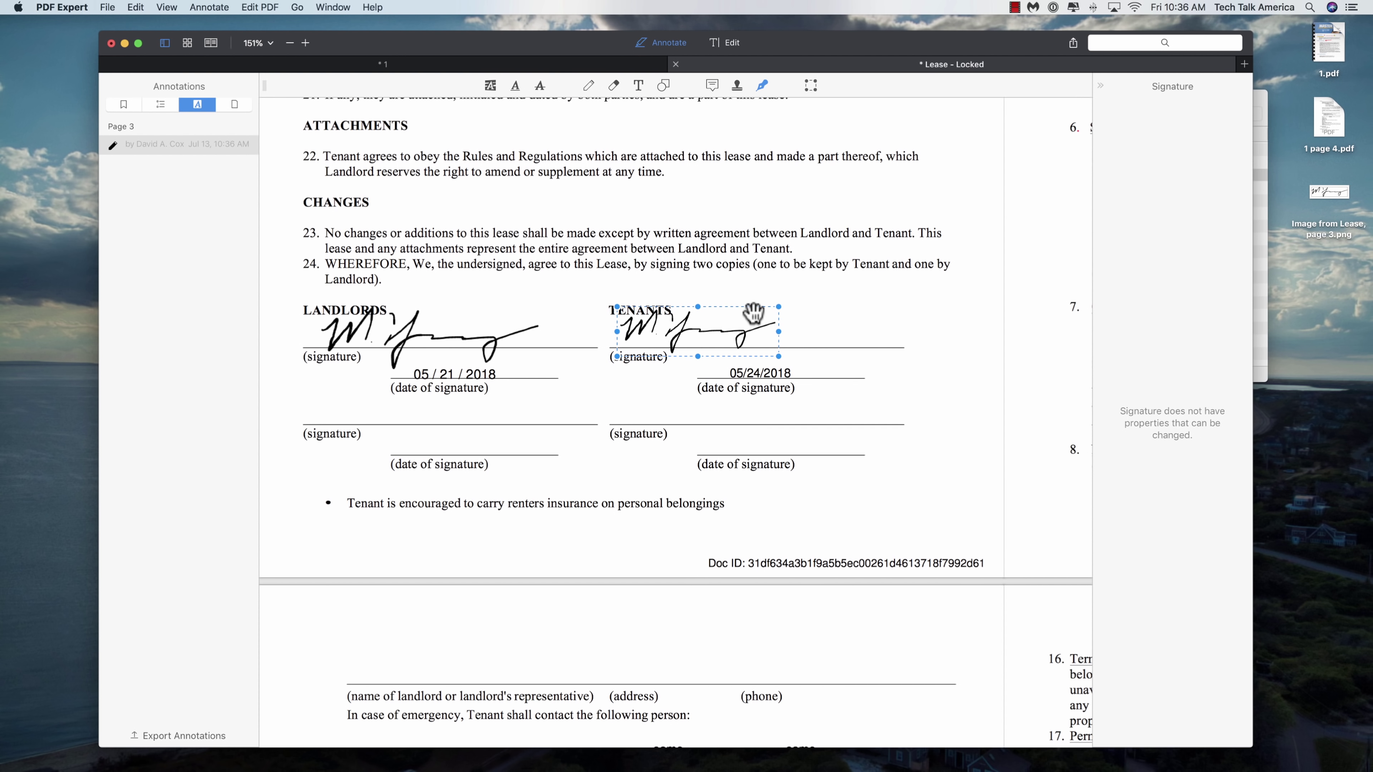
left_click_drag(779, 305, 858, 286)
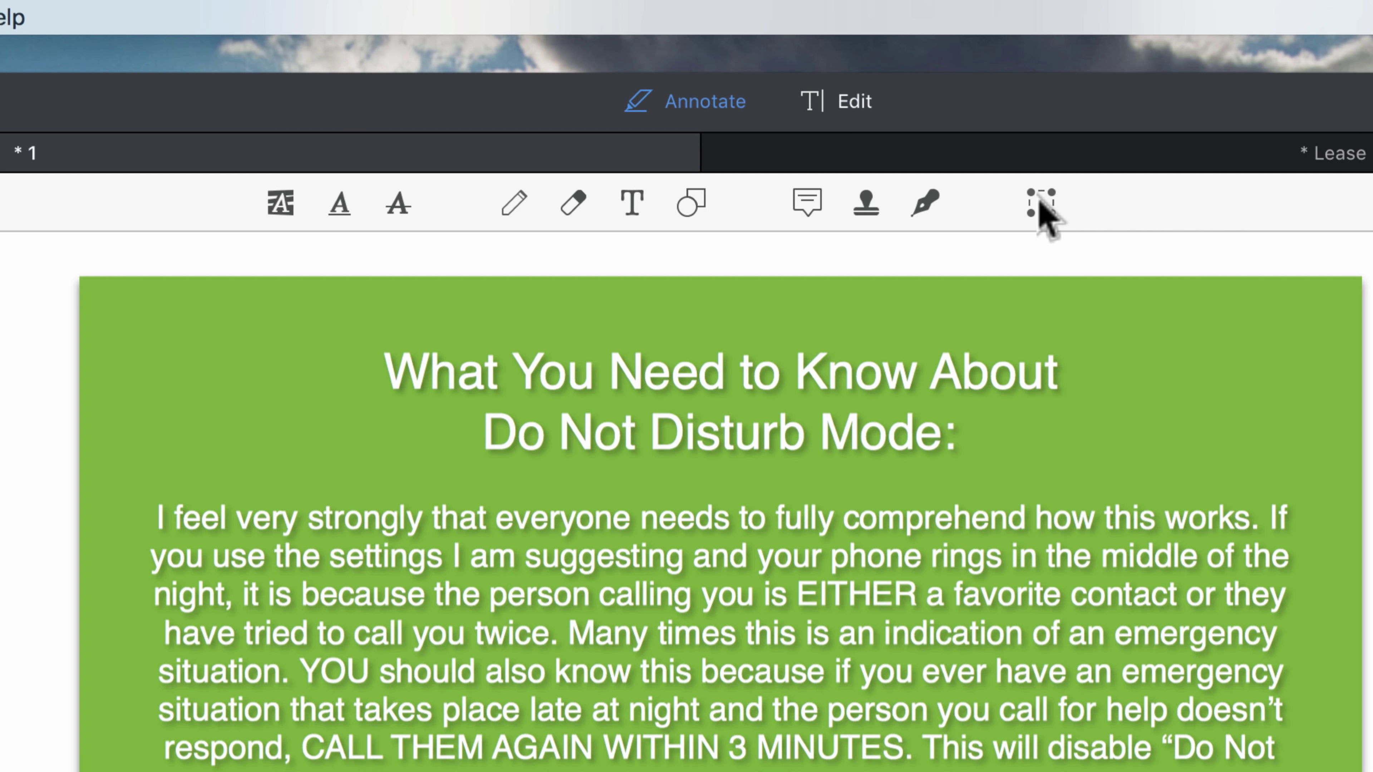
Step: Select the area around the green Do Not Disturb box with content selection and copy it
left_click(1039, 197)
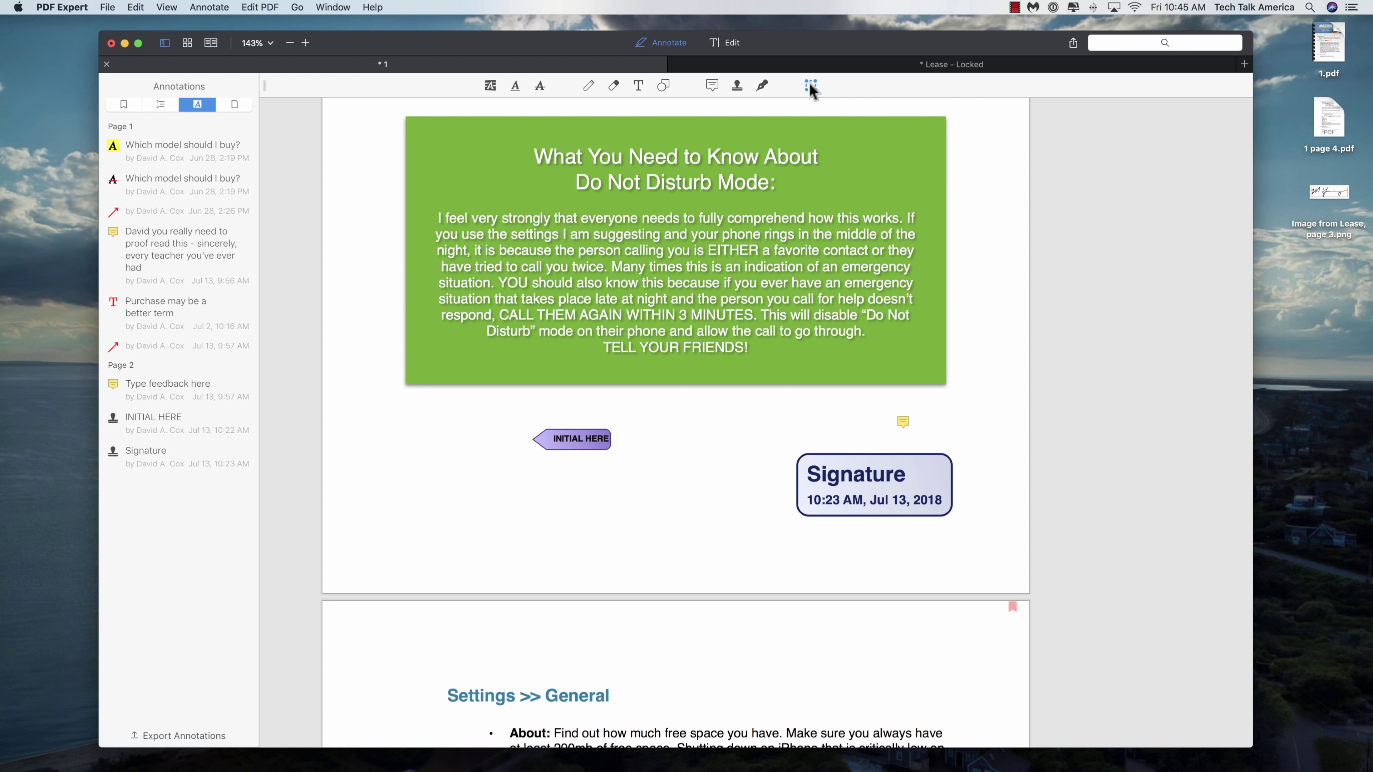
left_click(810, 86)
left_click_drag(957, 107, 395, 397)
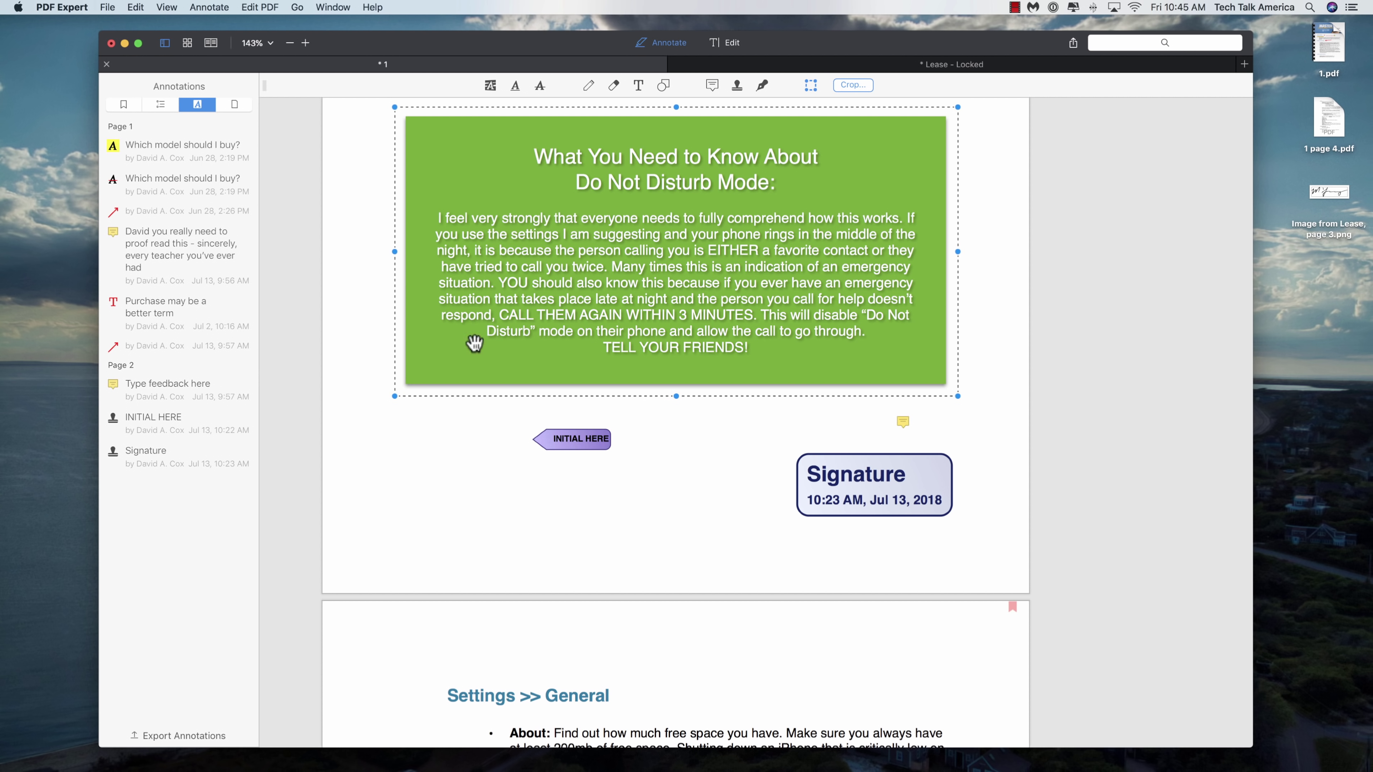
scroll(538, 290, "left", 3)
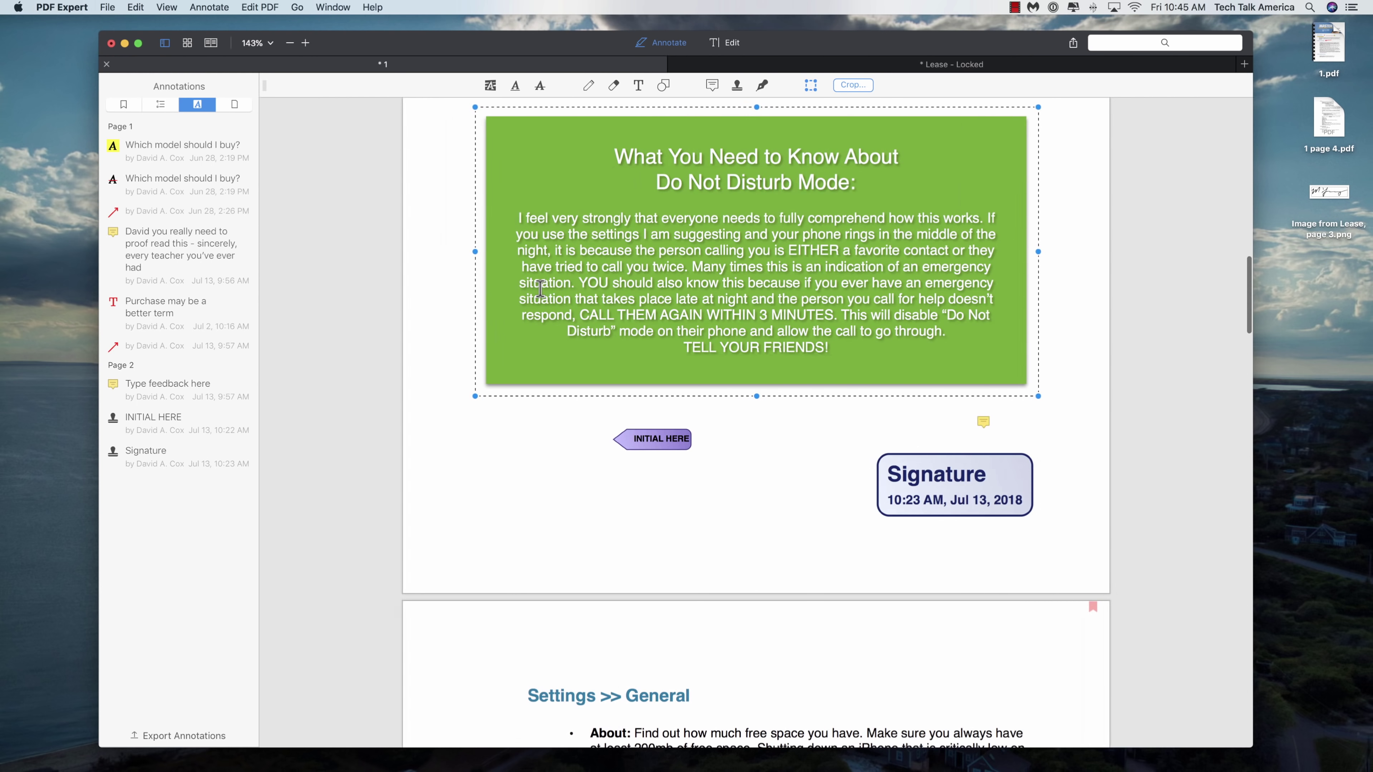
right_click(673, 238)
left_click(692, 246)
Step: Paste the copied area as an image stamp, remove it again, and switch to content editing
key("super+v")
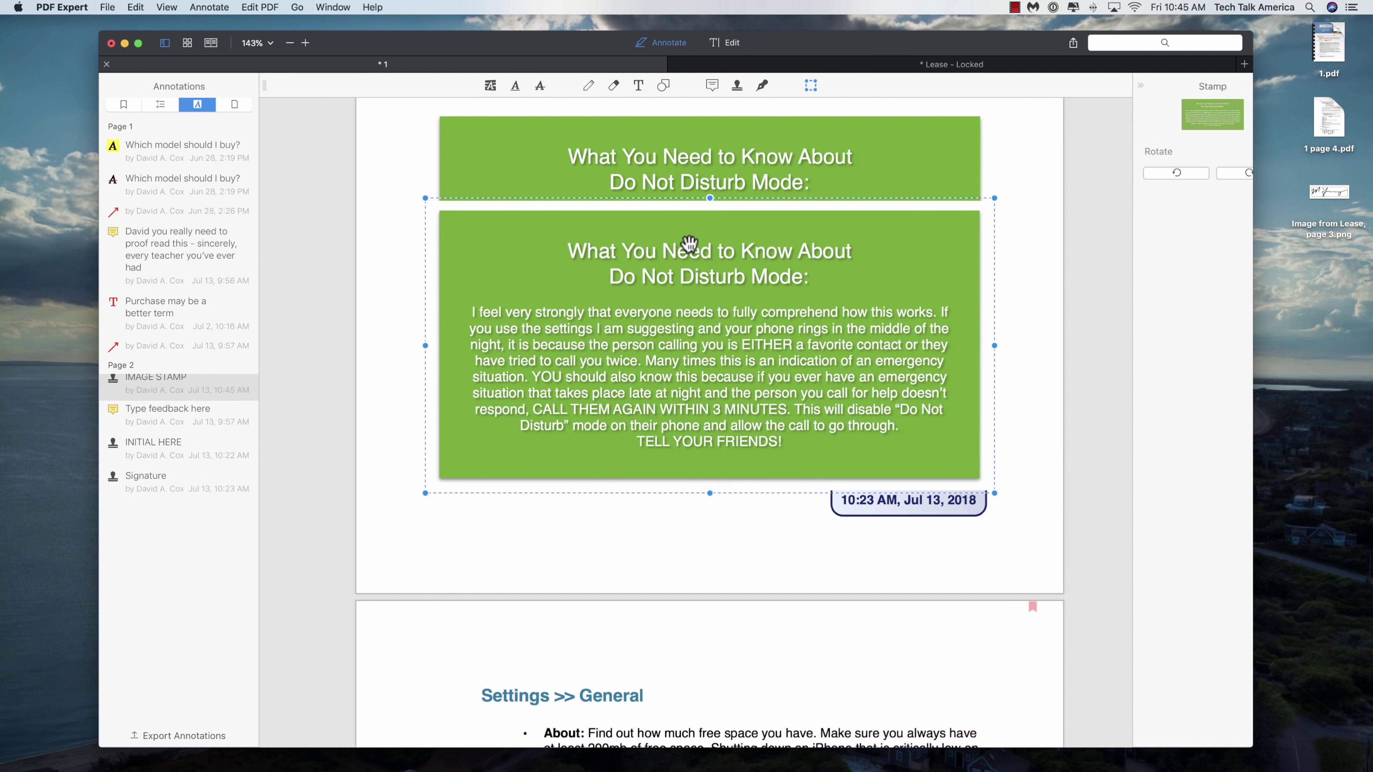
left_click_drag(698, 258, 742, 466)
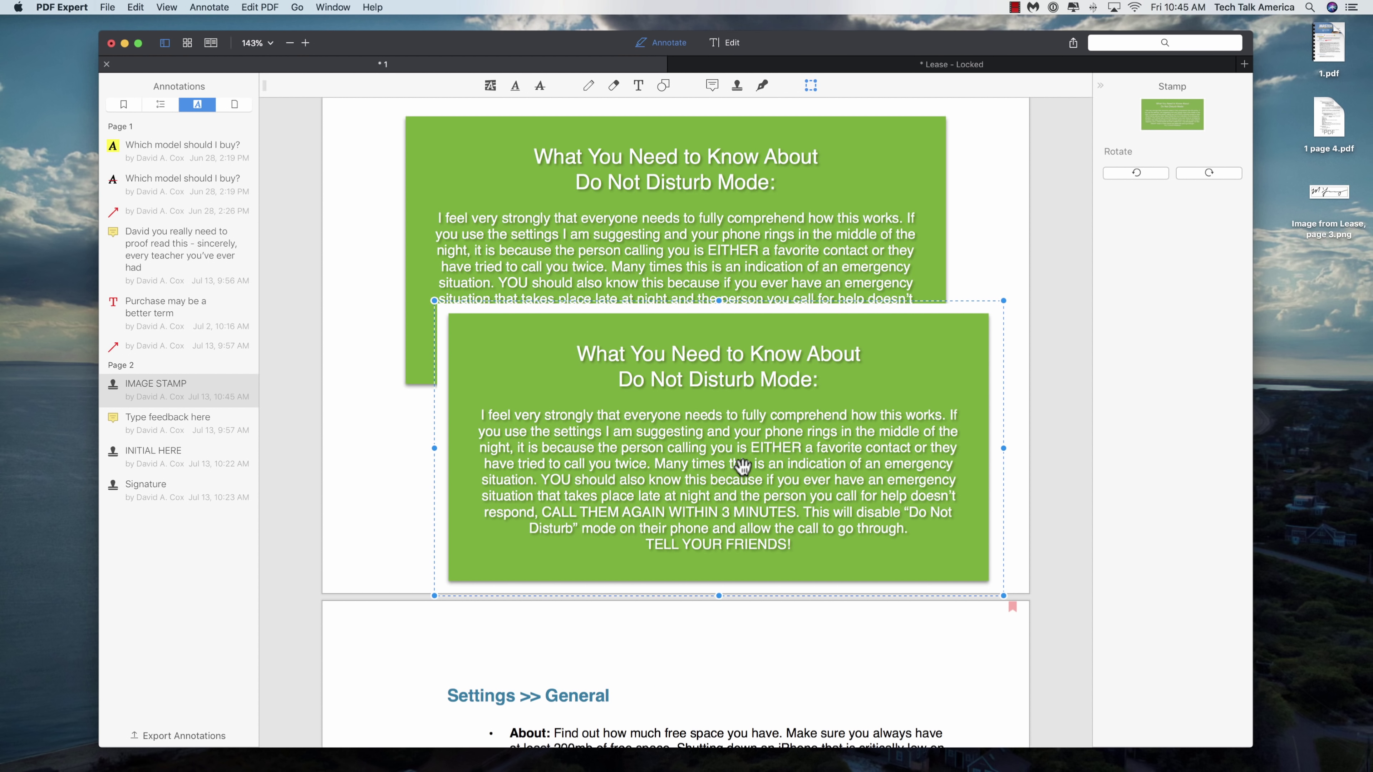
key("Delete")
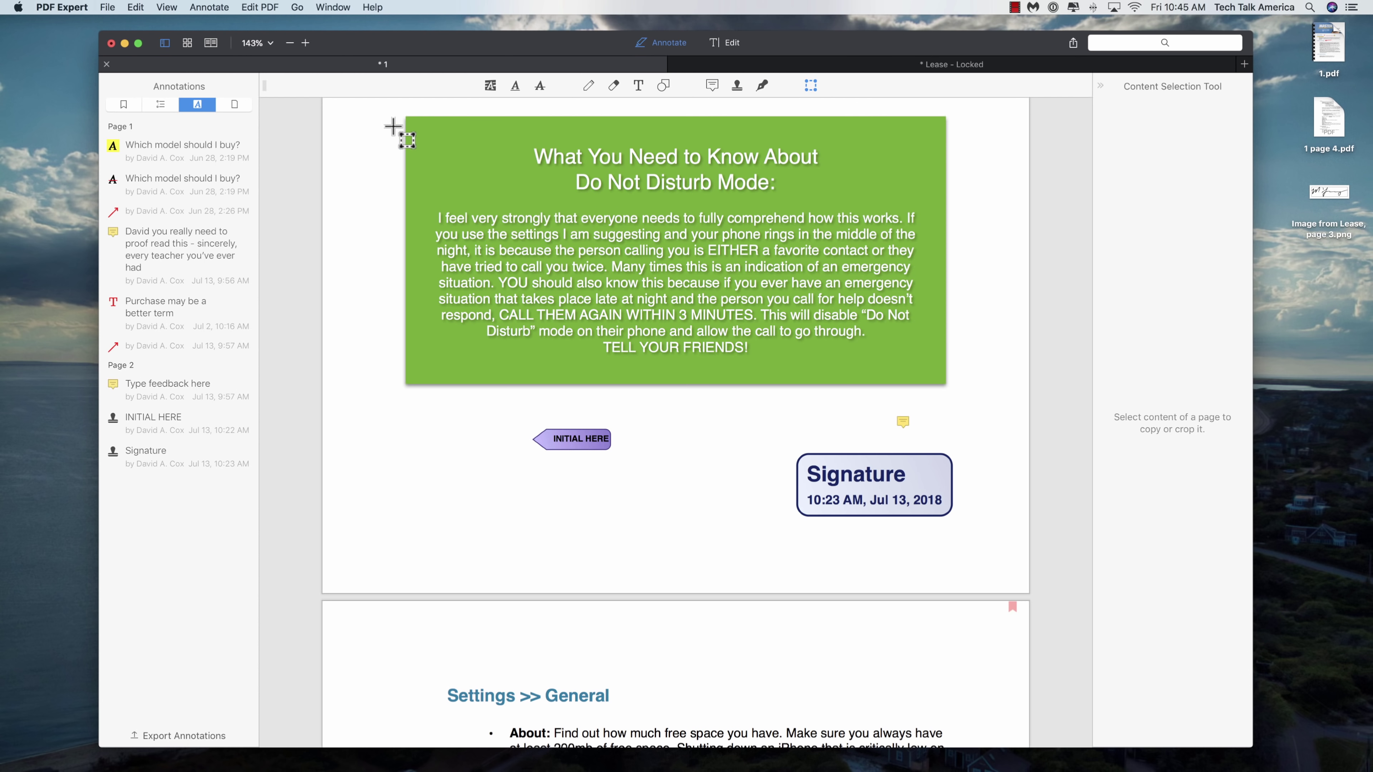
left_click_drag(397, 107, 960, 396)
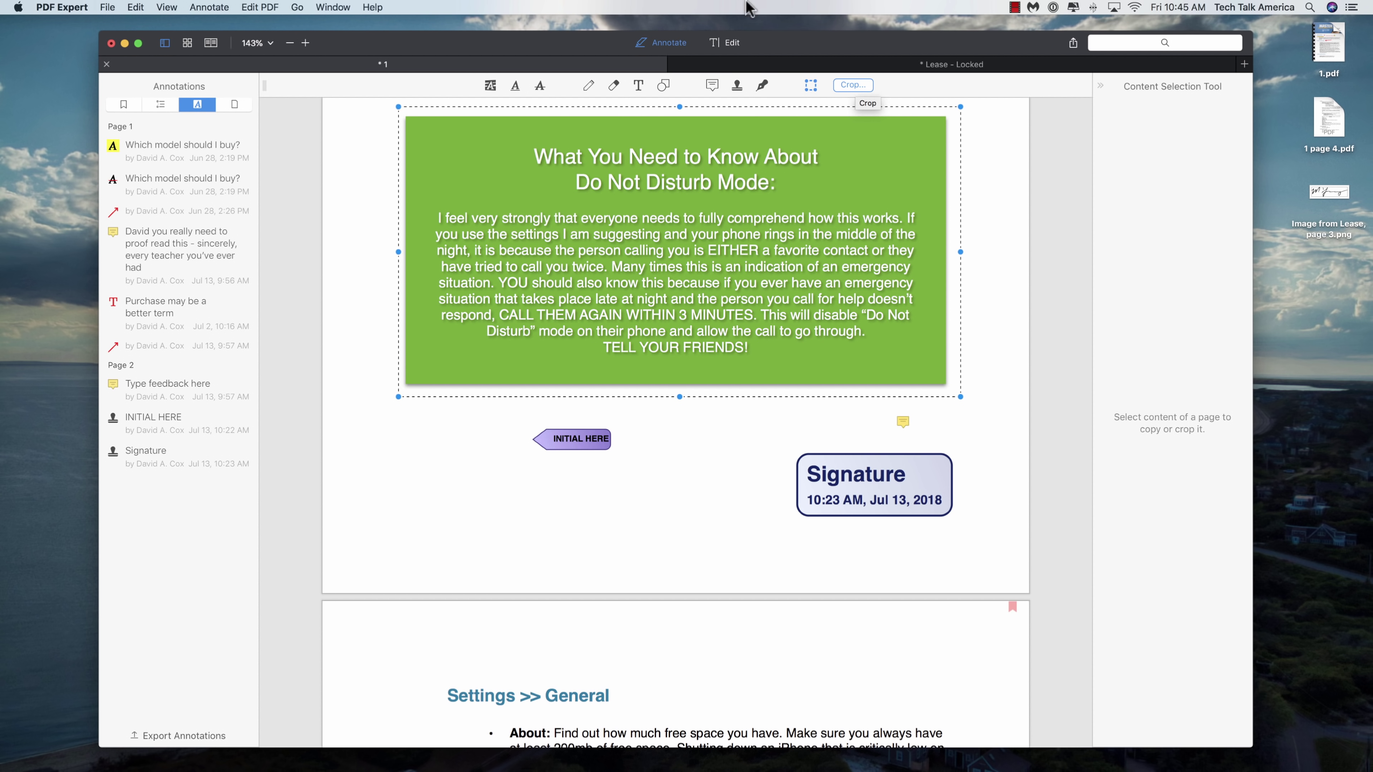
left_click(730, 44)
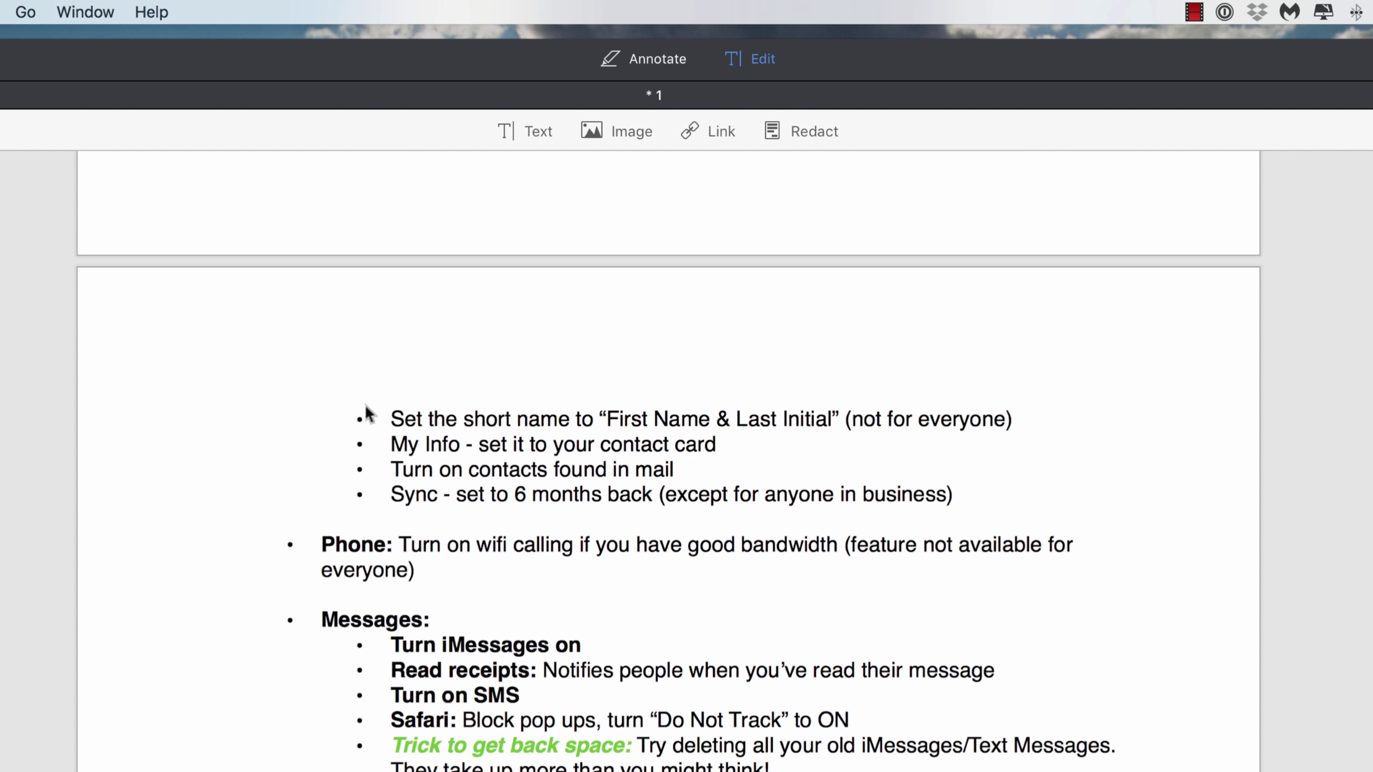
Step: Move the 'Set the short name' bullet line right so it is indented past the bullets below
left_click(371, 421)
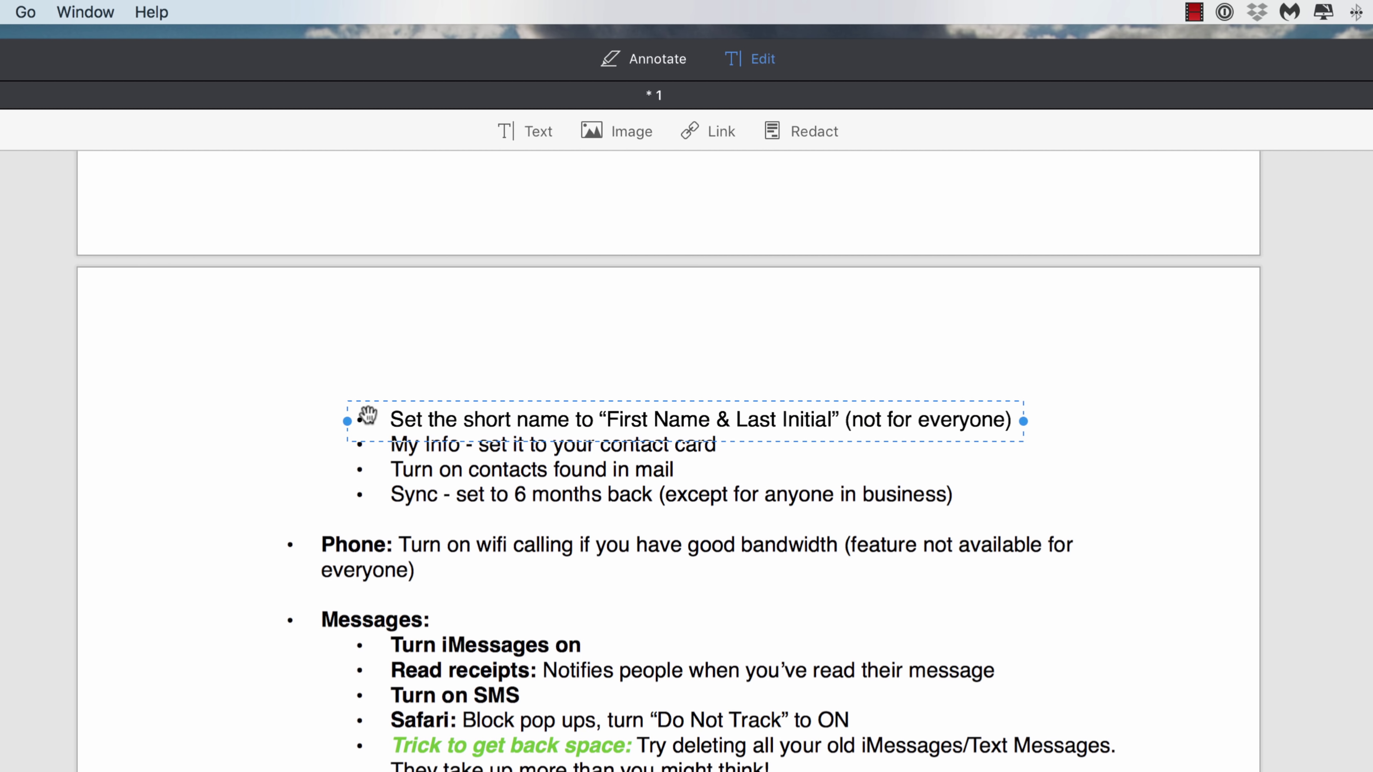
left_click_drag(373, 415, 447, 406)
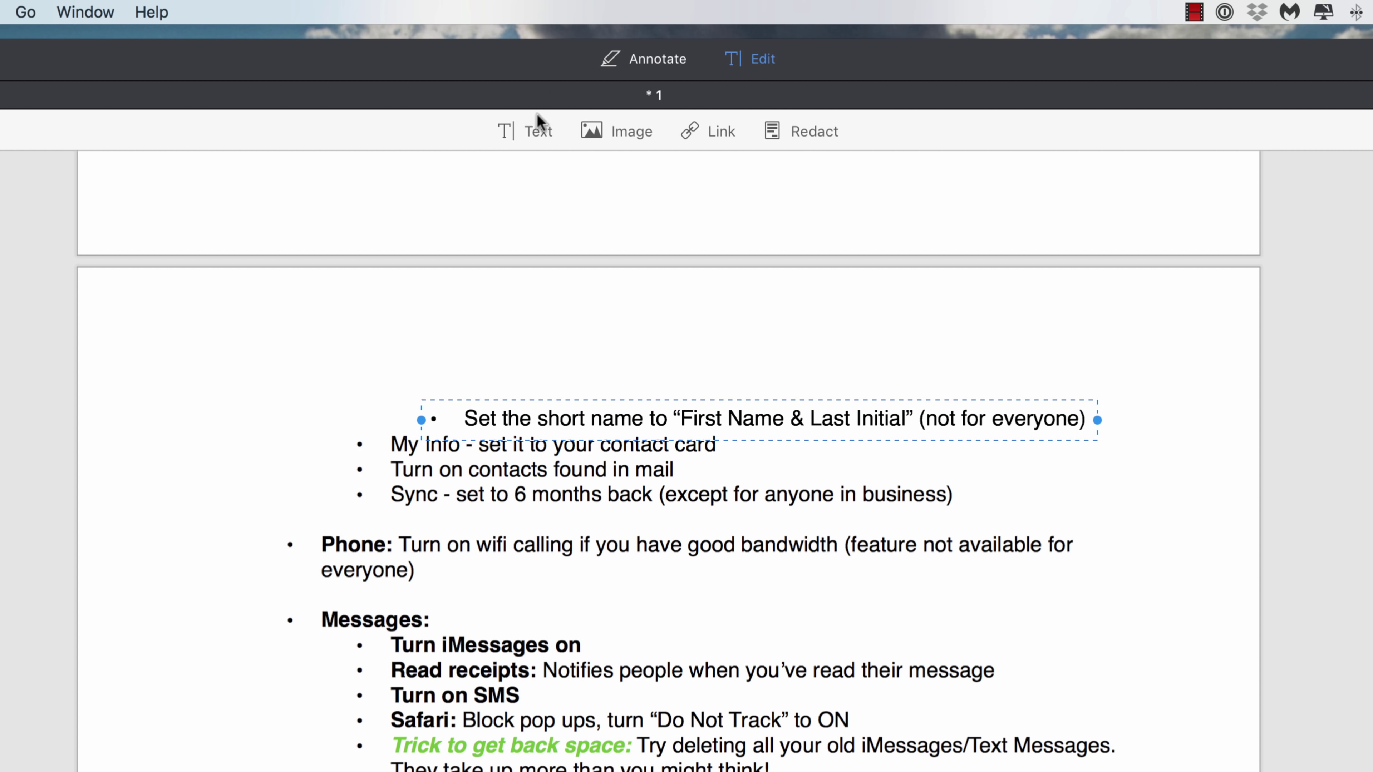
left_click(524, 130)
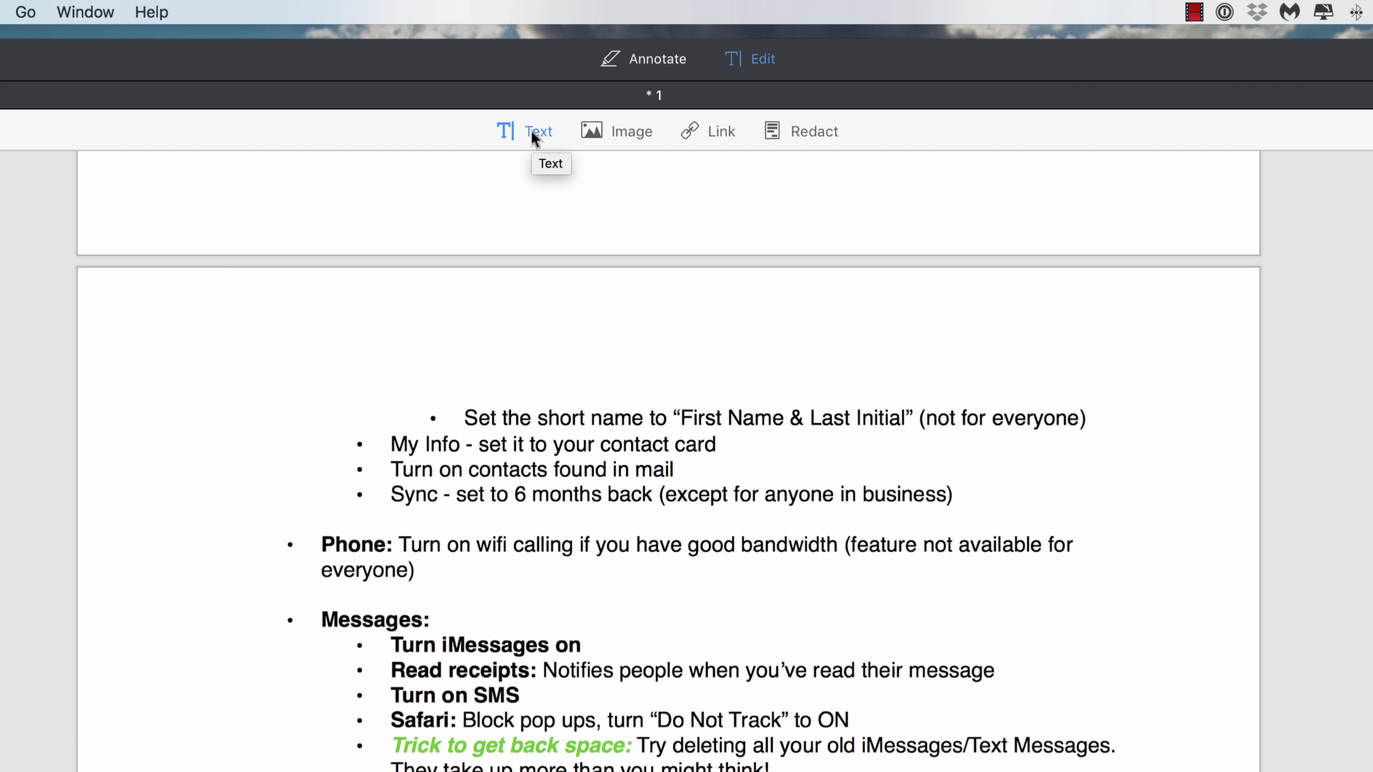
Step: Select the MASTER banner image with the Image tool, then switch to Link editing
left_click(630, 132)
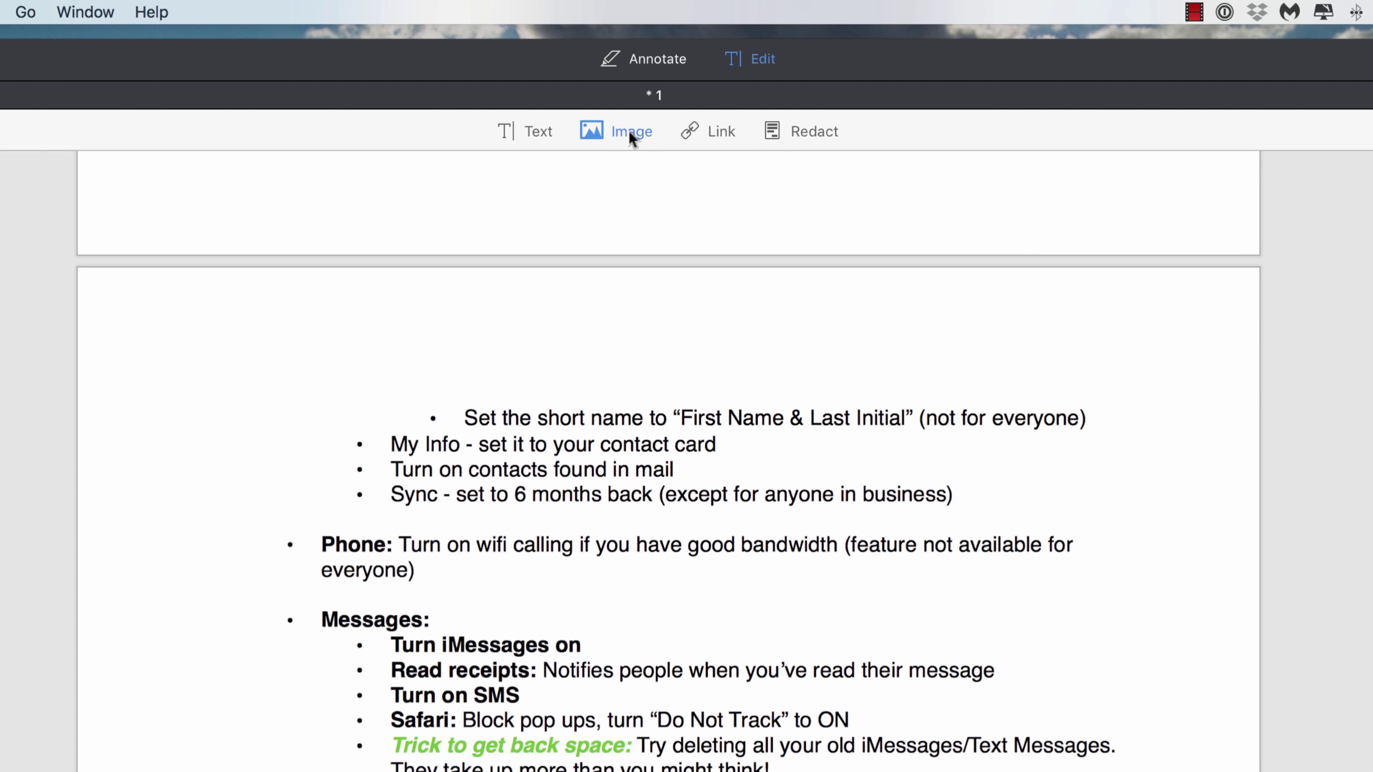
scroll(648, 307, "down", 15)
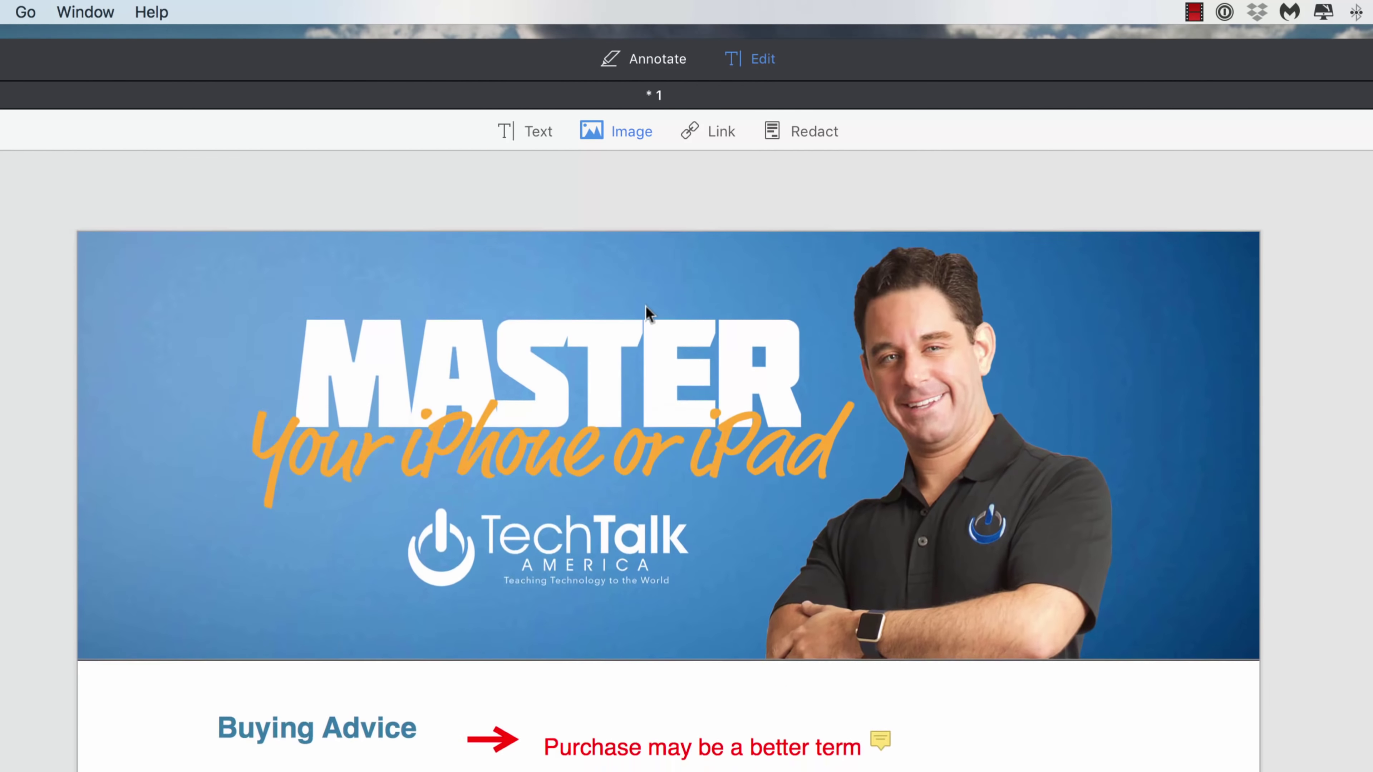
scroll(647, 310, "down", 2)
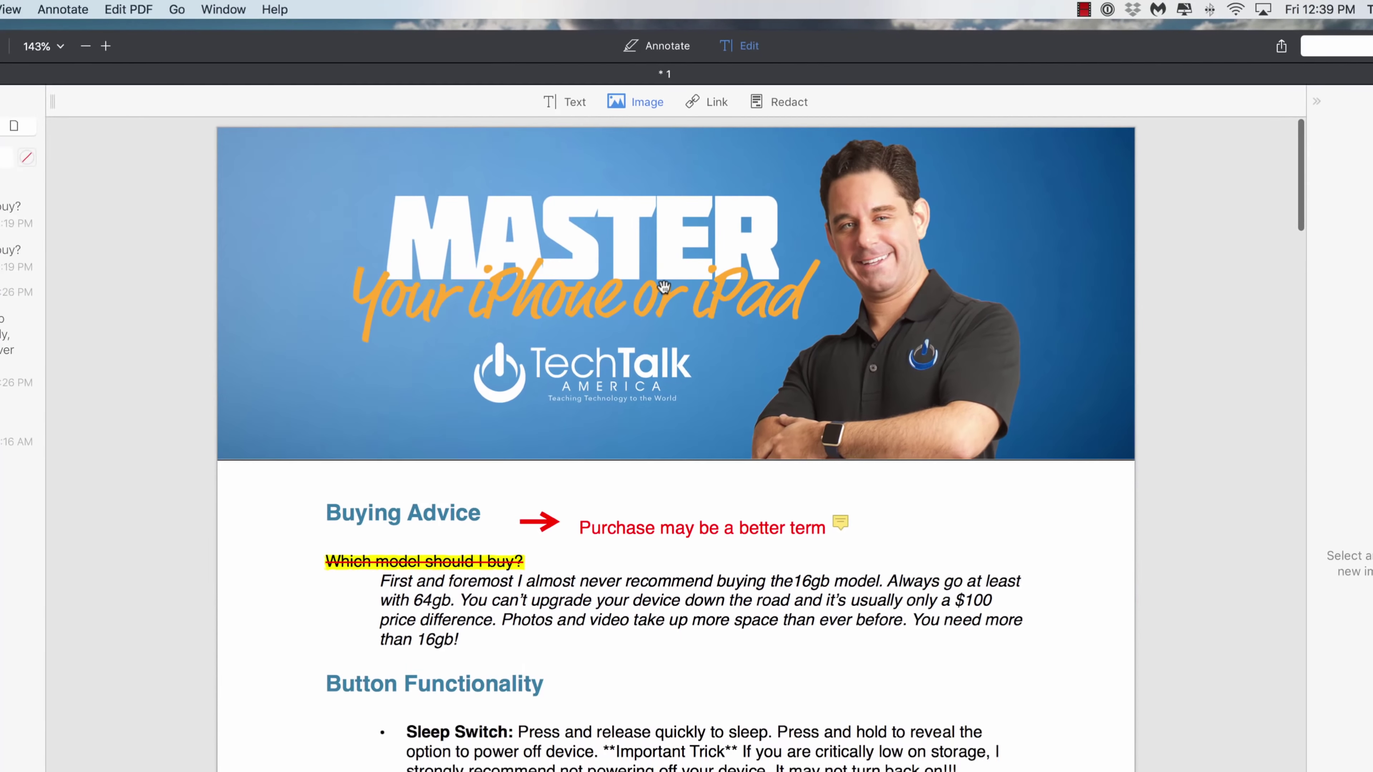
left_click(664, 287)
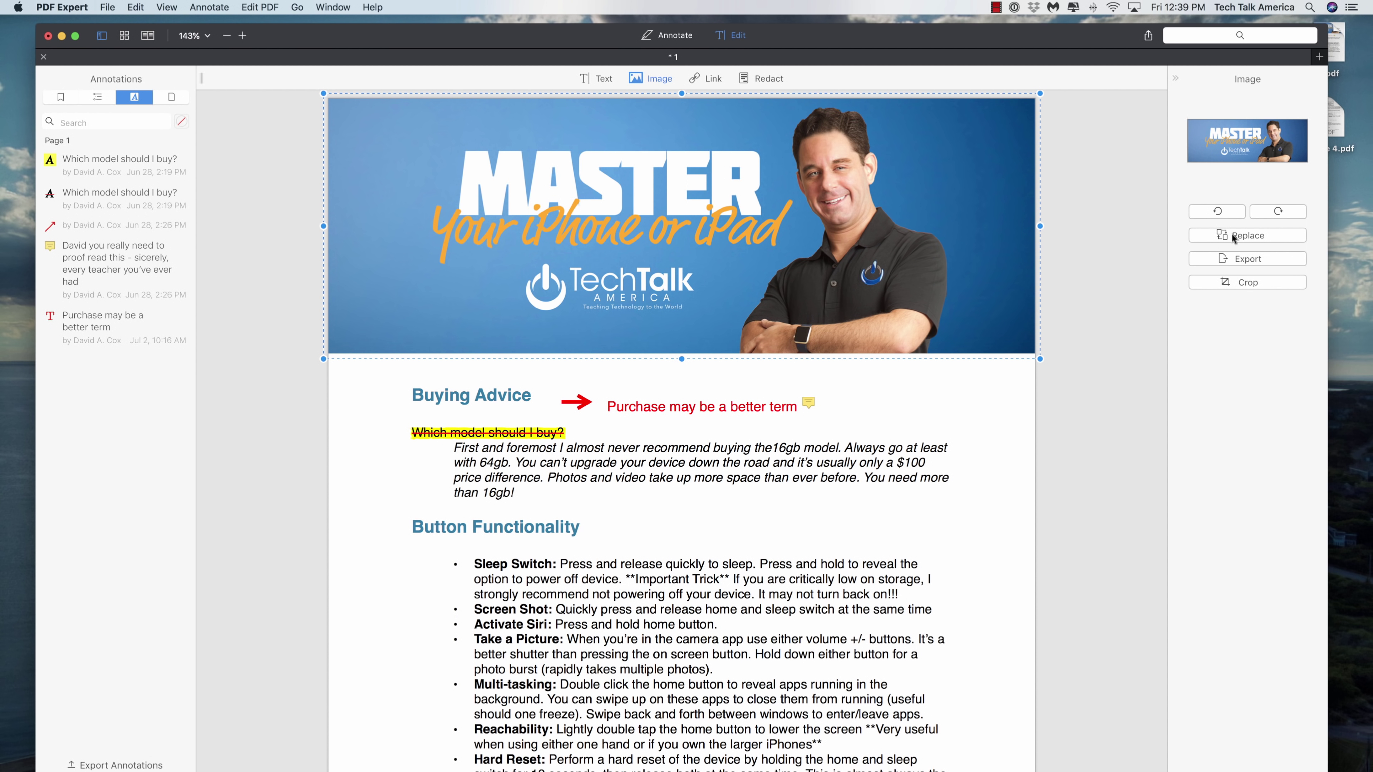
left_click(707, 81)
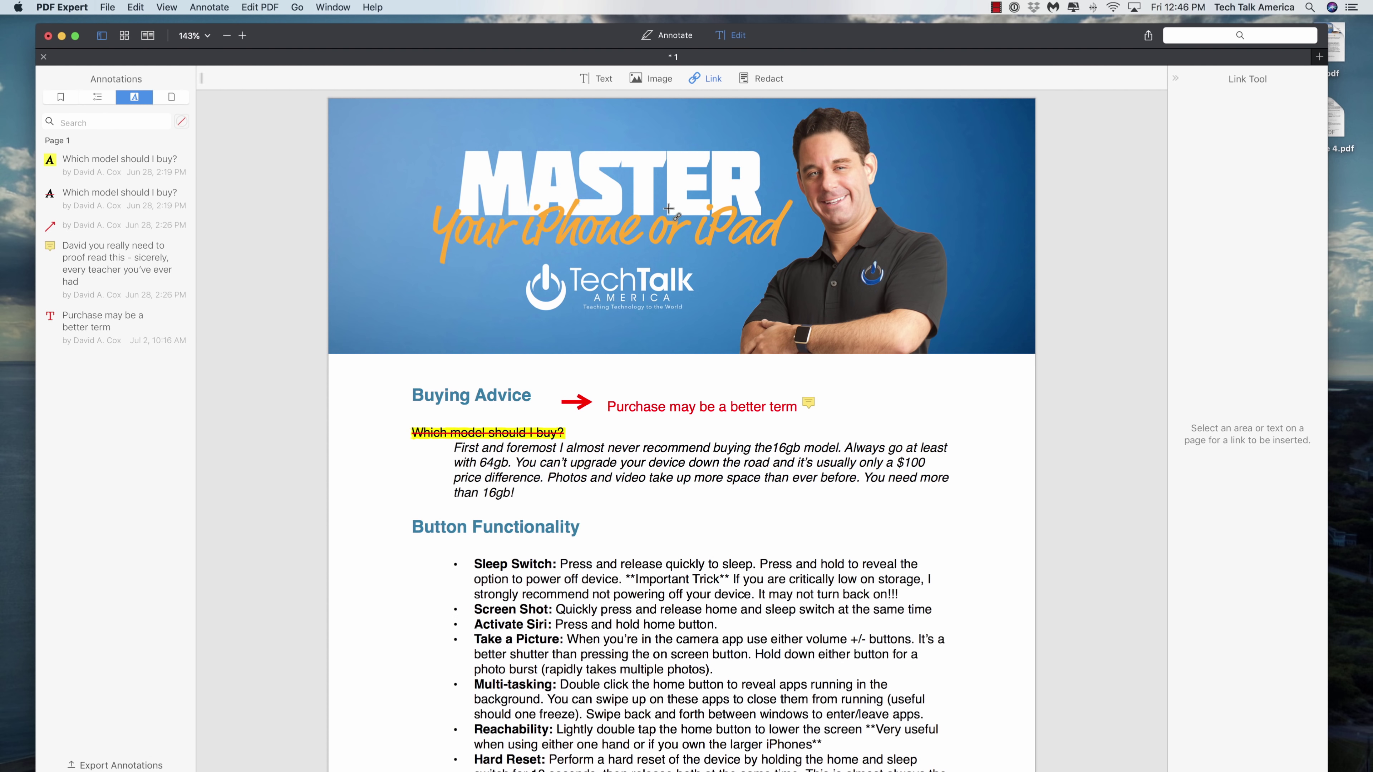
Step: Change the USA Link on the Product Links page from 'to Web' to 'to Page'
scroll(635, 532, "down", 20)
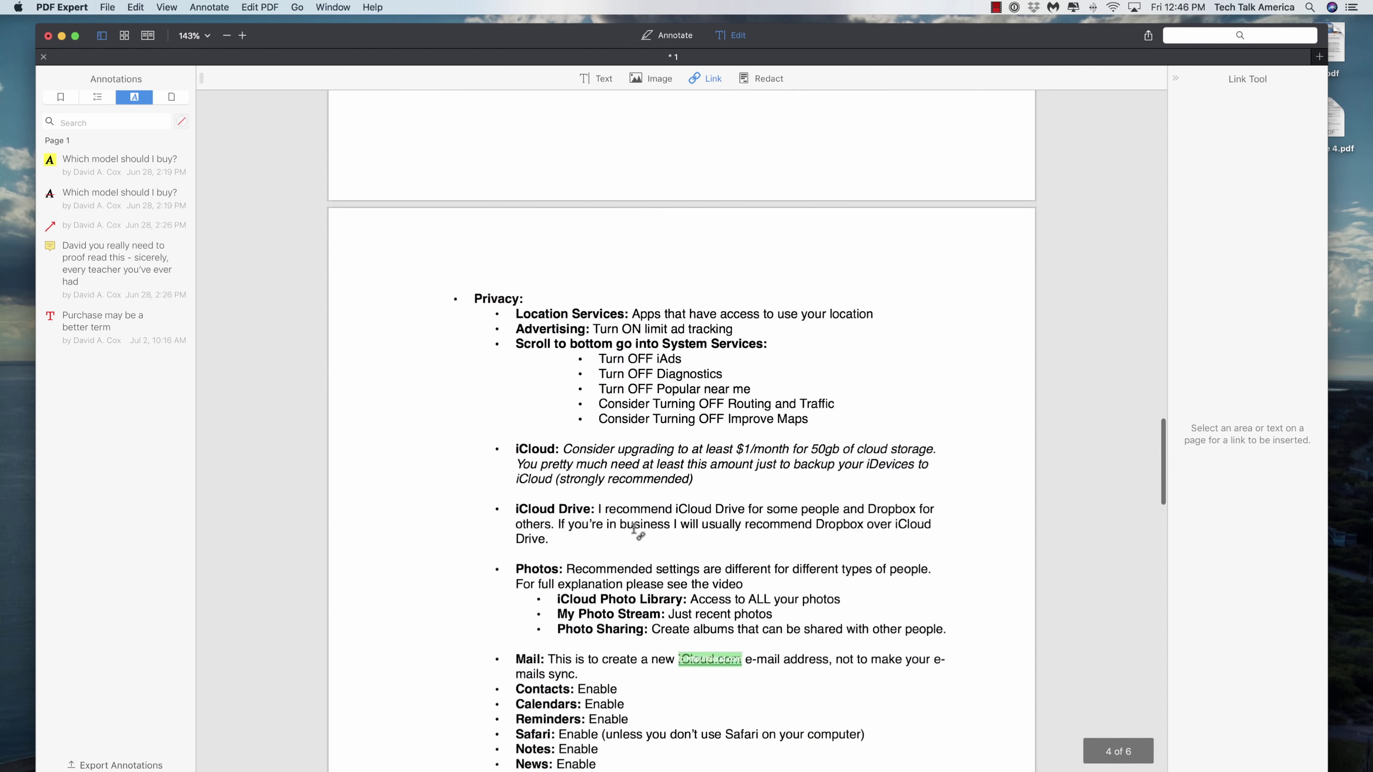
scroll(635, 533, "down", 10)
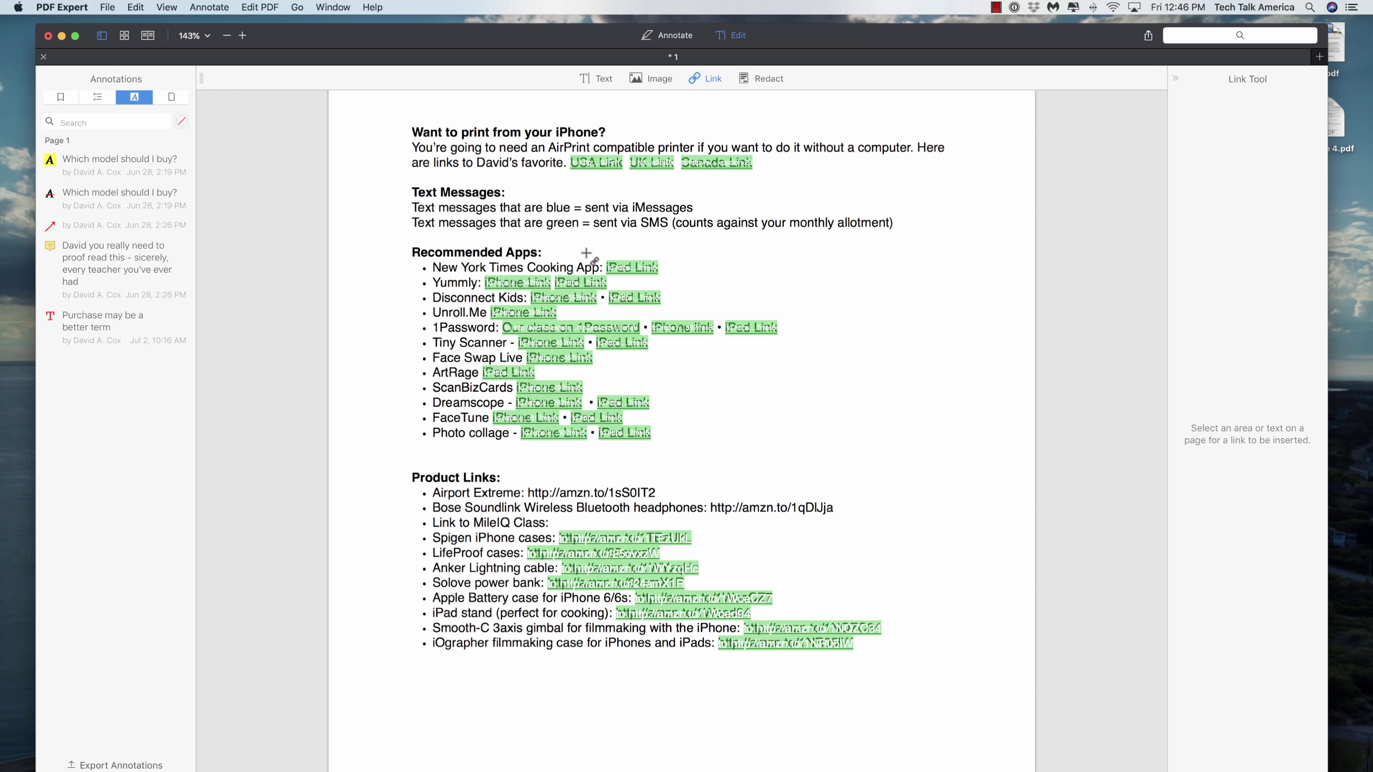
left_click(604, 161)
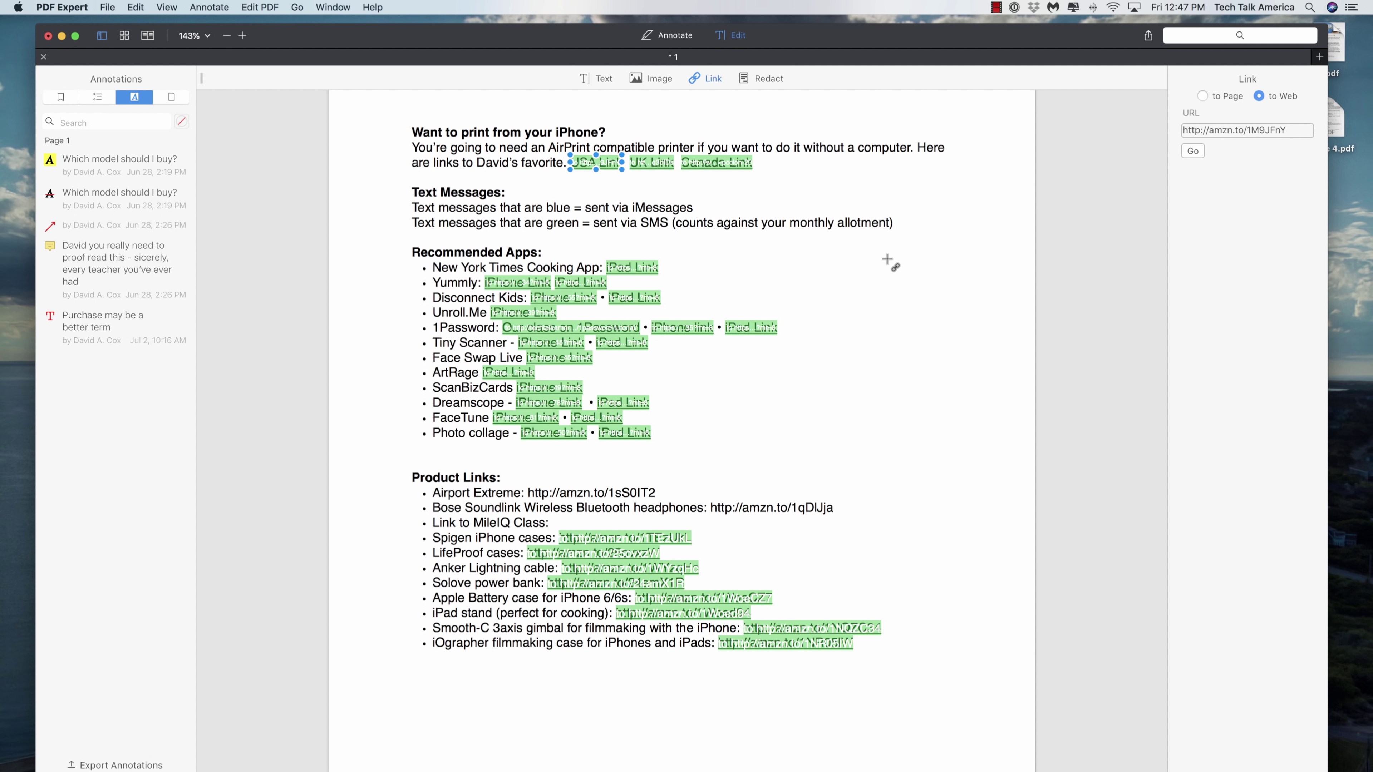
left_click(1203, 96)
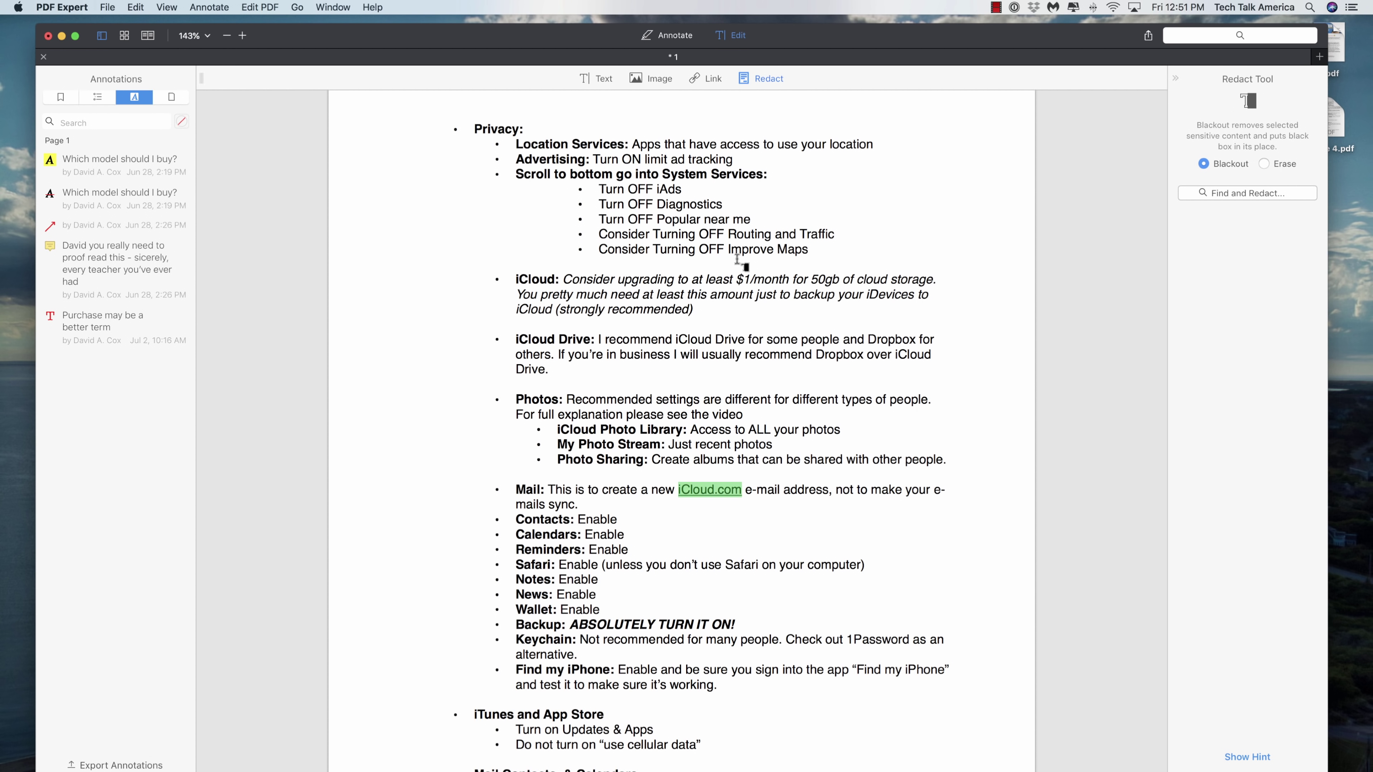
Step: Search for 'enable' with Find and Redact and black out all matches
scroll(622, 470, "down", 2)
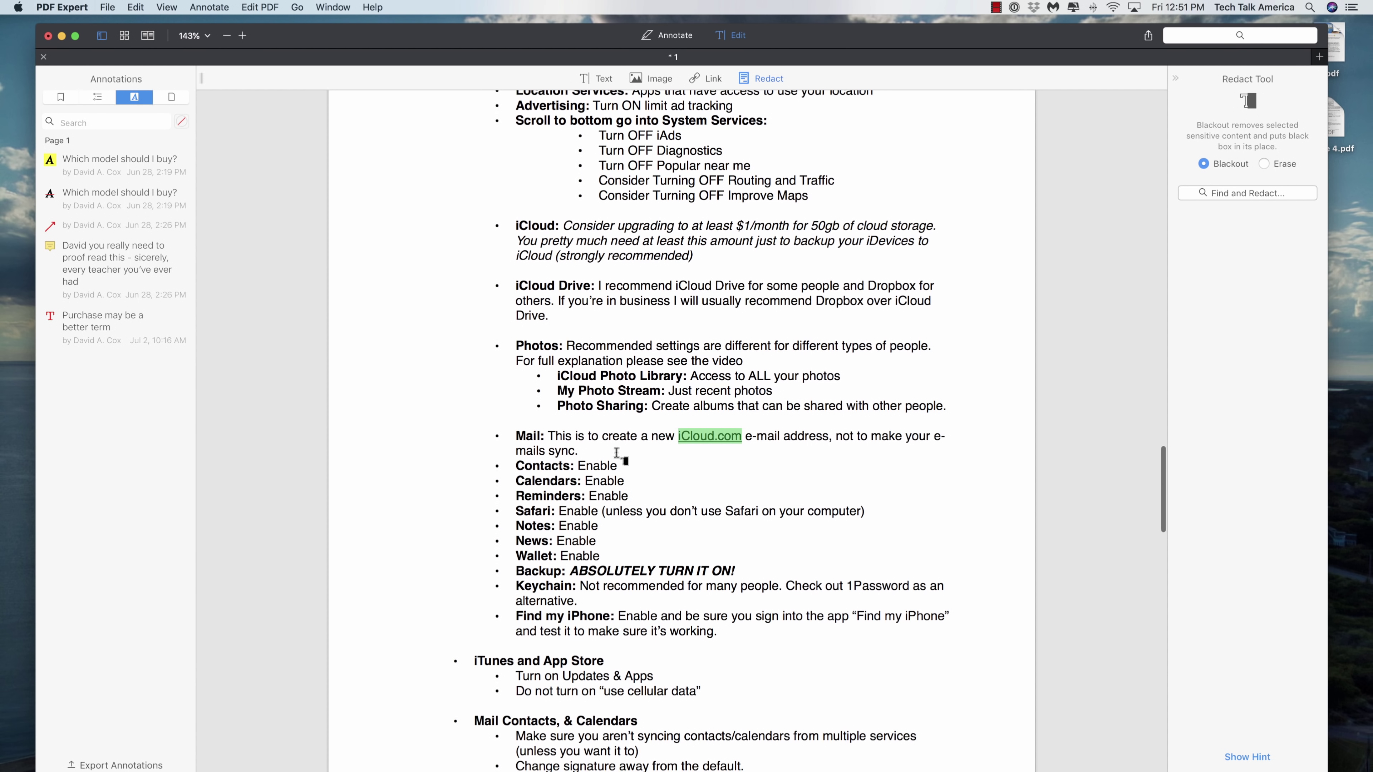
left_click(1280, 196)
type("enable")
key("Return")
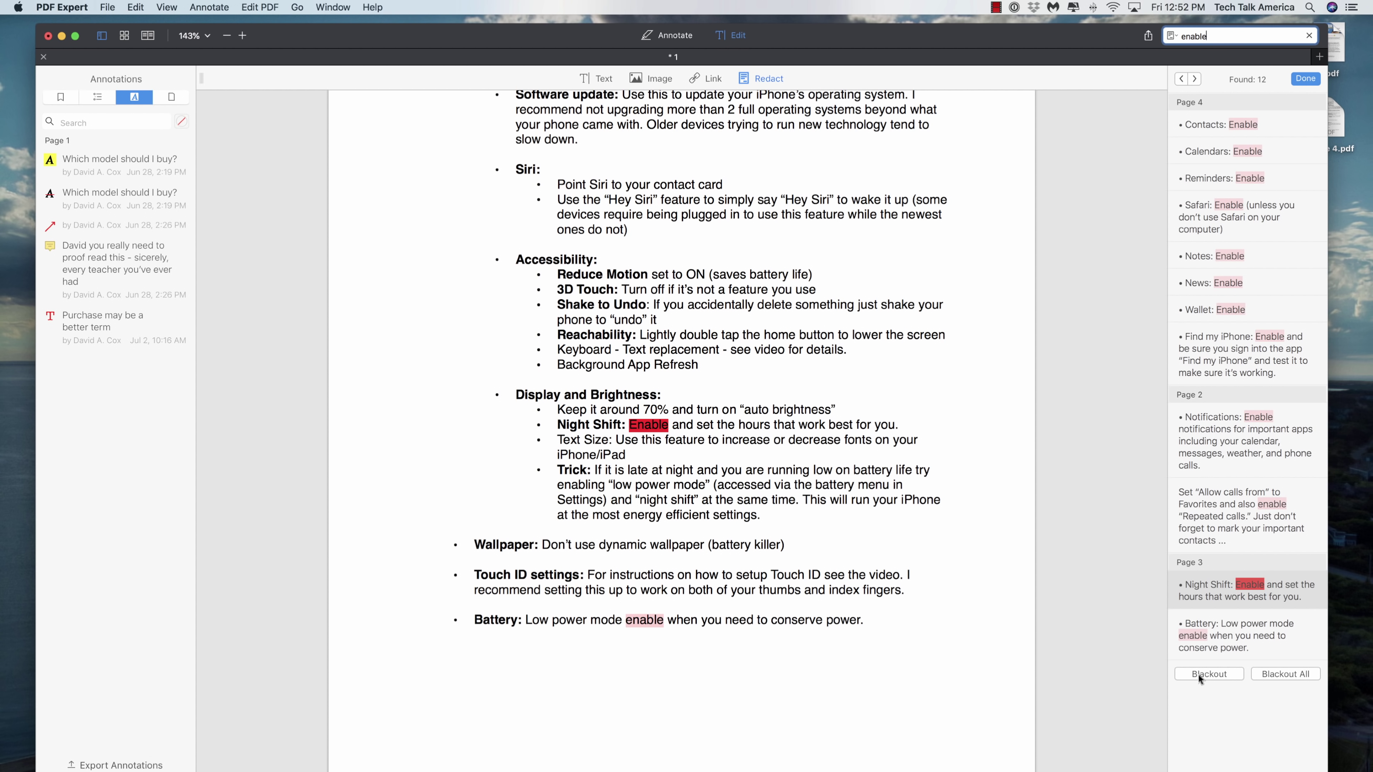
left_click(1297, 675)
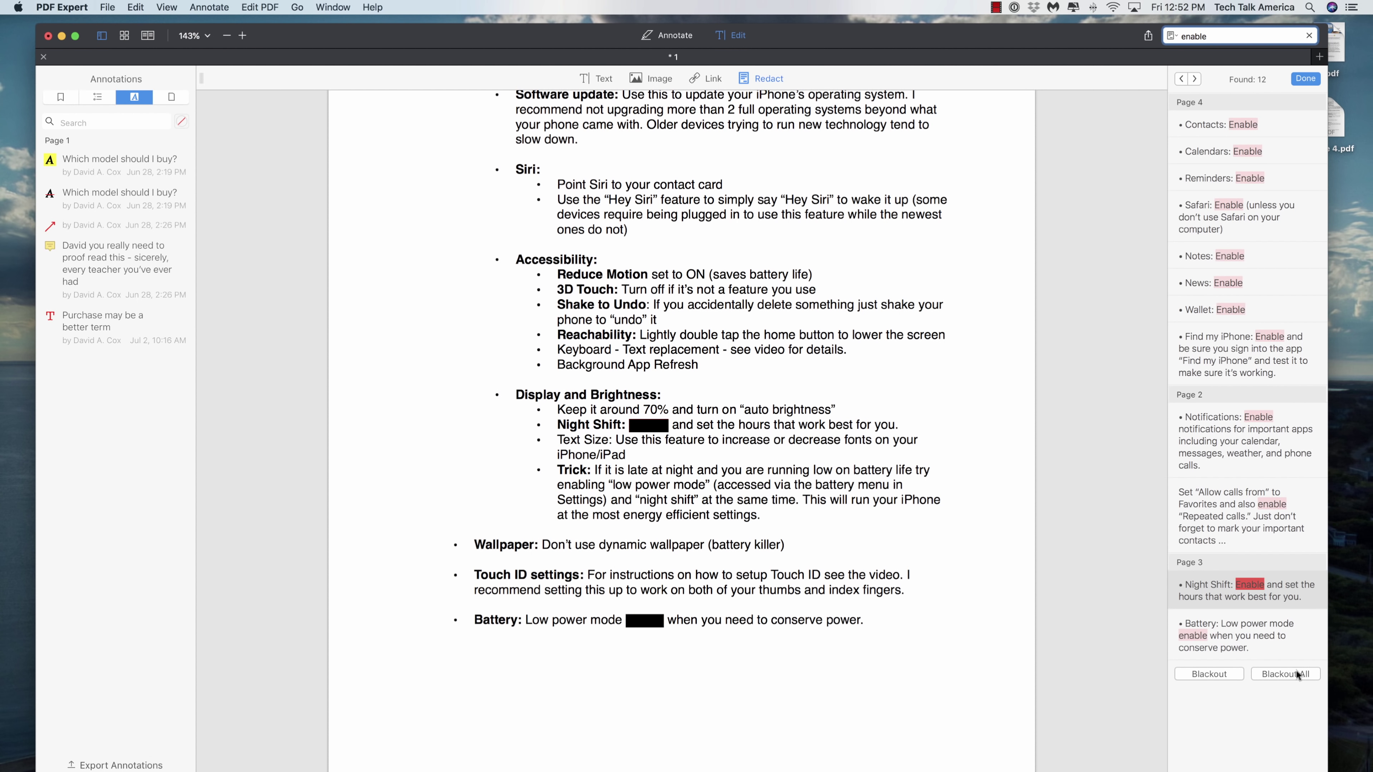
scroll(937, 541, "down", 20)
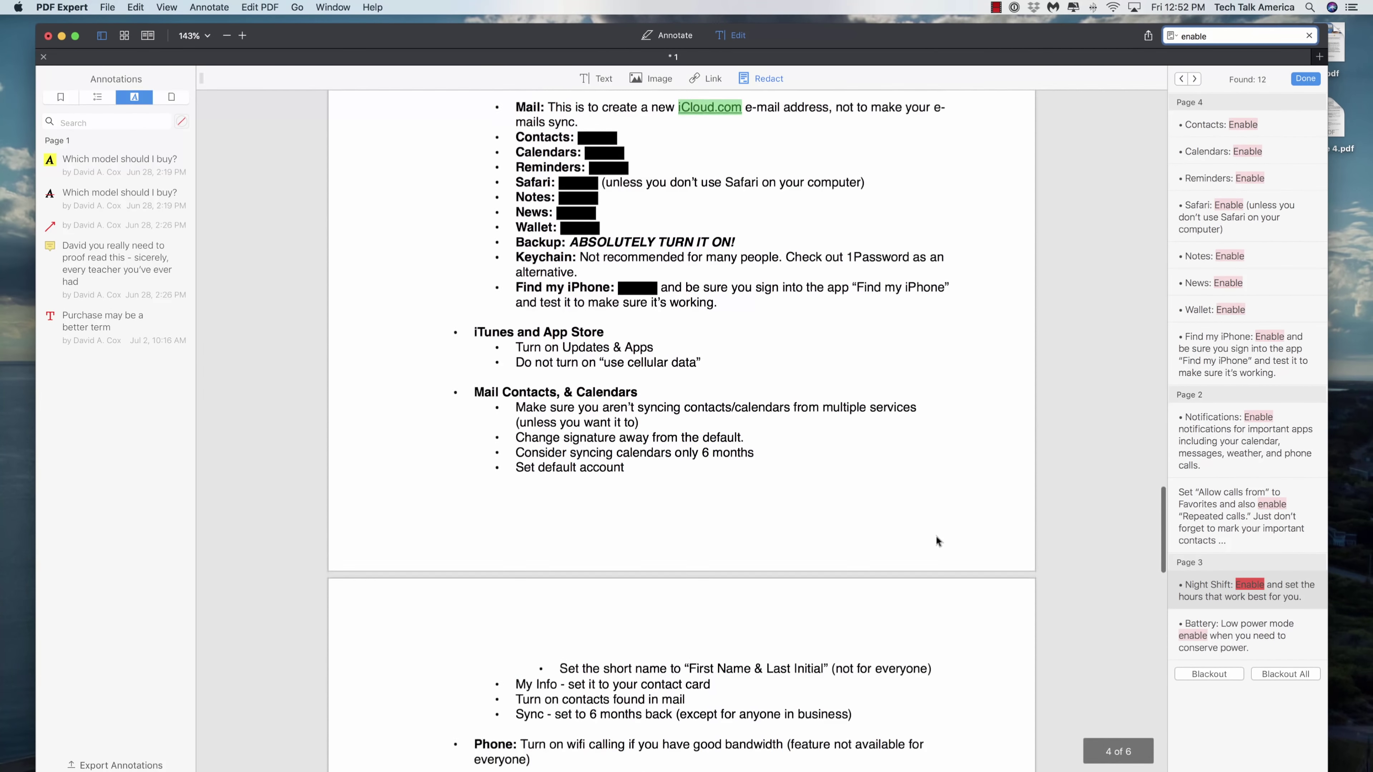
scroll(936, 541, "up", 3)
scroll(937, 541, "down", 1)
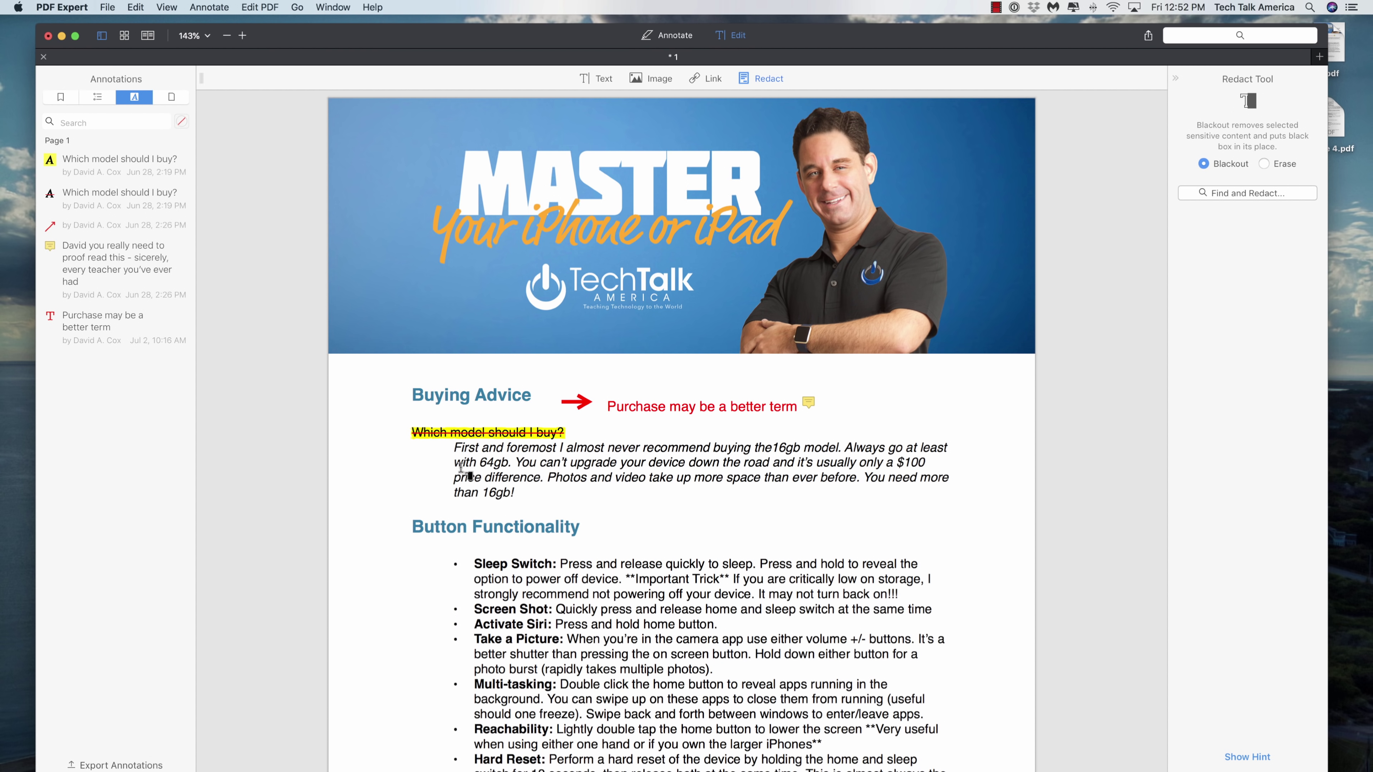
Step: Erase the italic paragraph under Buying Advice using Redact's Erase mode instead of Blackout
left_click_drag(453, 447, 517, 493)
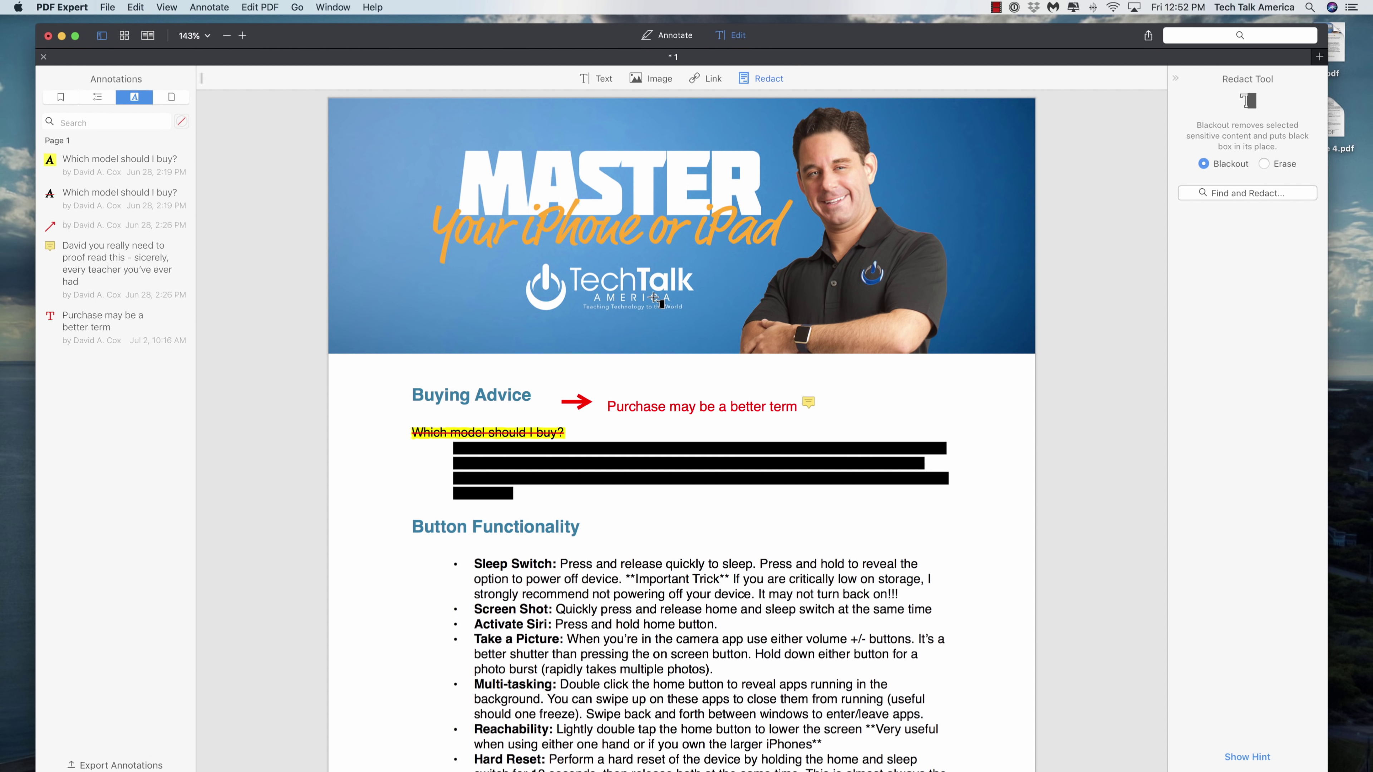
key("super+z")
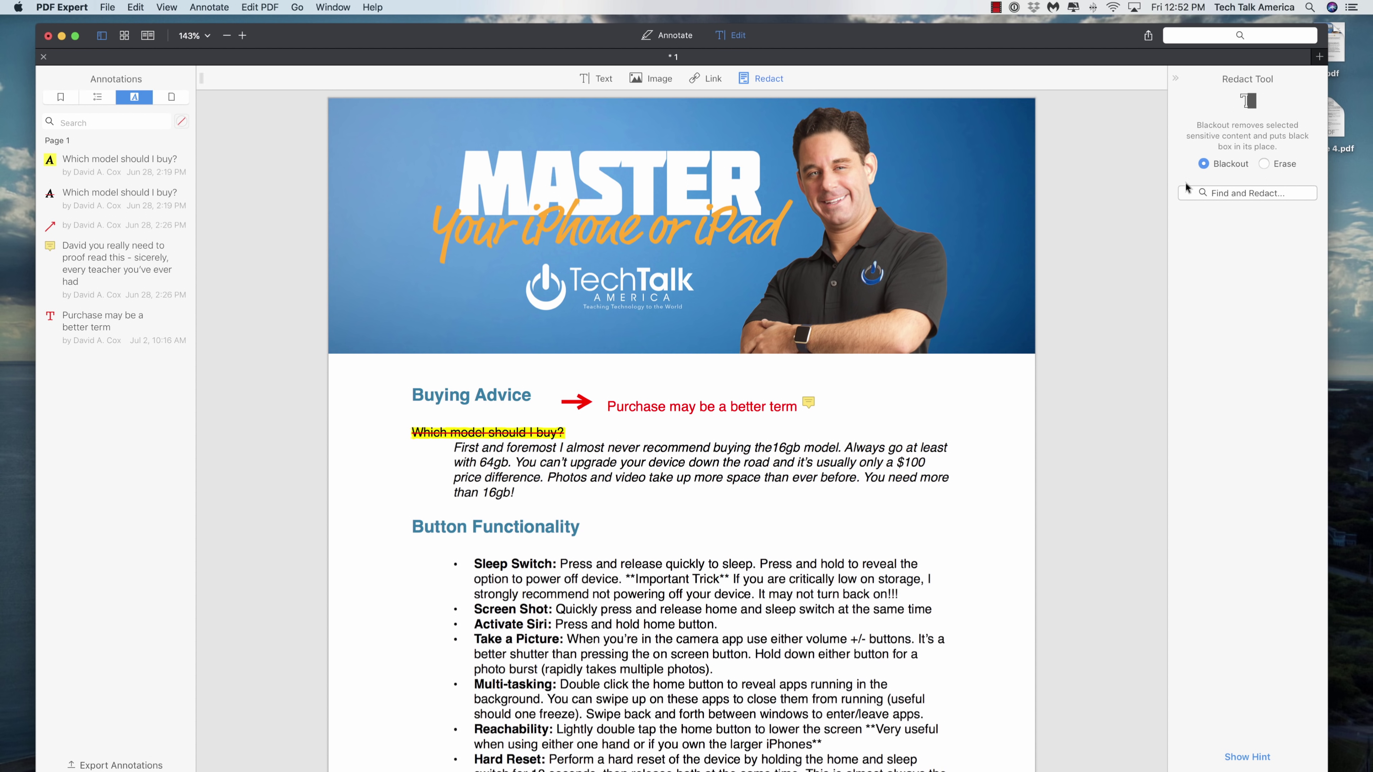
left_click(1265, 164)
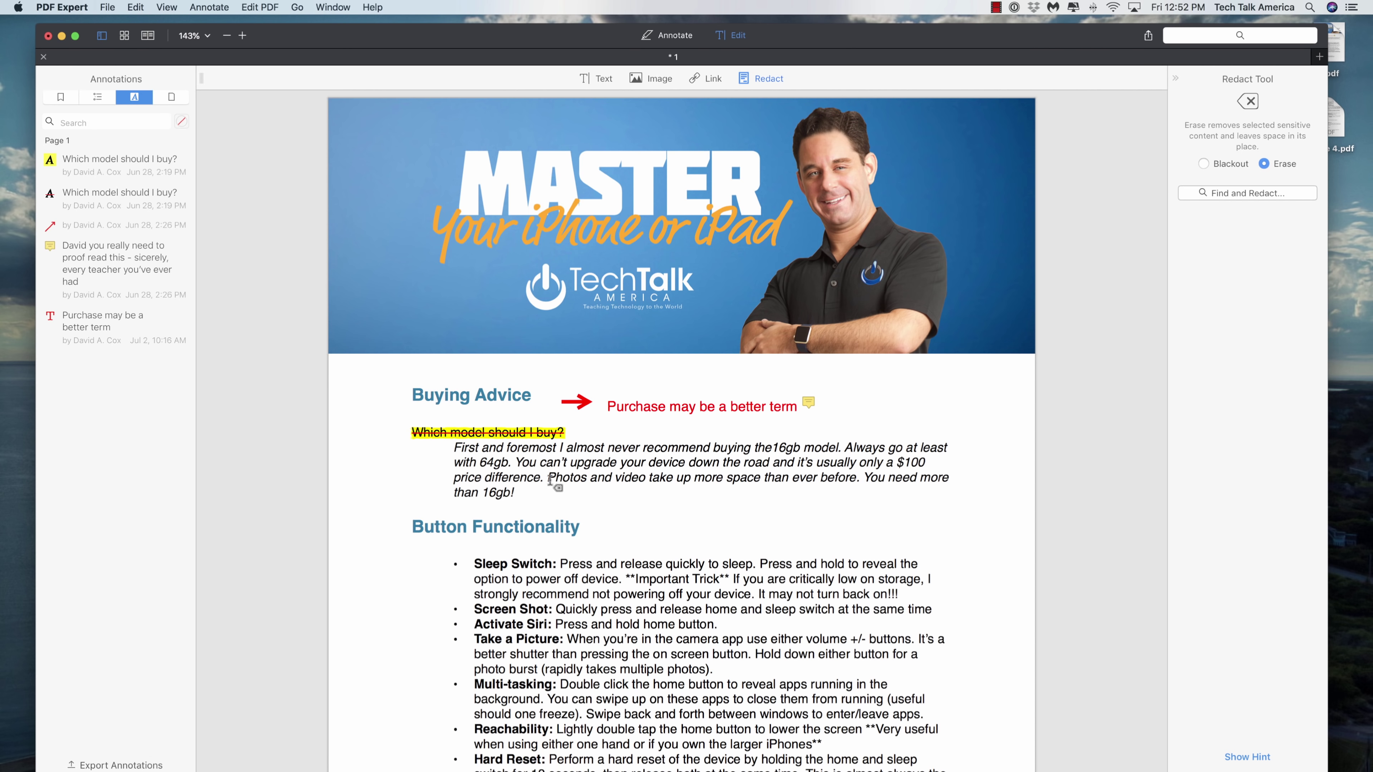
mouse_move(520, 492)
left_mouse_down()
mouse_move(451, 469)
mouse_move(444, 453)
left_mouse_up()
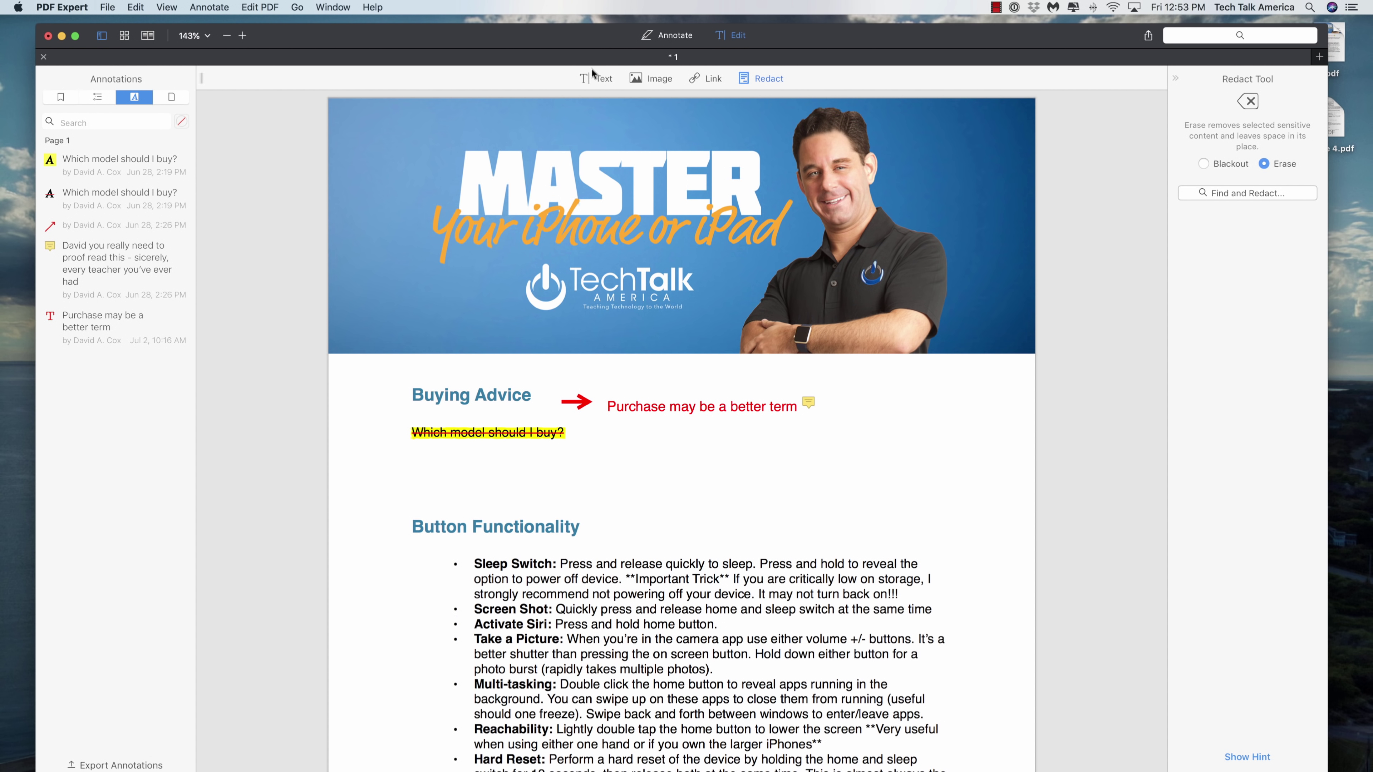
left_click(599, 81)
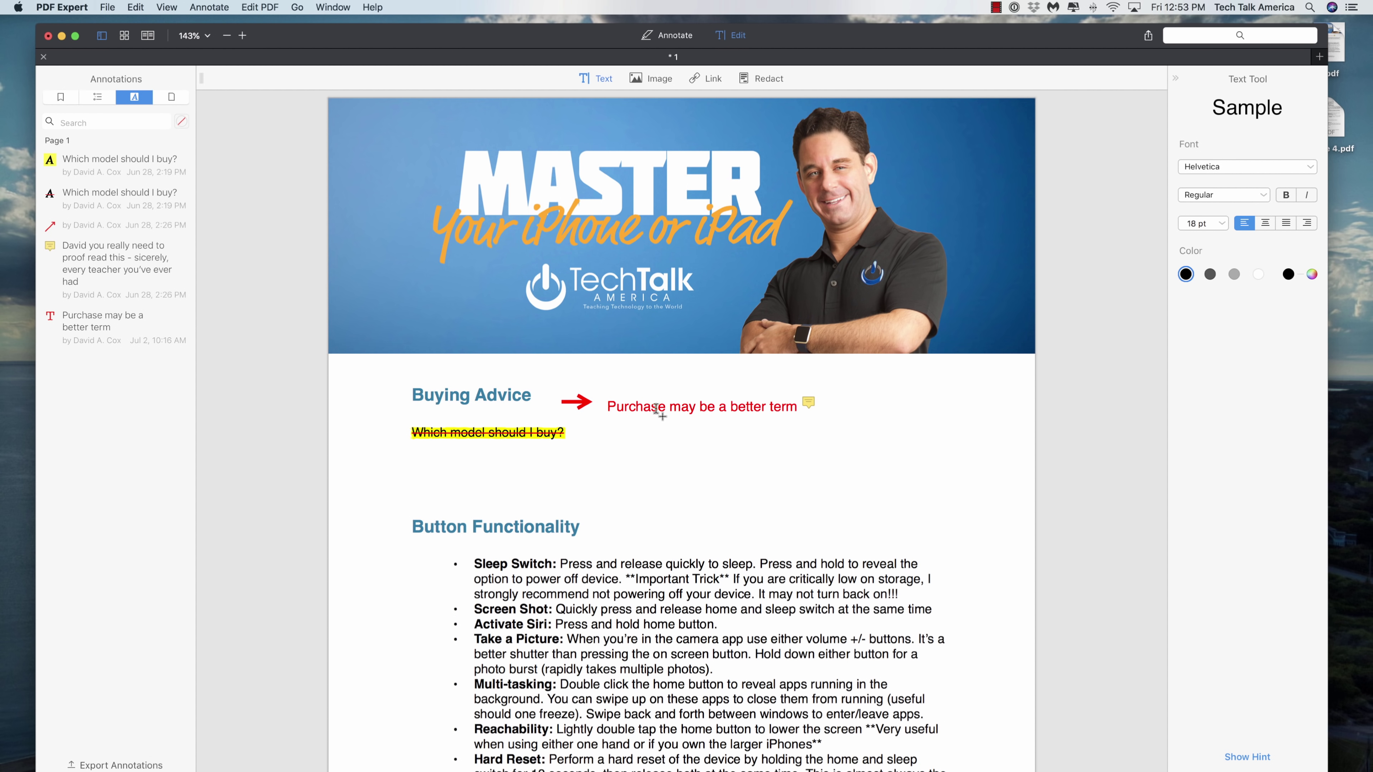
left_click(766, 84)
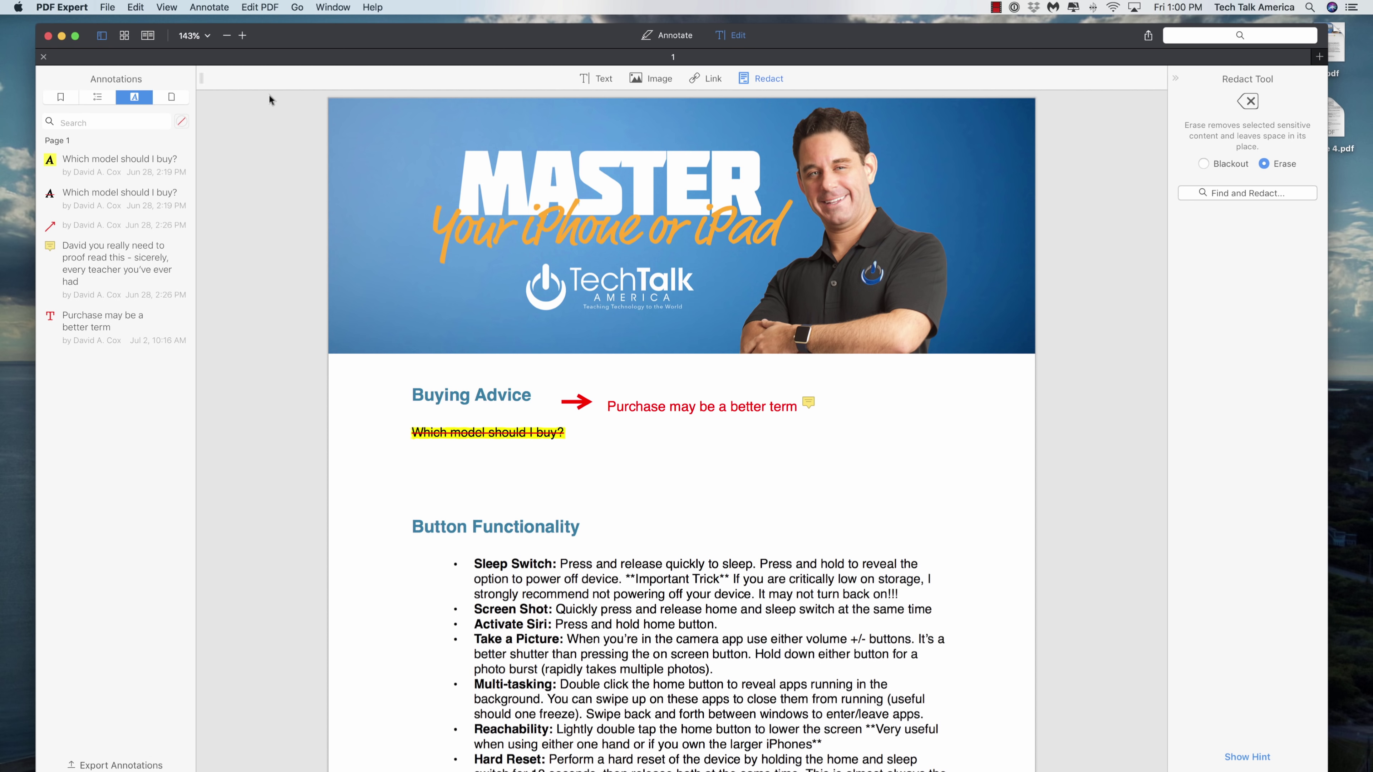
Step: Open Reduce File Size from the File menu to shrink the 529 KB file to 183 KB
left_click(120, 6)
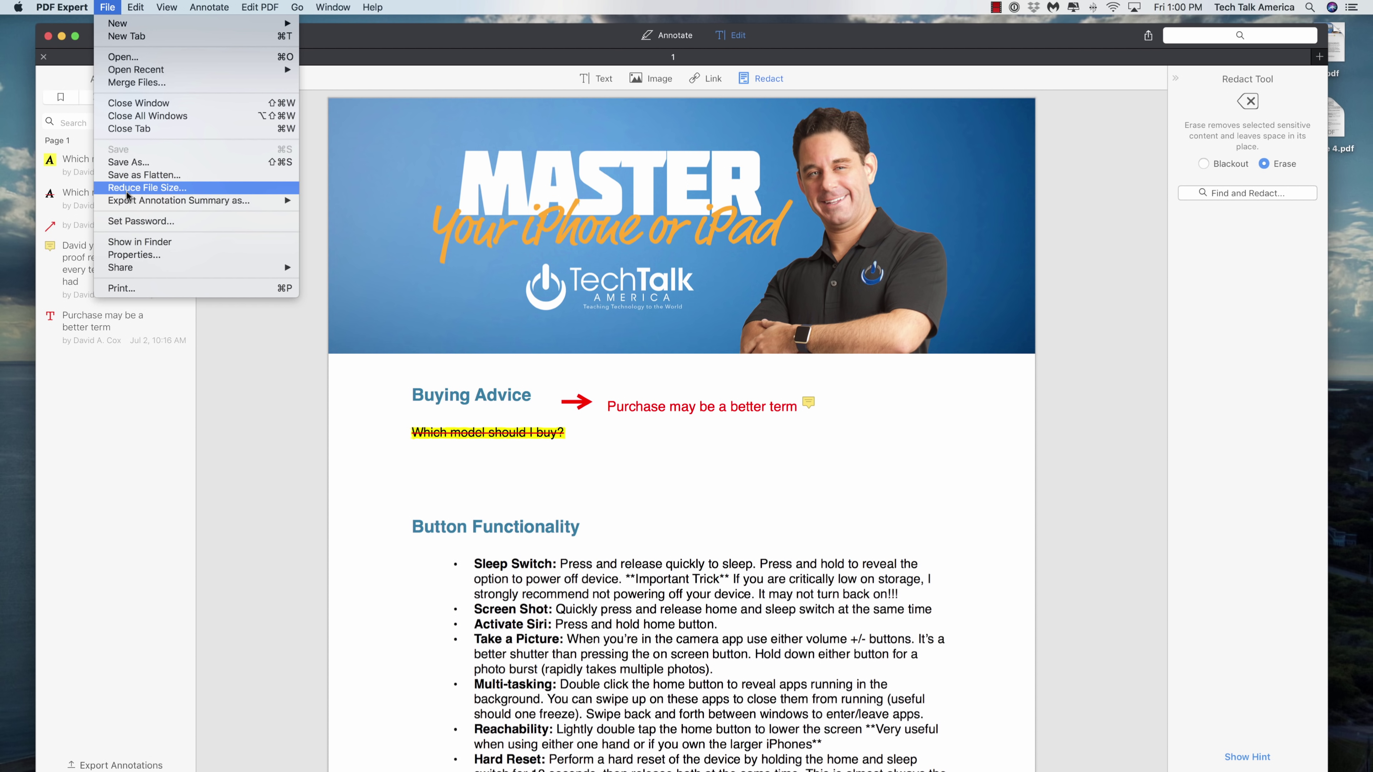
left_click(127, 188)
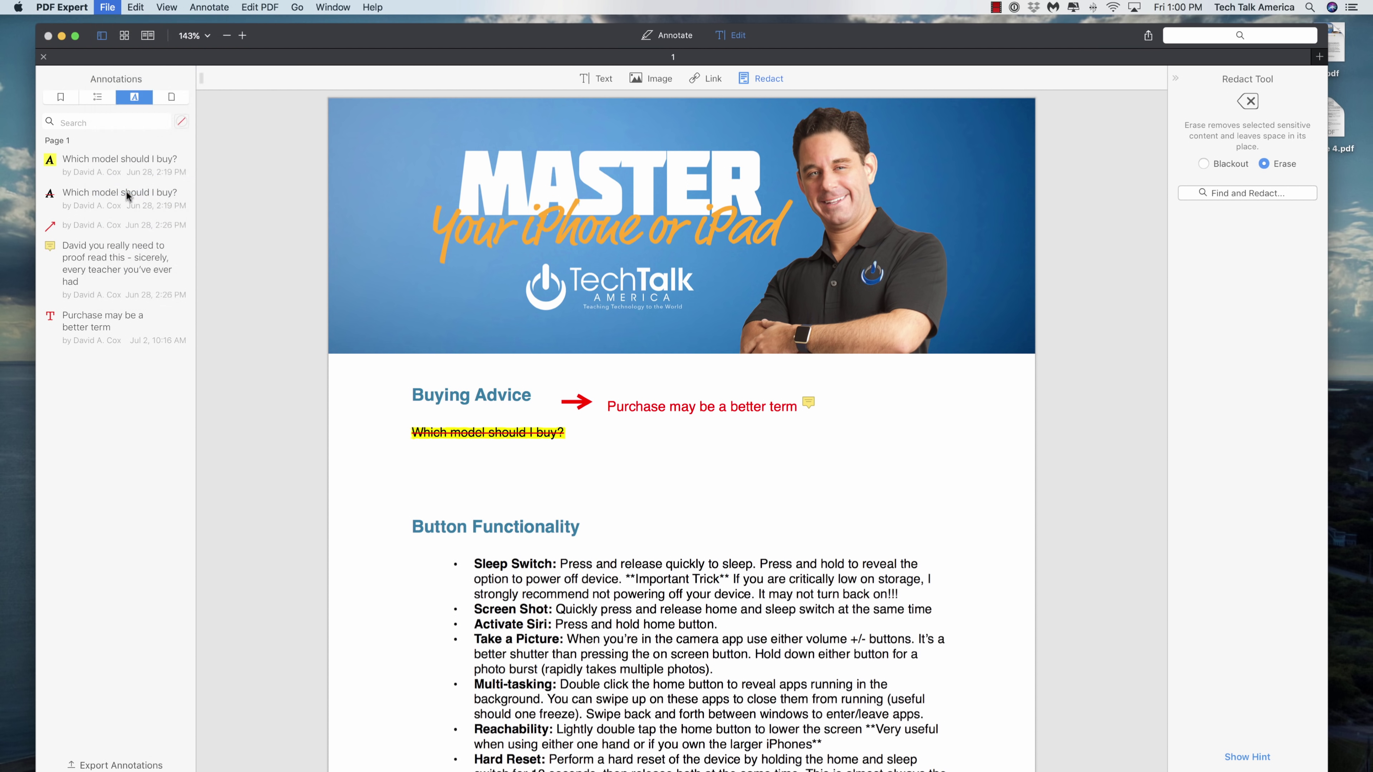